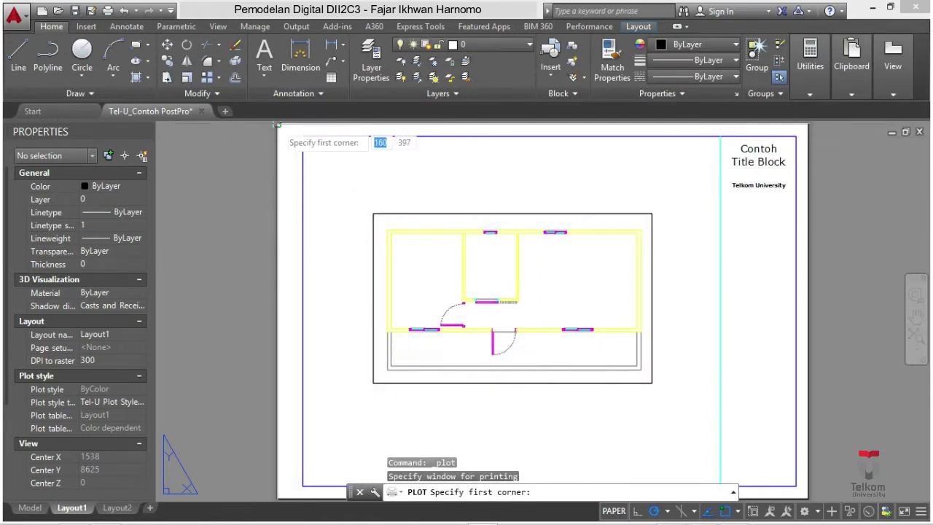
Define the plot window around the full sheet of Layout1 and preview the plot.
click(277, 124)
click(808, 498)
click(241, 434)
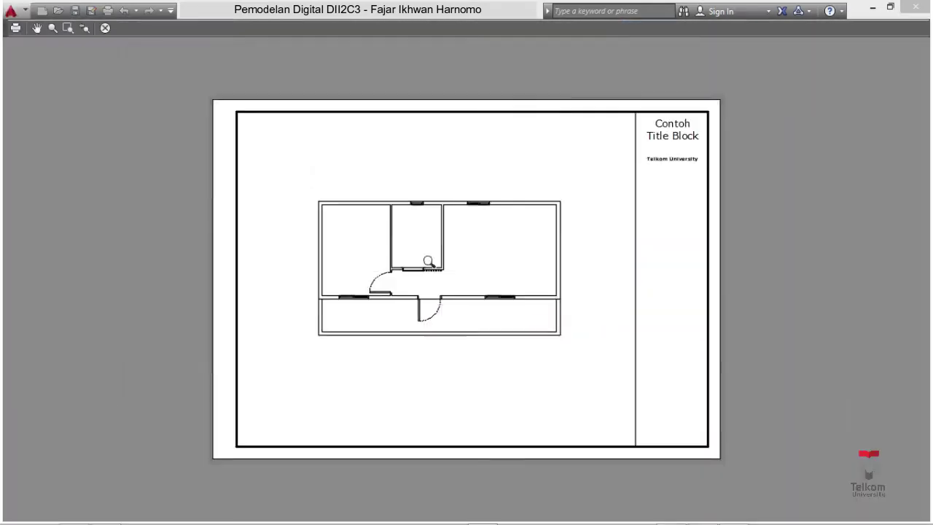
Plot the floor plan and title block to "Contoh --- Gambar Denah dan Kop.pdf", overwriting the existing file, and check the PDF.
right_click(451, 170)
click(466, 191)
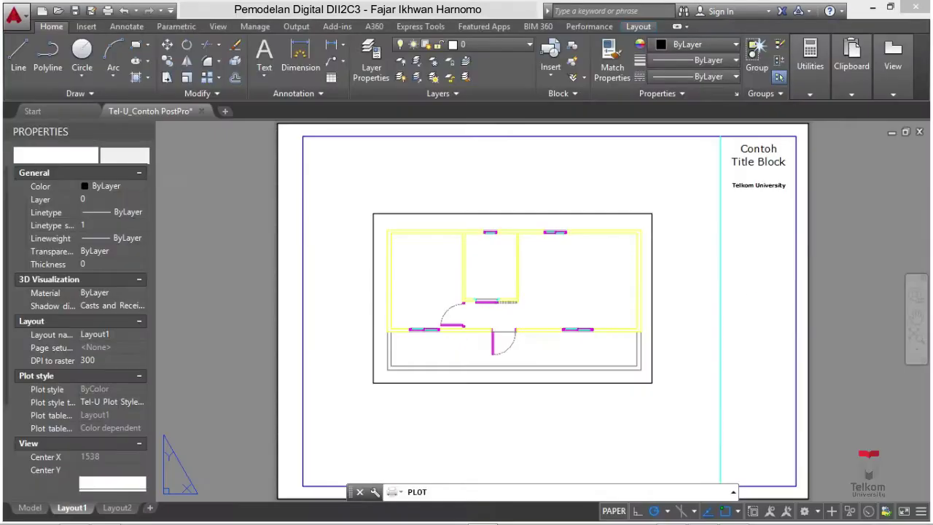
click(520, 248)
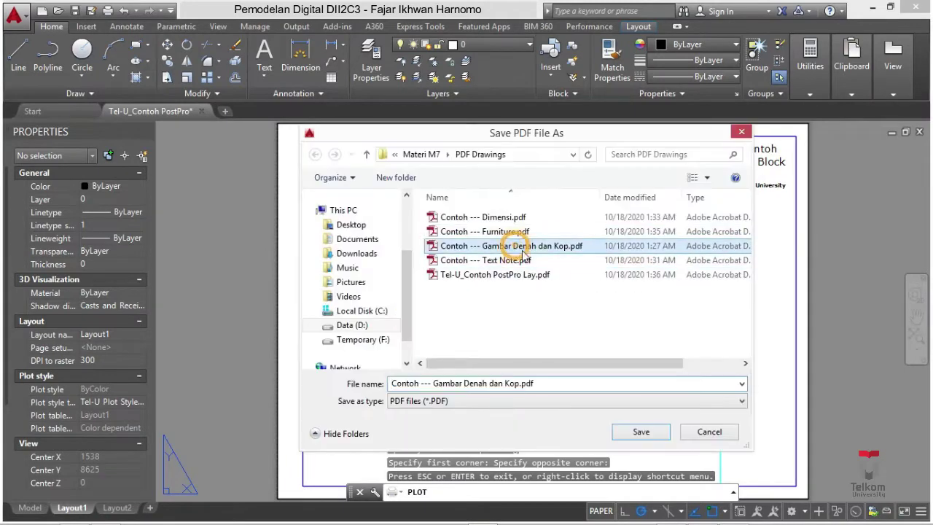
click(641, 432)
click(507, 271)
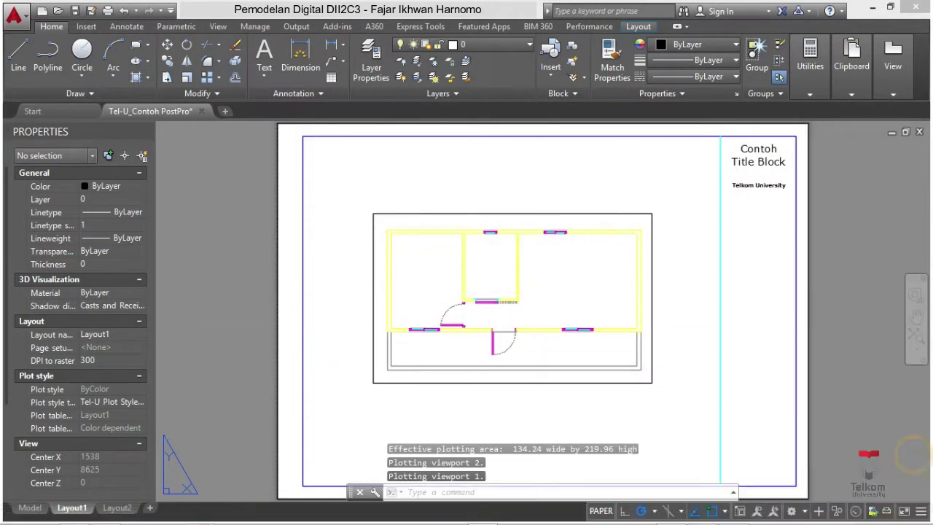
scroll(631, 217, down, 5)
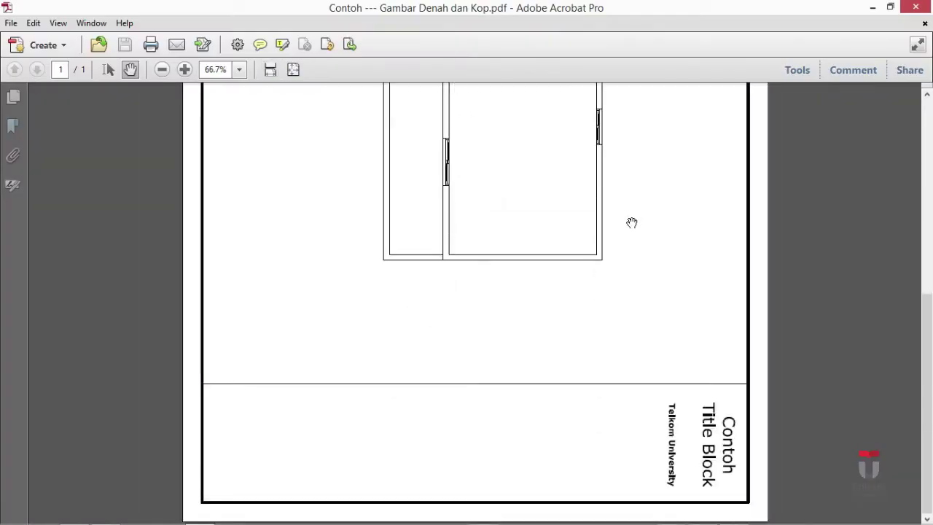
key(alt+Tab)
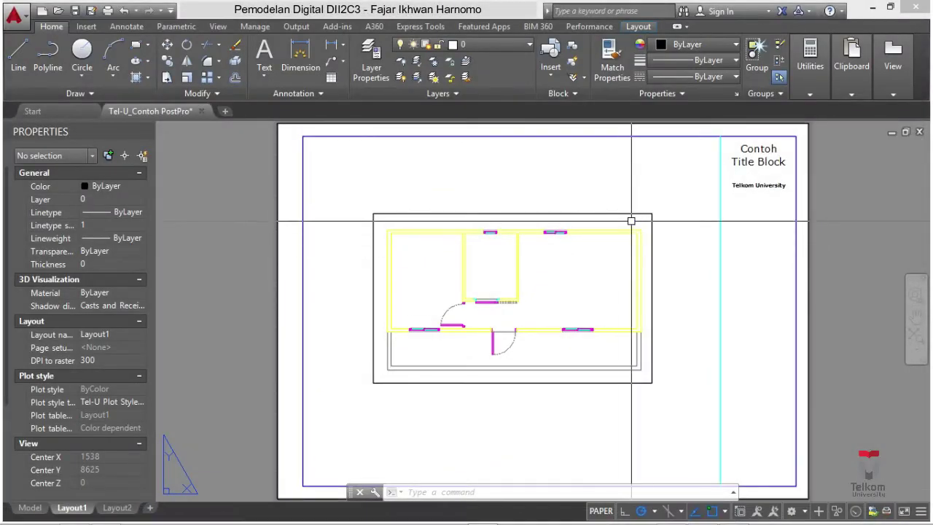
Hide all floor plan layers inside the Layout1 viewport with LAYOFF by picking the wall, window, floor and notation objects, and return to paper space.
double_click(612, 218)
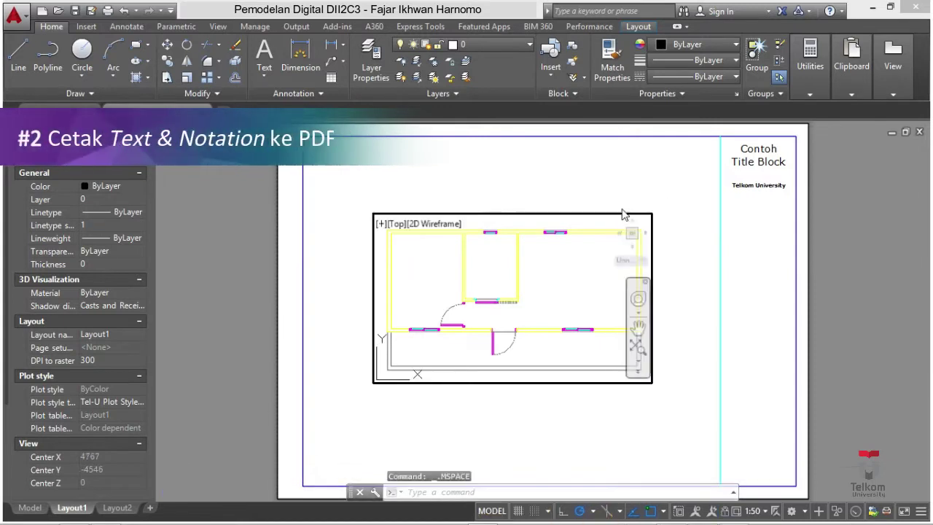
text(layoff)
key(Return)
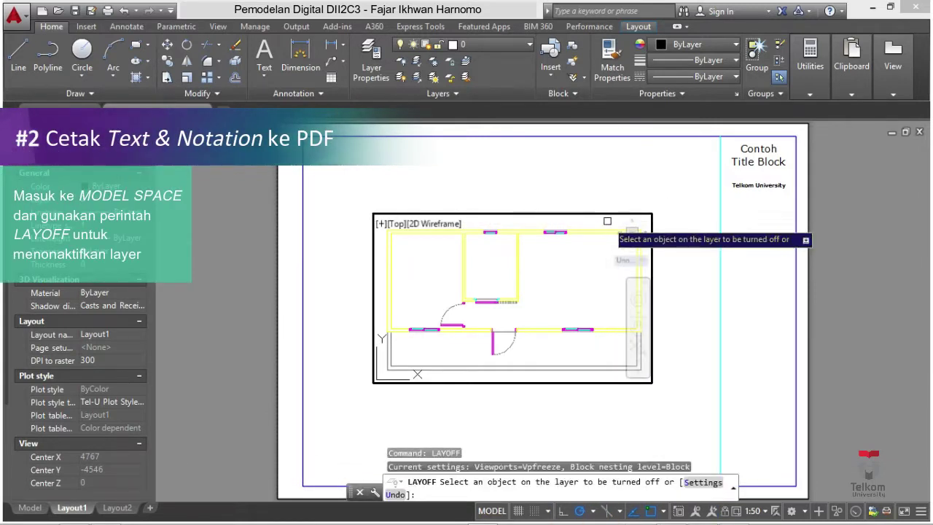
click(607, 232)
click(551, 233)
click(483, 302)
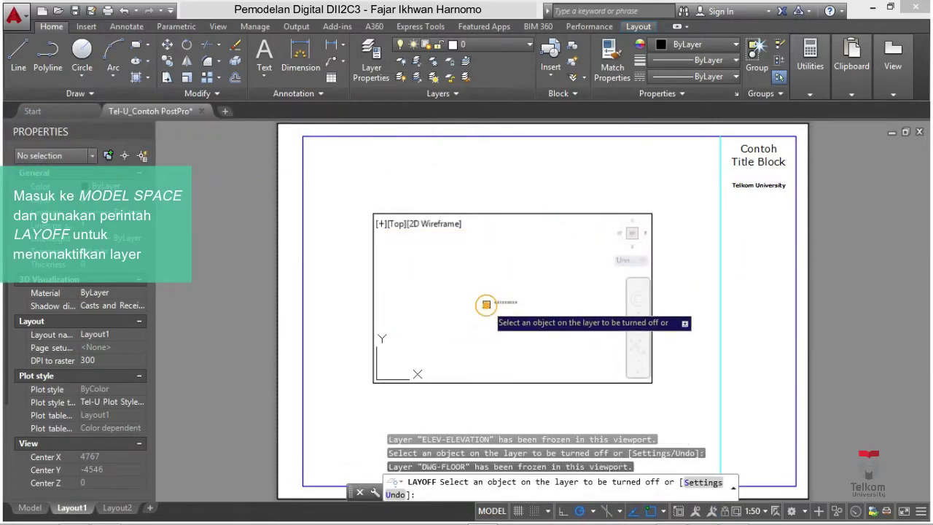
click(501, 304)
key(Escape)
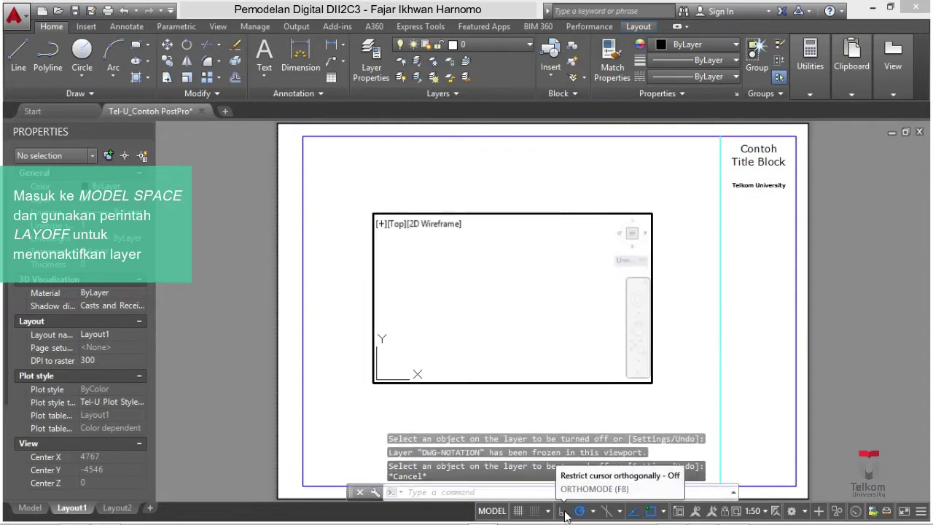
click(501, 510)
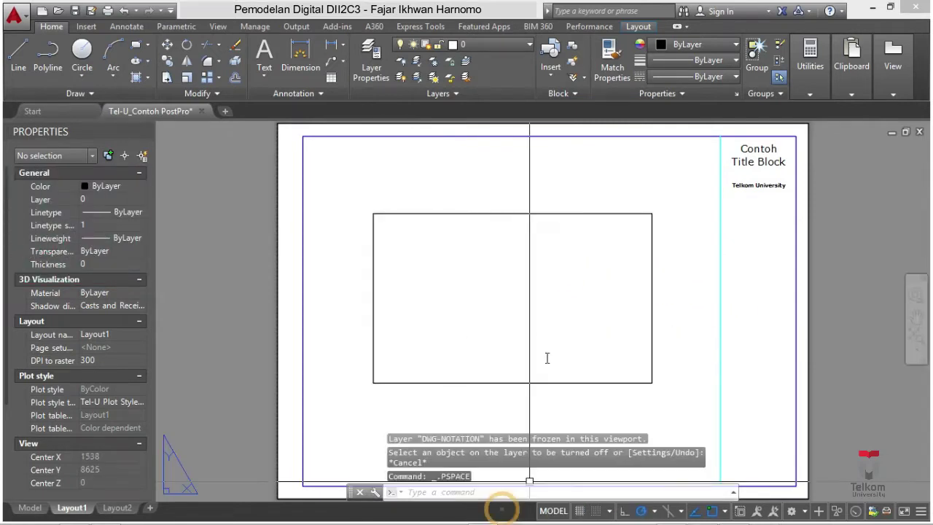
Turn on the DWG-TEXT and DWG-TEXT NOTE layers in paper space.
click(493, 47)
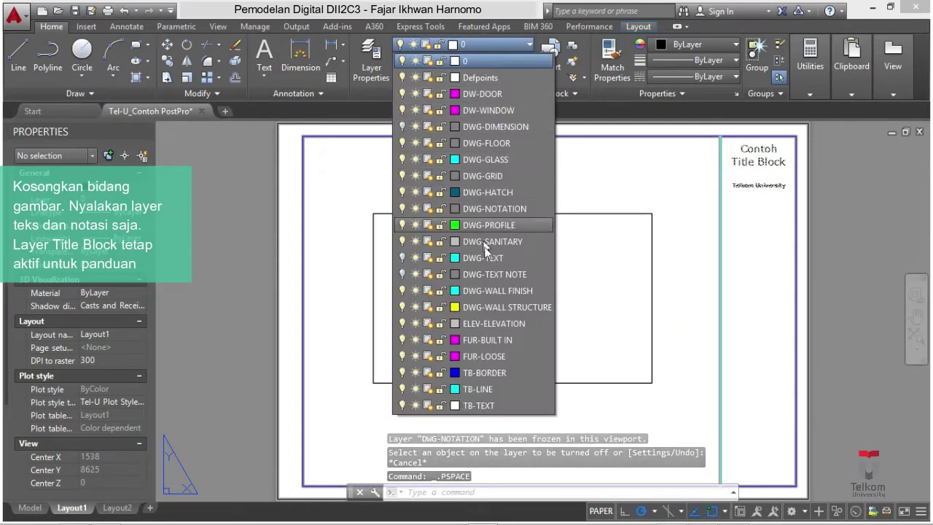
click(402, 258)
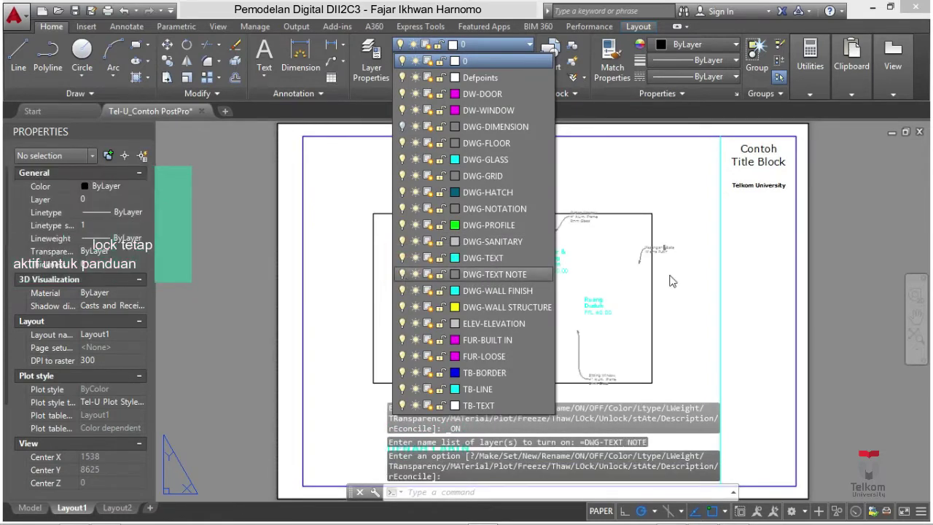
click(519, 48)
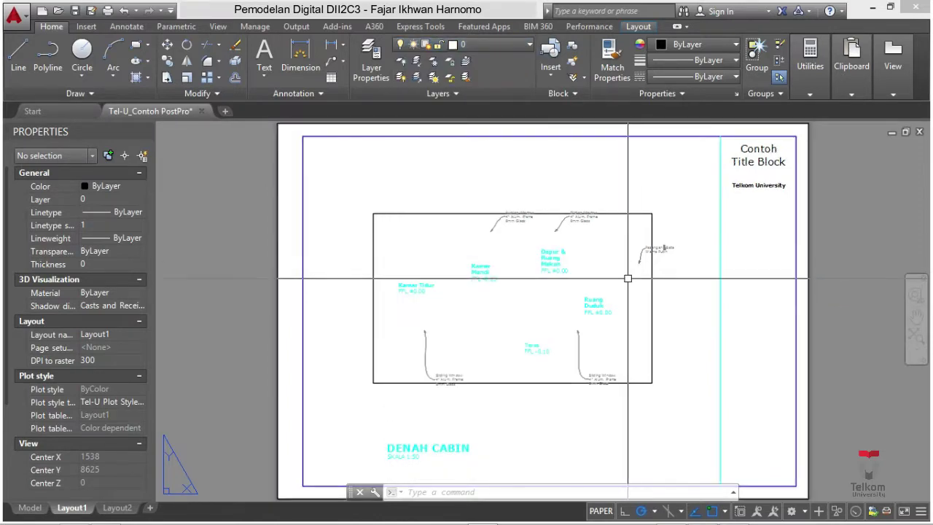
Load the <Previous plot> page setup for Layout1 and preview the text and notation sheet.
key(ctrl+p)
click(371, 125)
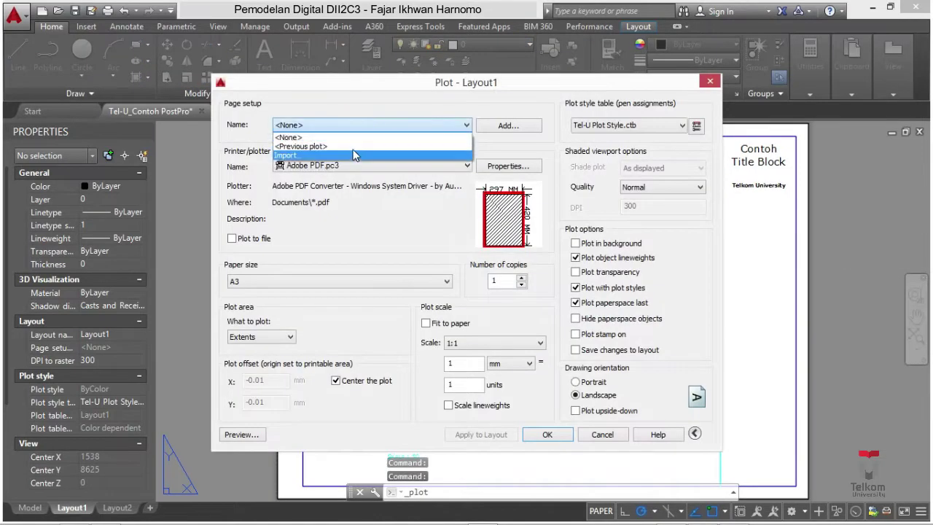
click(313, 141)
click(255, 435)
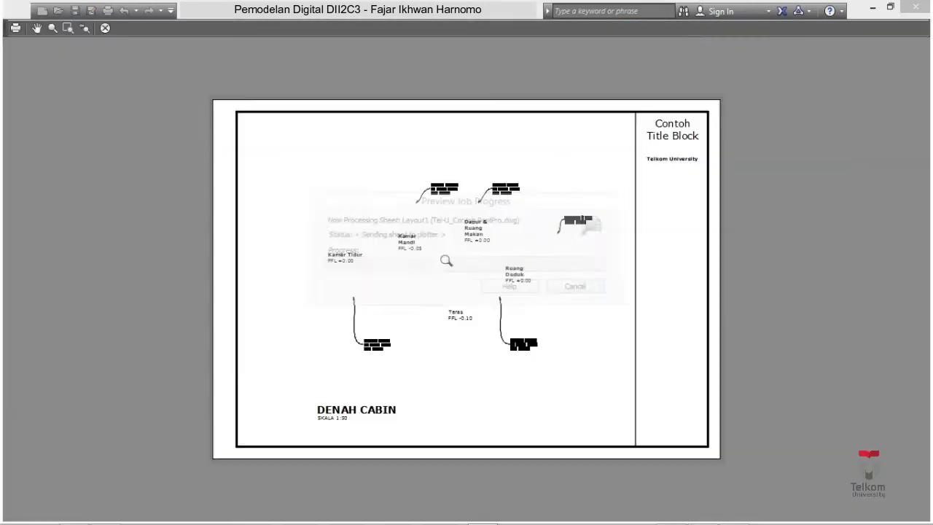
Plot the text sheet to "Contoh --- Text Note.pdf", overwriting the existing file, and check the resulting PDF before closing it.
right_click(432, 168)
click(456, 175)
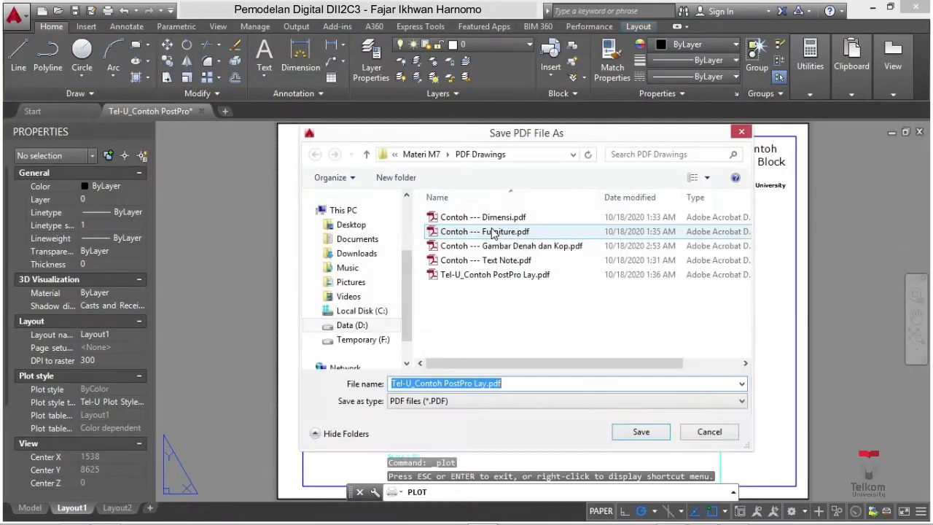
click(520, 267)
click(641, 432)
click(522, 274)
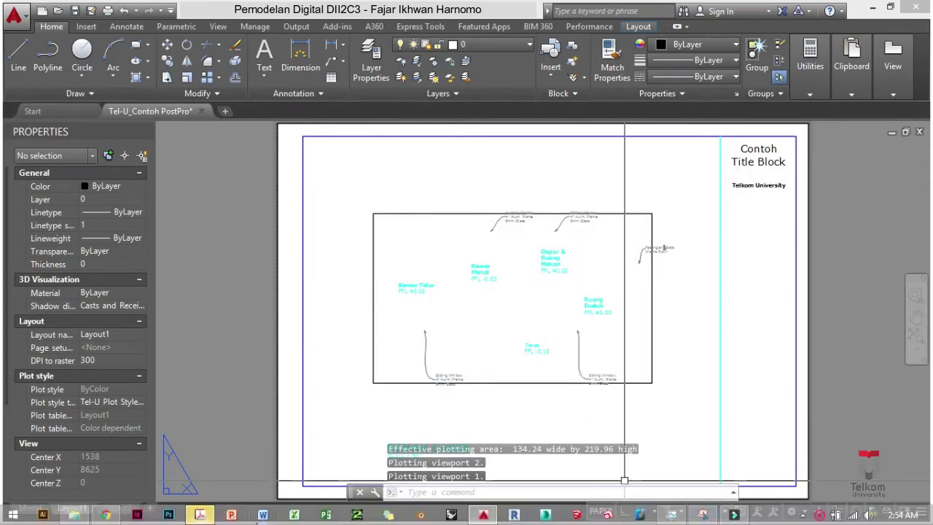
scroll(468, 295, down, 10)
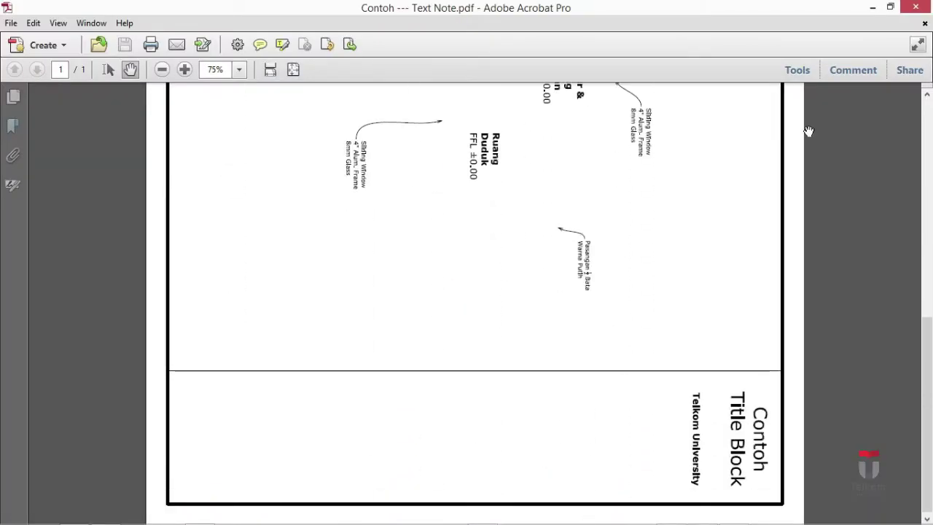
click(915, 7)
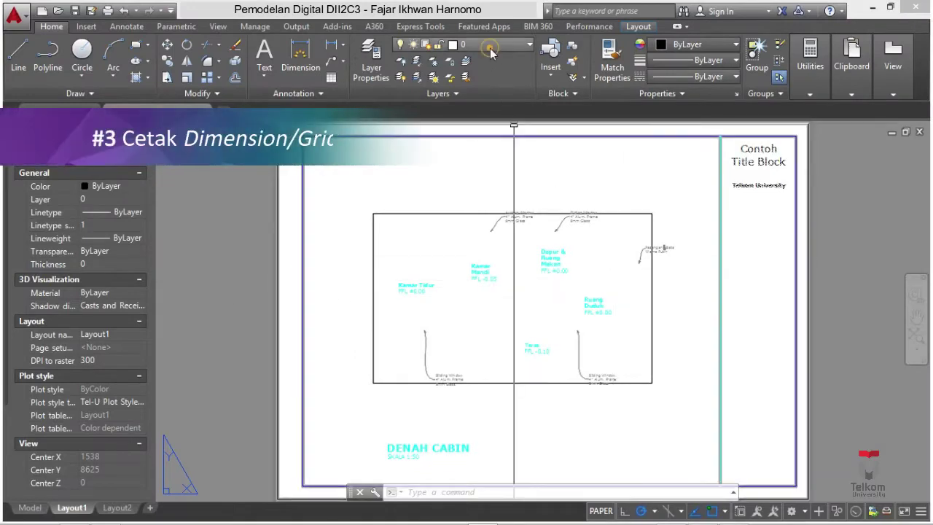
Turn off the DWG-TEXT and DWG-TEXT NOTE layers and turn on DWG-DIMENSION.
click(481, 44)
click(402, 257)
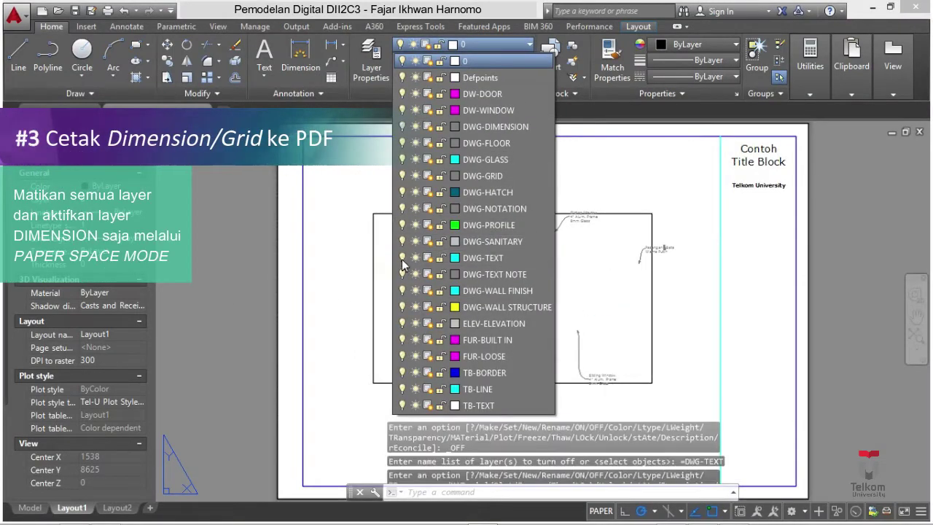
click(401, 274)
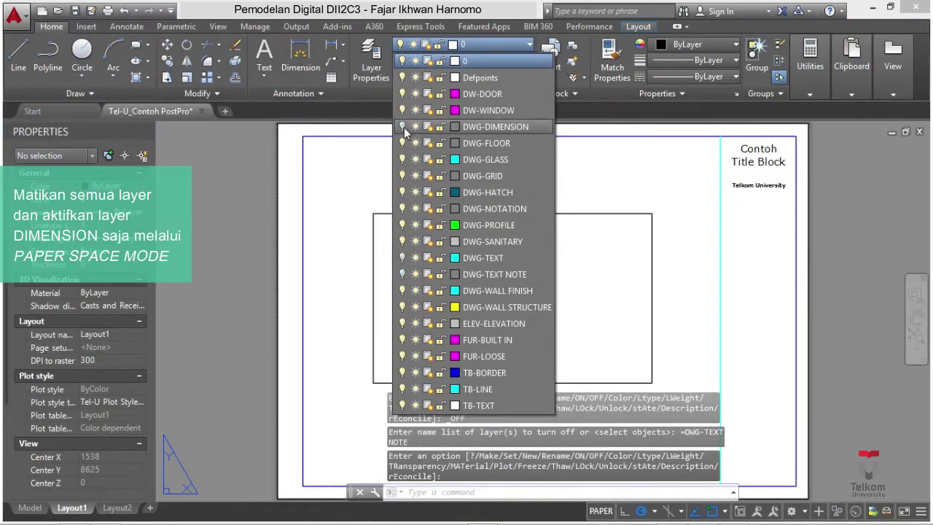
click(402, 126)
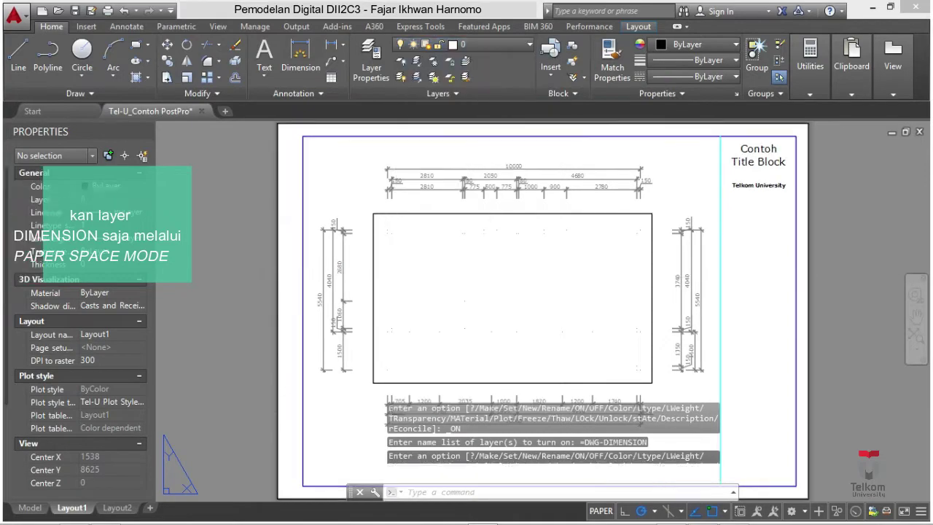
Reuse the <Previous plot> page setup and preview the dimension sheet.
key(ctrl+p)
click(404, 125)
click(405, 148)
click(241, 434)
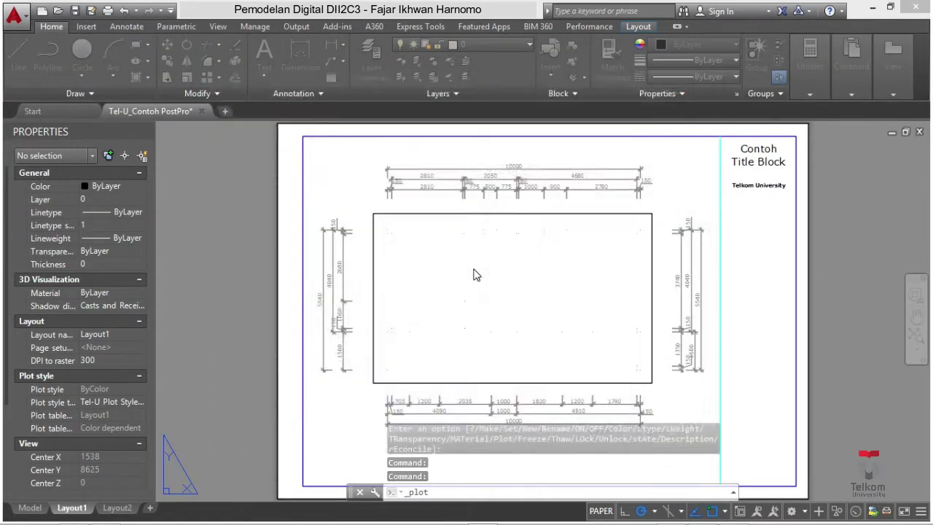
Plot the dimension sheet to "Contoh --- Dimensi.pdf", overwriting the existing file, and check the resulting PDF before closing it.
right_click(464, 201)
click(490, 222)
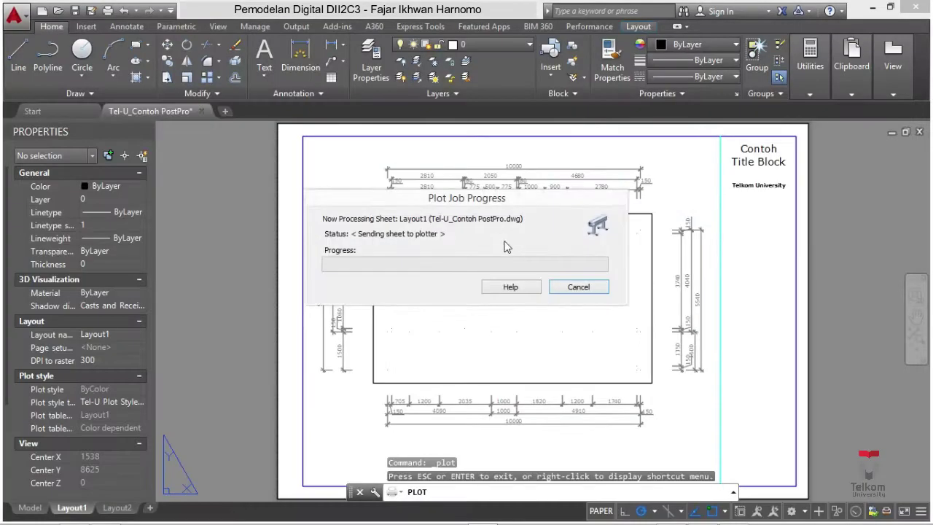
click(523, 216)
click(631, 432)
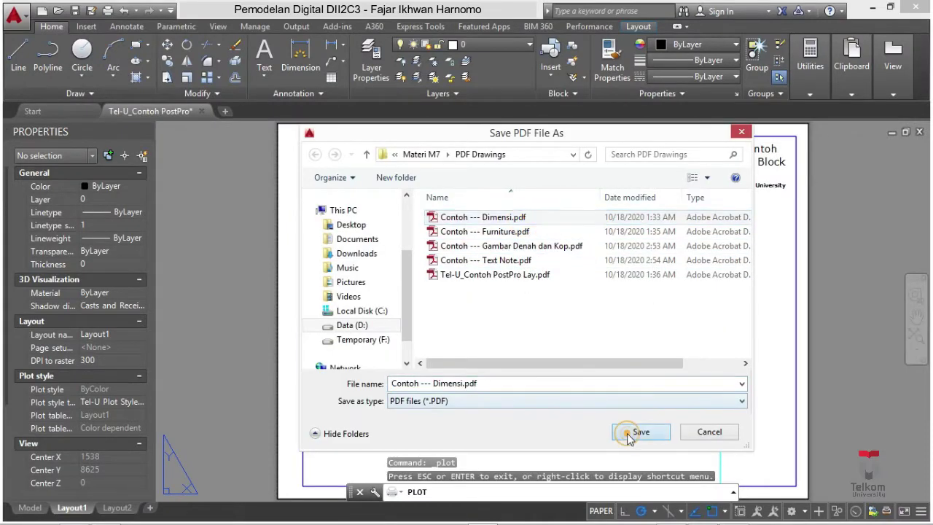
click(566, 272)
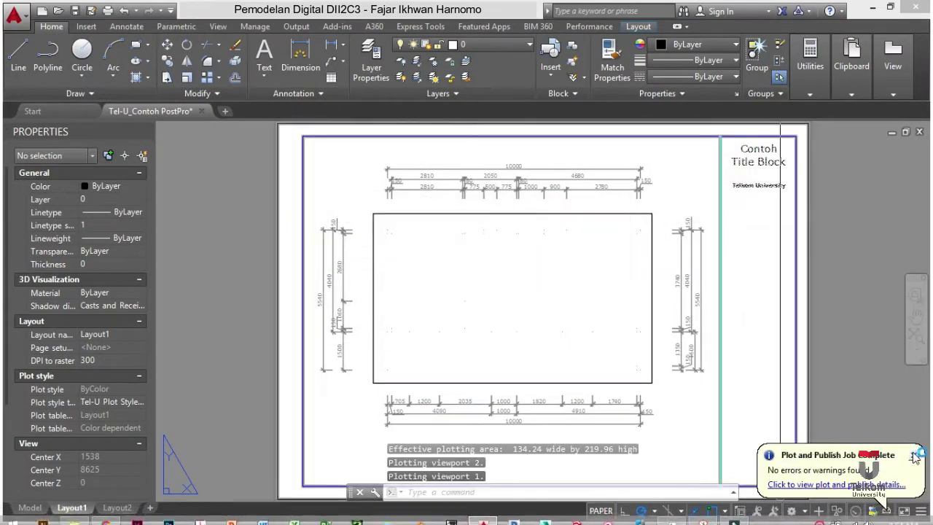
ctrl+scroll(540, 227, down, 2)
scroll(522, 223, down, 6)
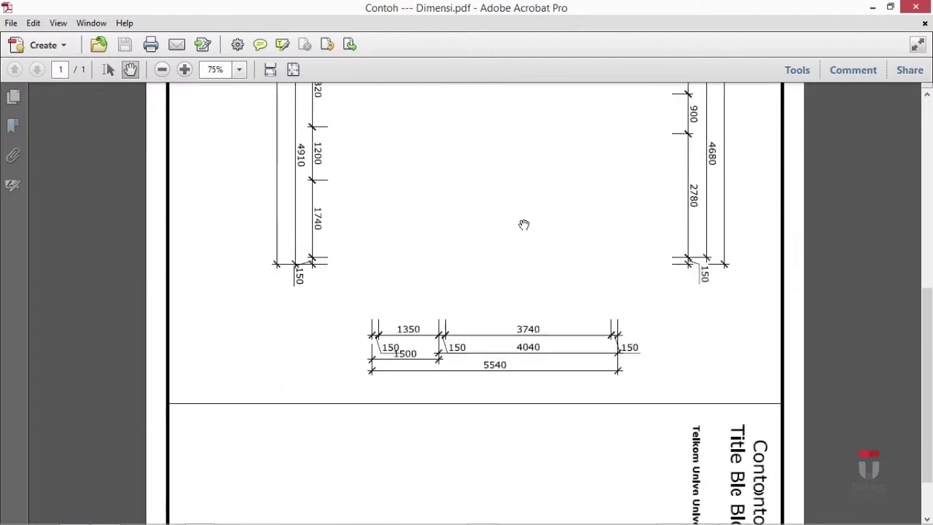
click(916, 6)
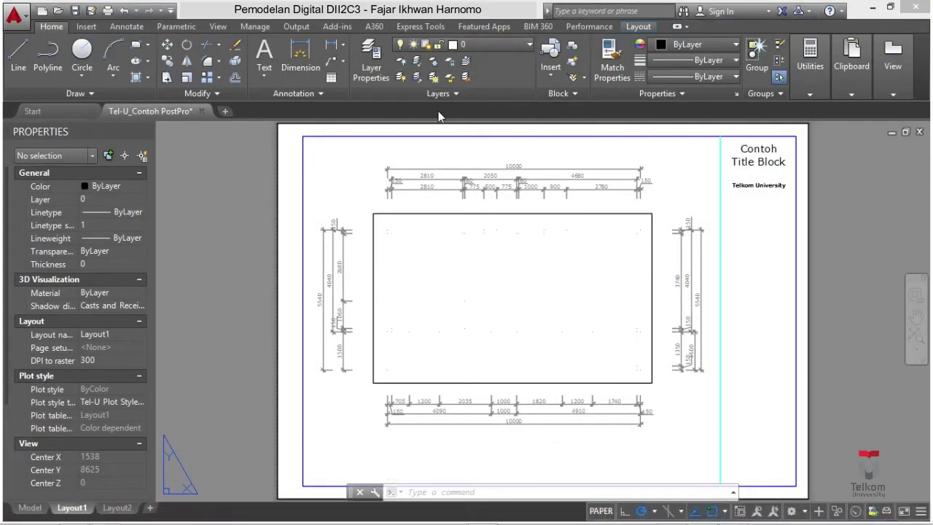
Turn off DWG-DIMENSION, thaw the FUR-BUILT IN and FUR-LOOSE layers inside the viewport, and return to paper space.
double_click(537, 250)
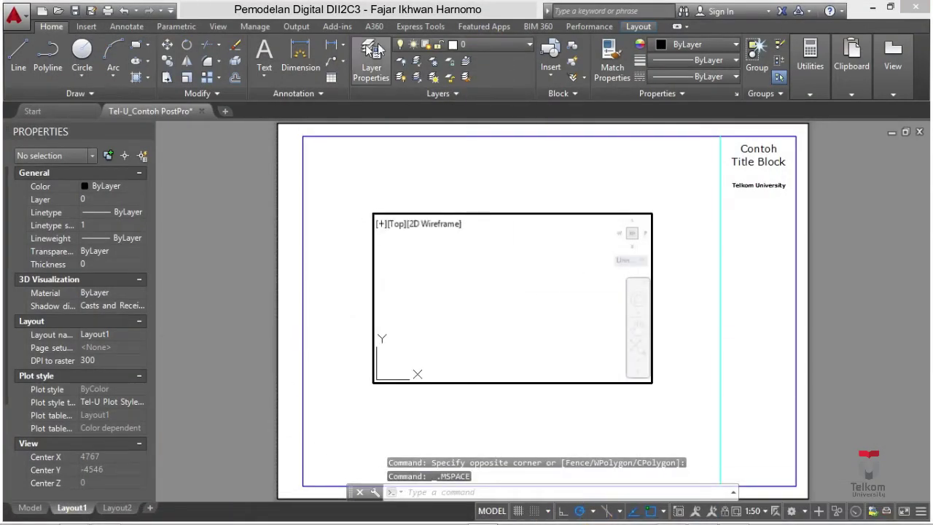
click(480, 47)
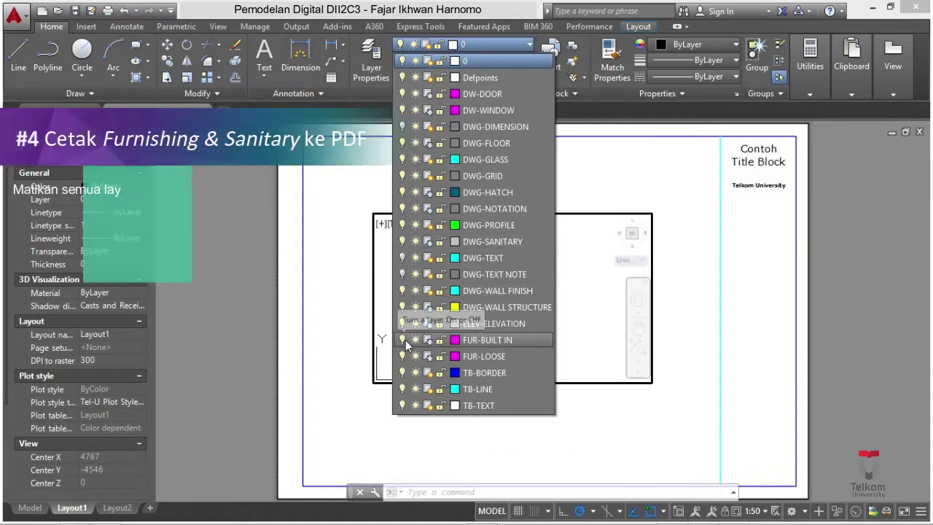
click(428, 355)
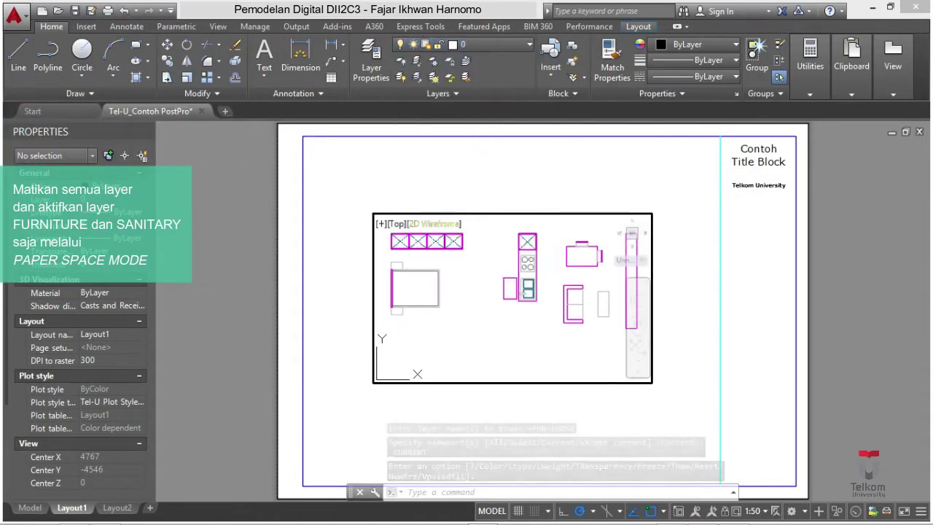
click(490, 511)
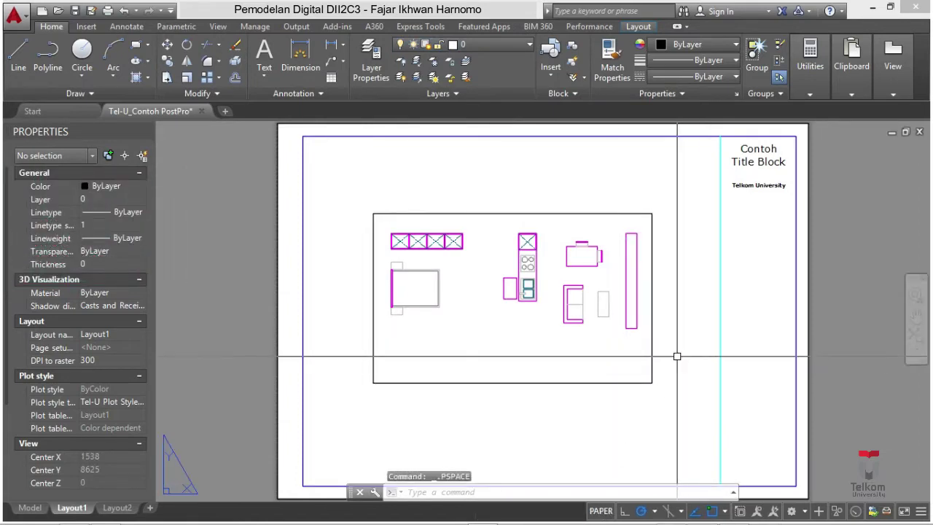
Thaw the DWG-SANITARY layer inside the layout viewport and return to paper space.
click(496, 45)
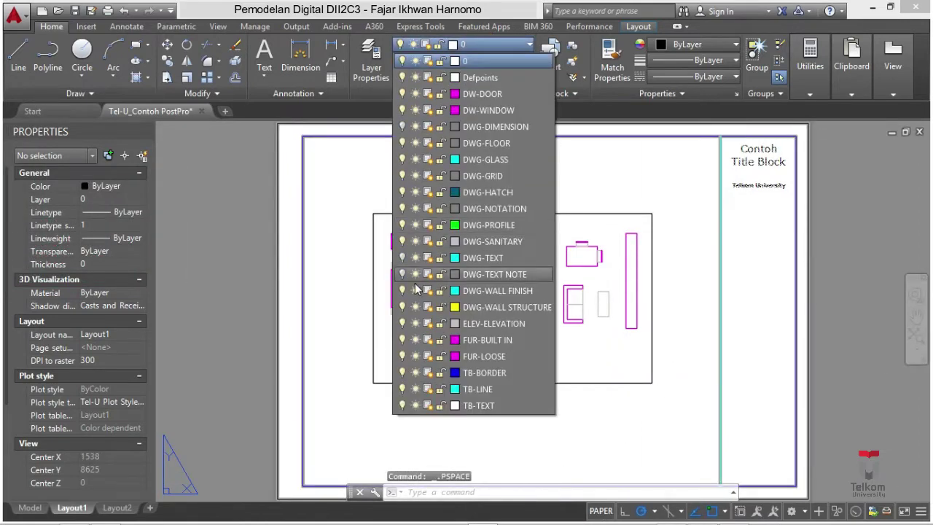
click(600, 511)
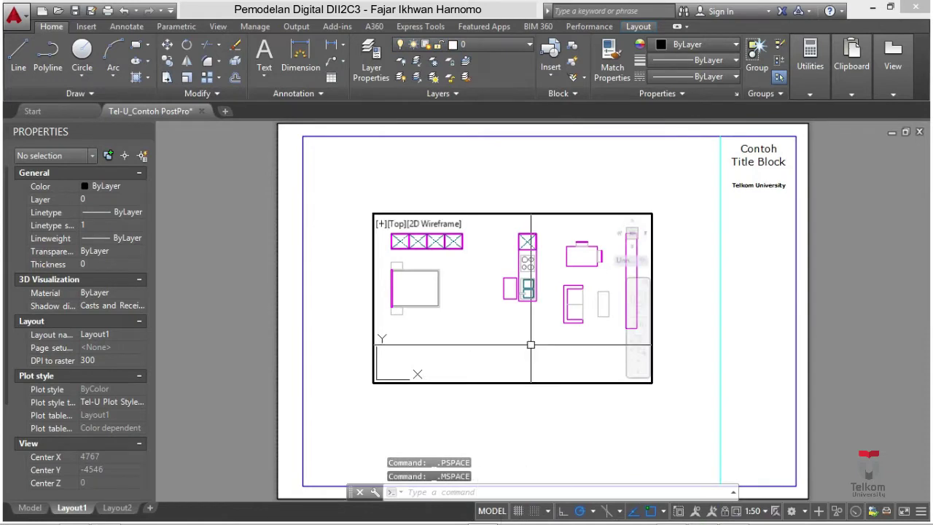
click(466, 46)
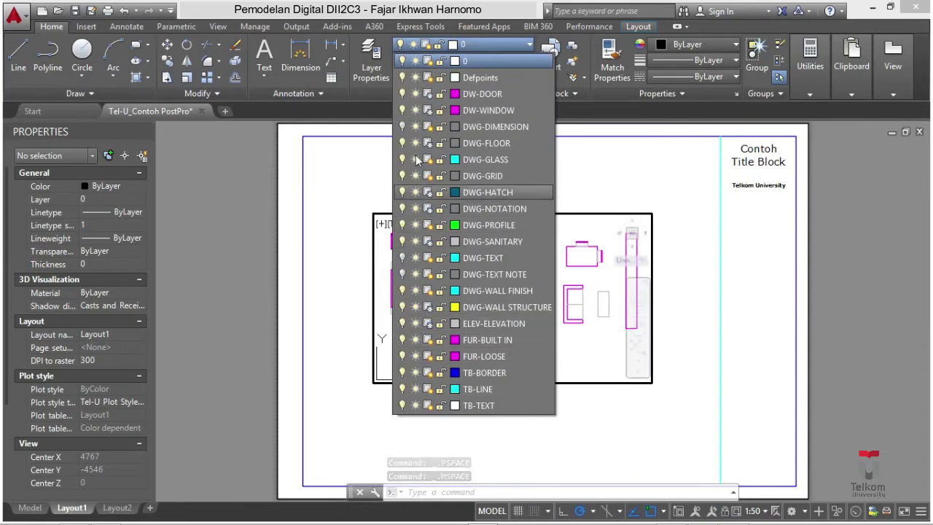
click(429, 243)
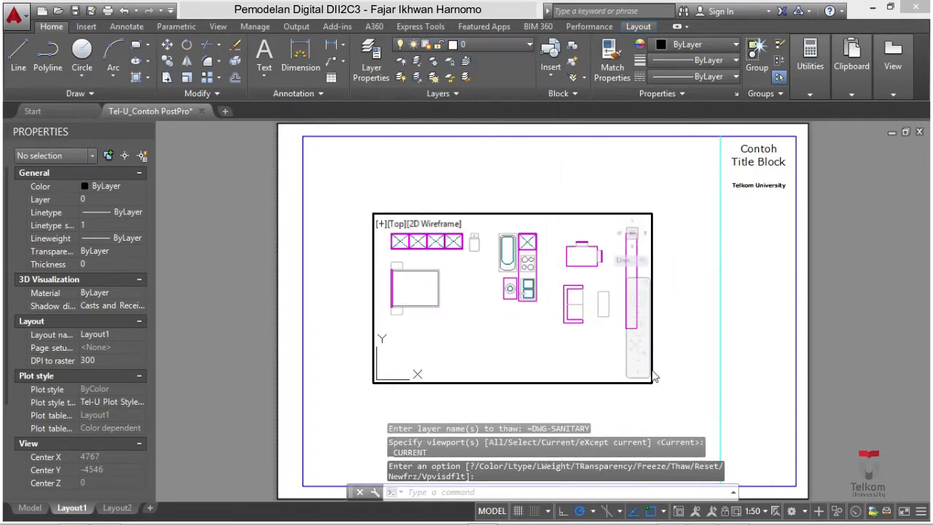
click(492, 511)
Start plotting the furniture and sanitary sheet with the <Previous plot> page setup and preview it.
key(ctrl+p)
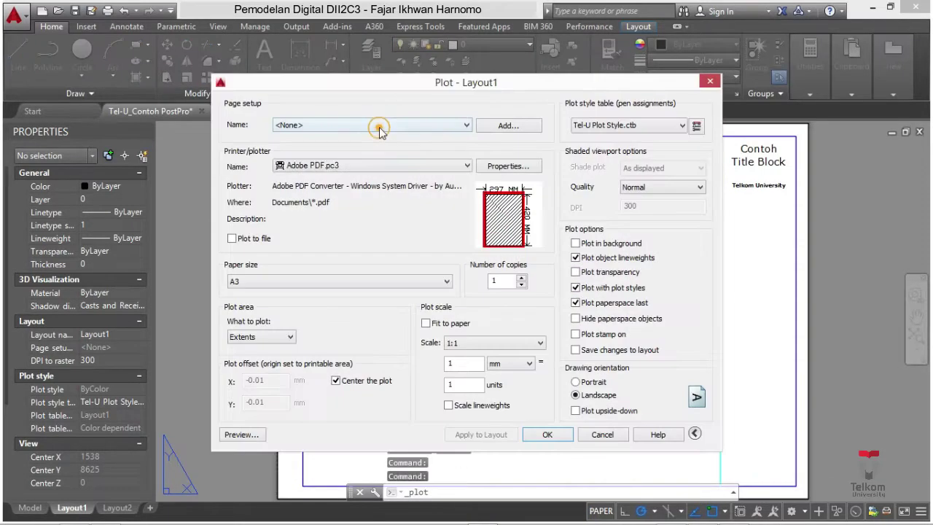
click(374, 68)
click(375, 86)
click(416, 443)
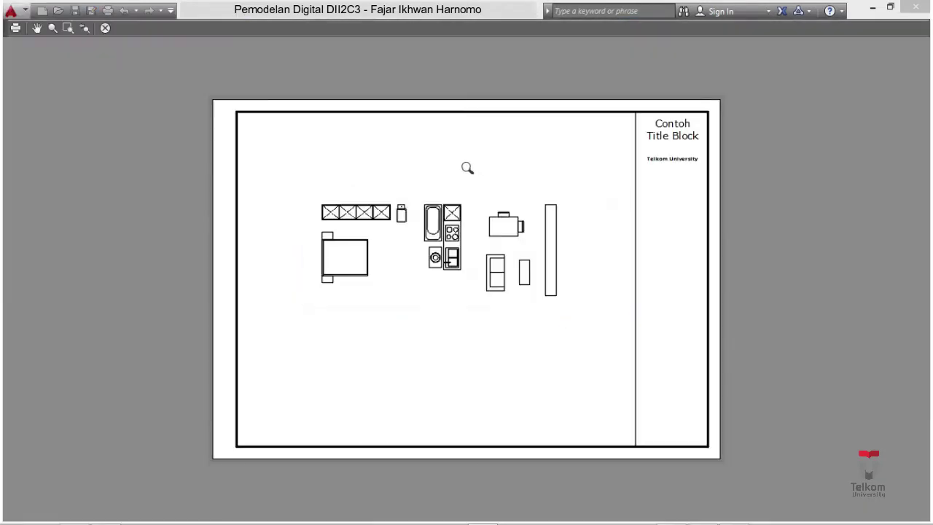
Plot the furniture sheet to "Contoh --- Furniture.pdf", overwriting the existing file, and look over the resulting PDF.
right_click(468, 169)
click(496, 192)
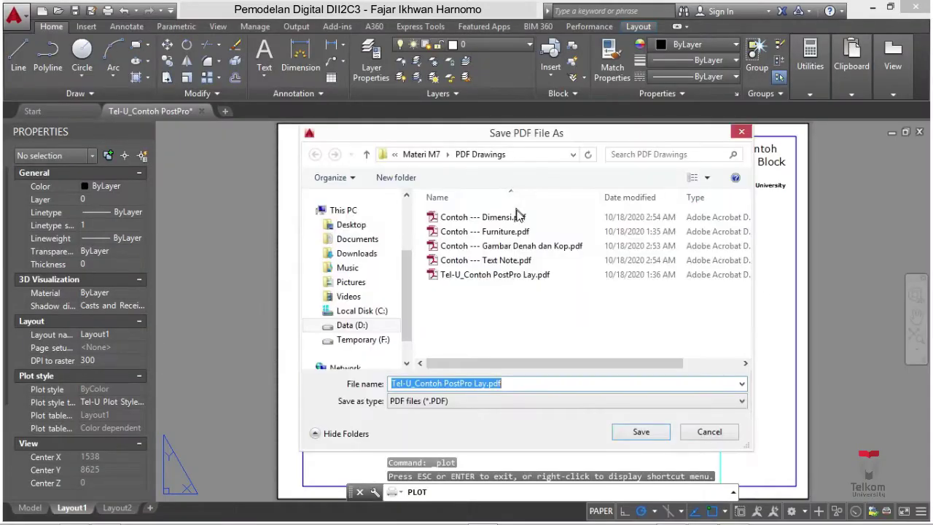
click(527, 231)
click(640, 433)
click(506, 328)
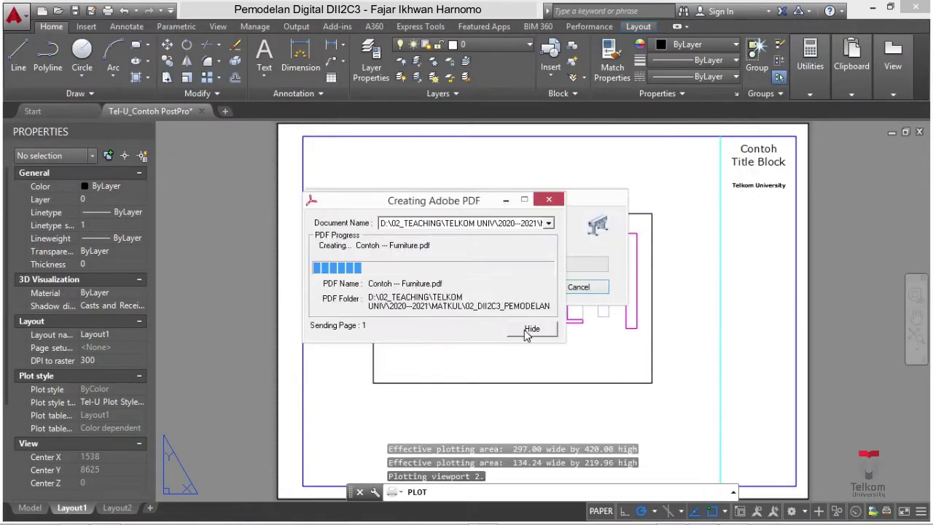
click(913, 455)
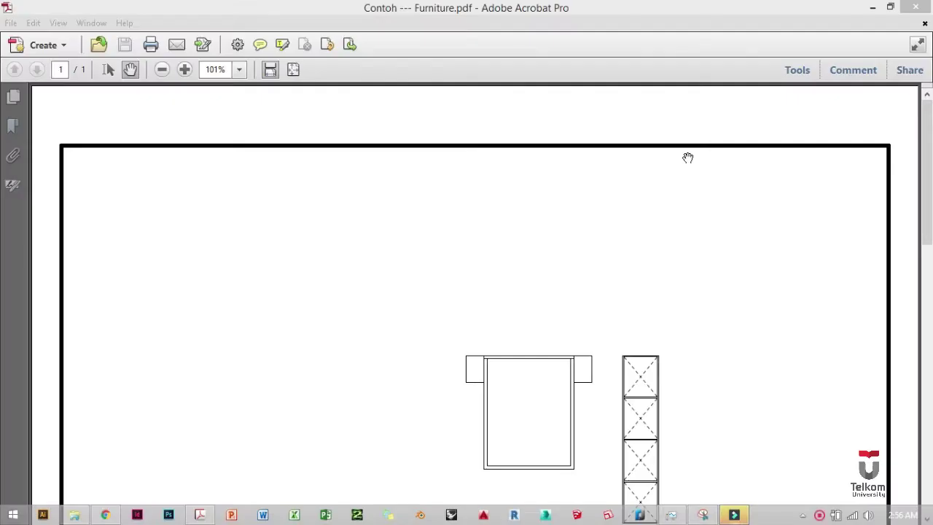
click(693, 175)
scroll(693, 182, down, 5)
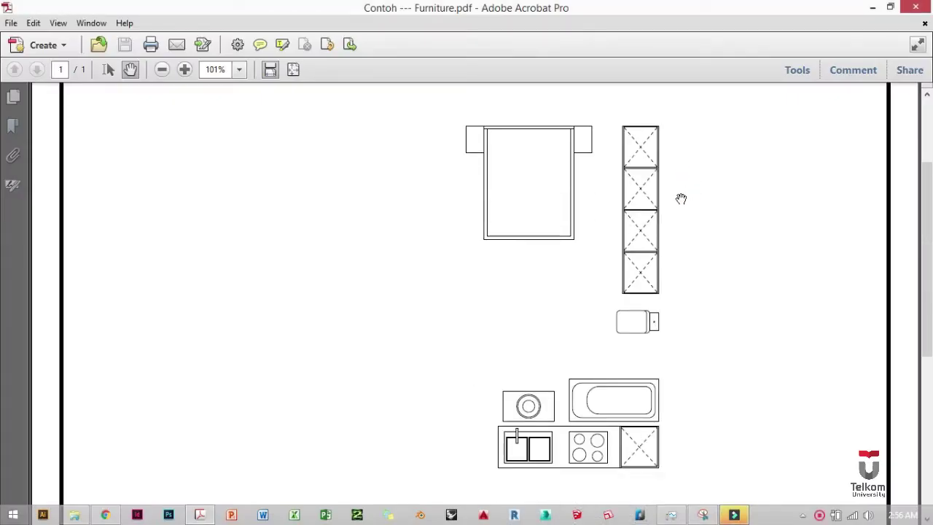
key(ctrl+minus)
scroll(680, 199, down, 5)
scroll(679, 208, up, 4)
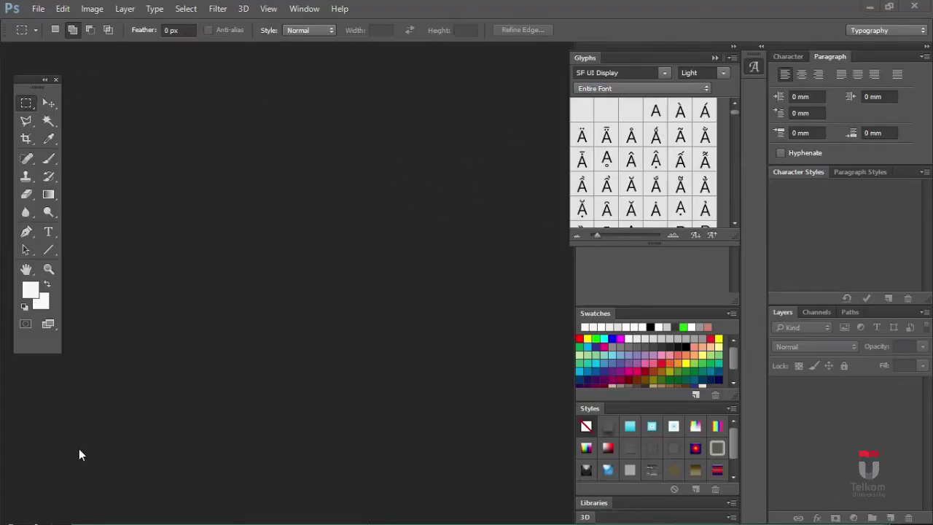
In Photoshop, import "Contoh --- Gambar Denah dan Kop.pdf" from the PDF Drawings folder at 300 pixels/inch in RGB Color.
click(75, 510)
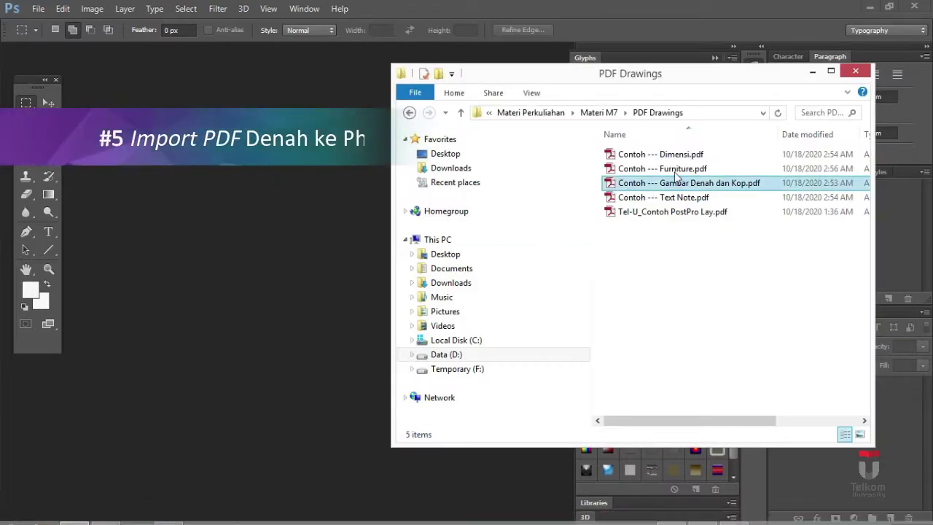
drag(685, 183, 327, 234)
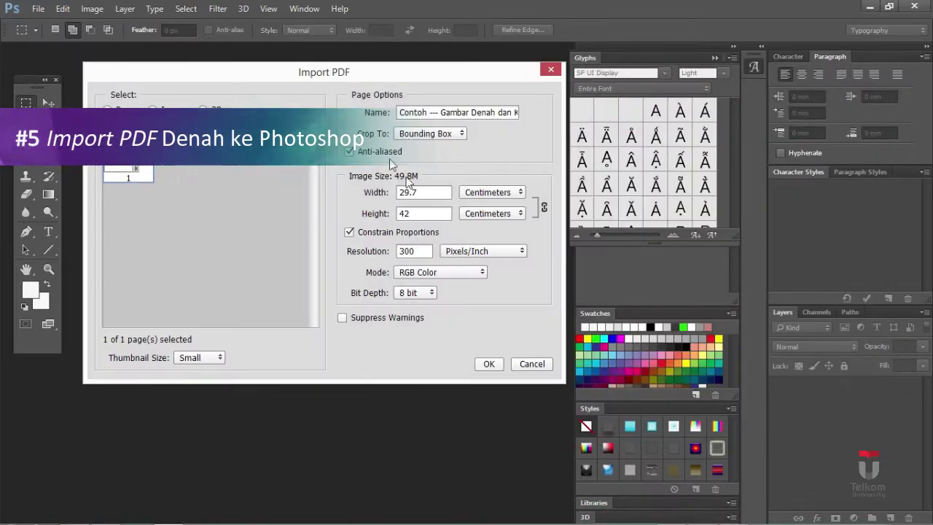
click(498, 366)
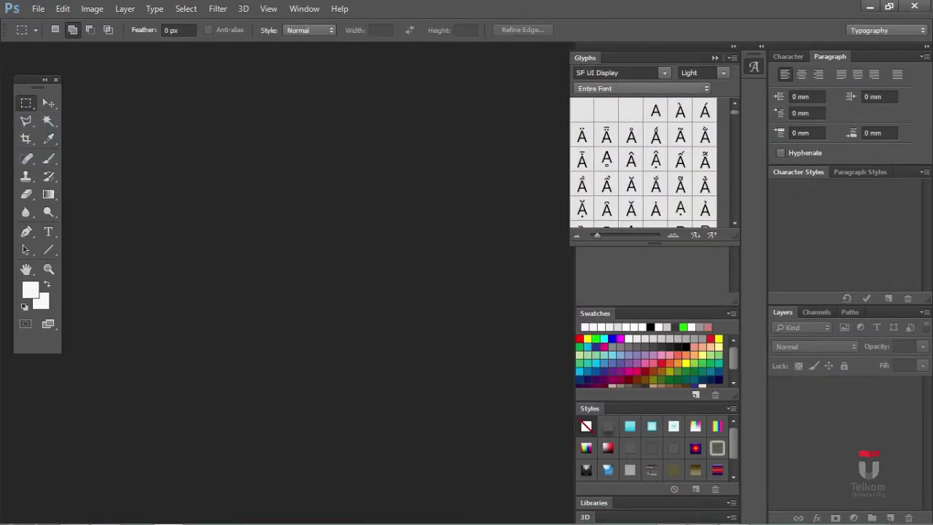
click(81, 515)
drag(685, 183, 372, 226)
click(488, 363)
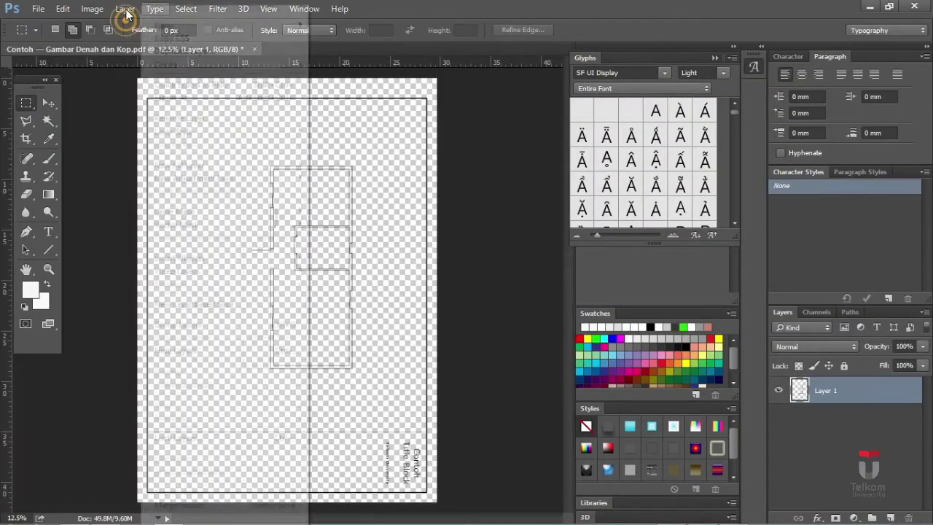
click(124, 9)
click(502, 172)
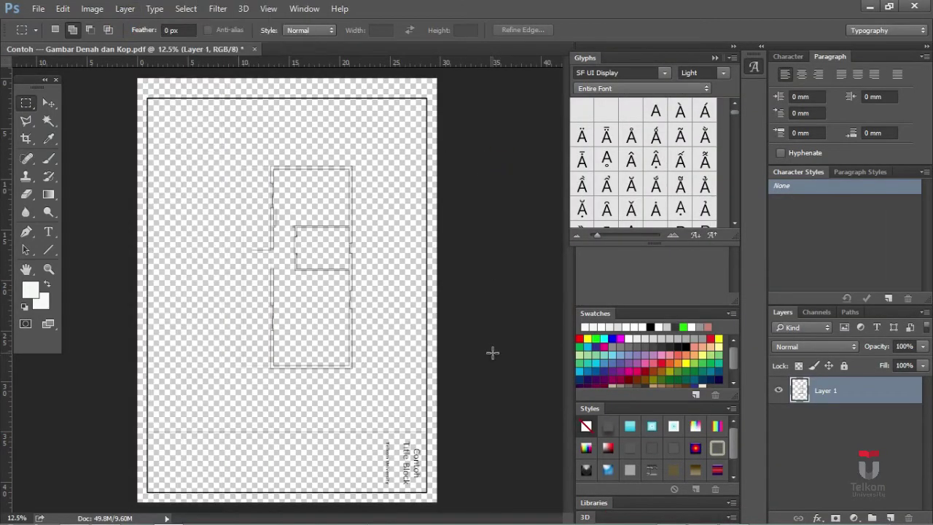
Place "Contoh --- Furniture.pdf" into the floor plan document at its default position and rasterize its layer.
click(82, 516)
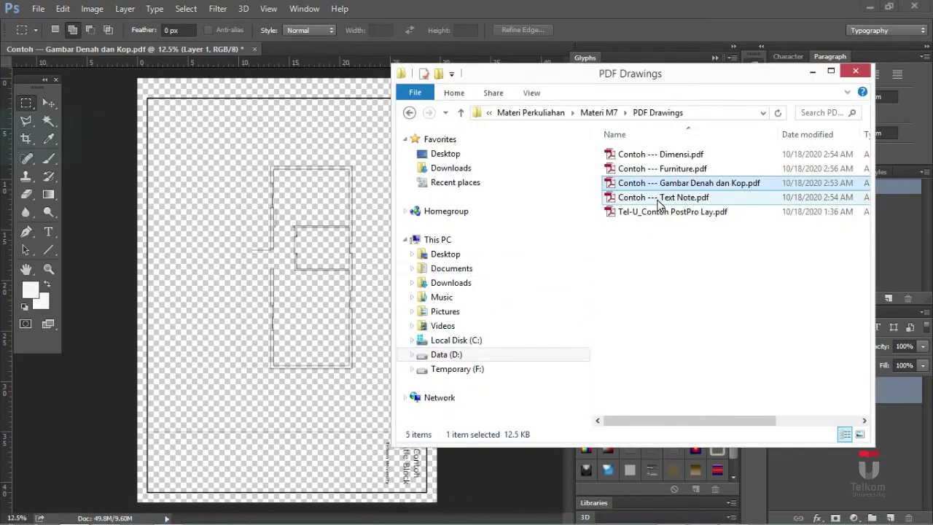
click(645, 169)
drag(645, 170, 292, 276)
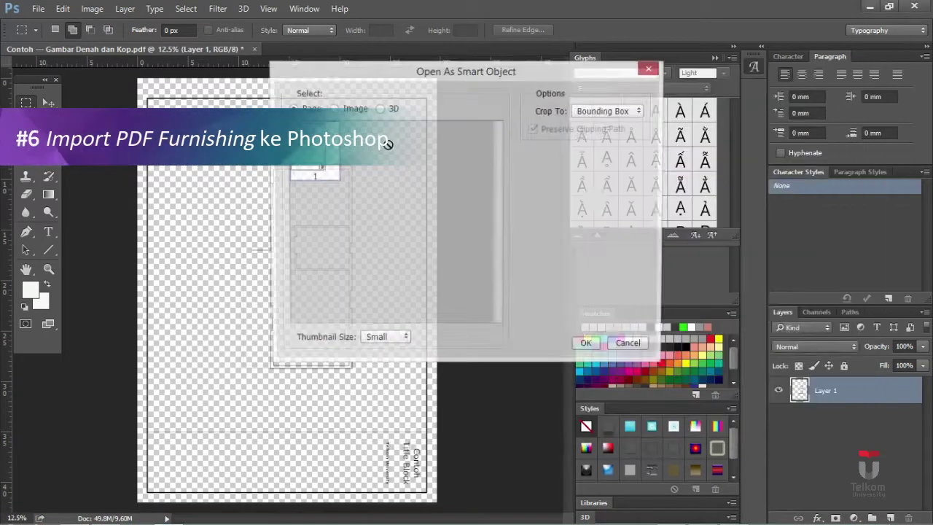
click(588, 348)
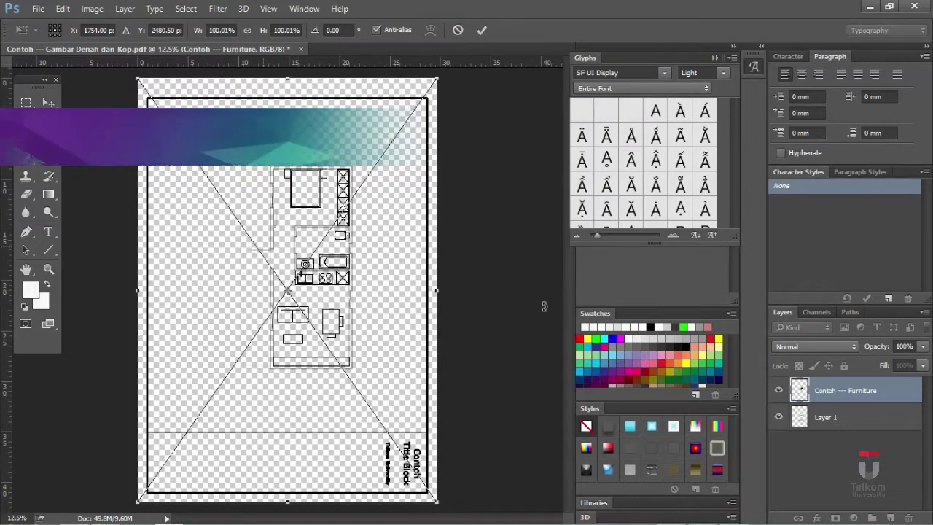
click(48, 103)
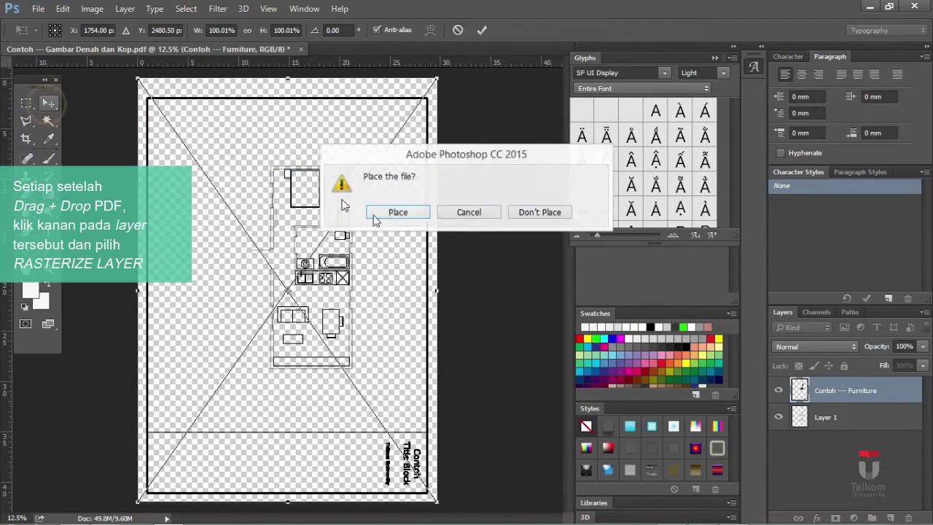
click(397, 212)
right_click(901, 388)
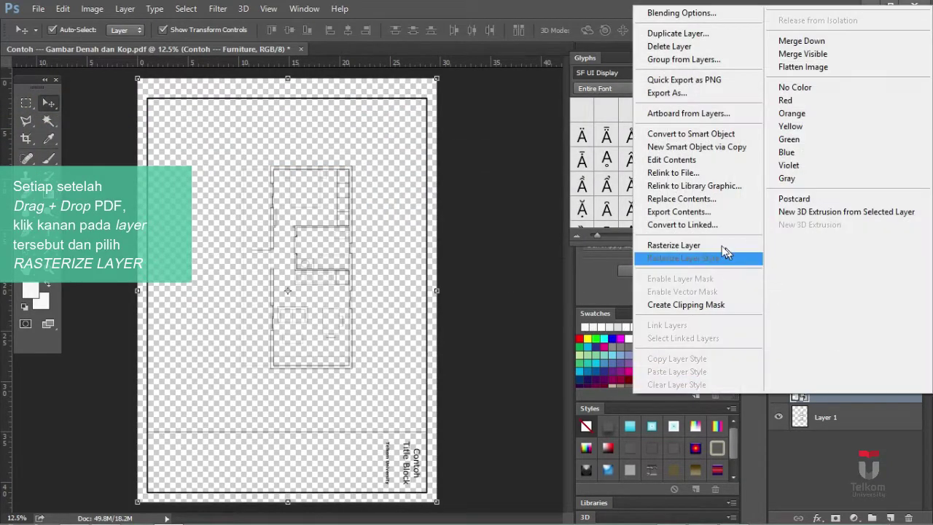
click(720, 245)
Place "Contoh --- Dimensi.pdf" into the floor plan document at its default position and rasterize its layer.
click(73, 521)
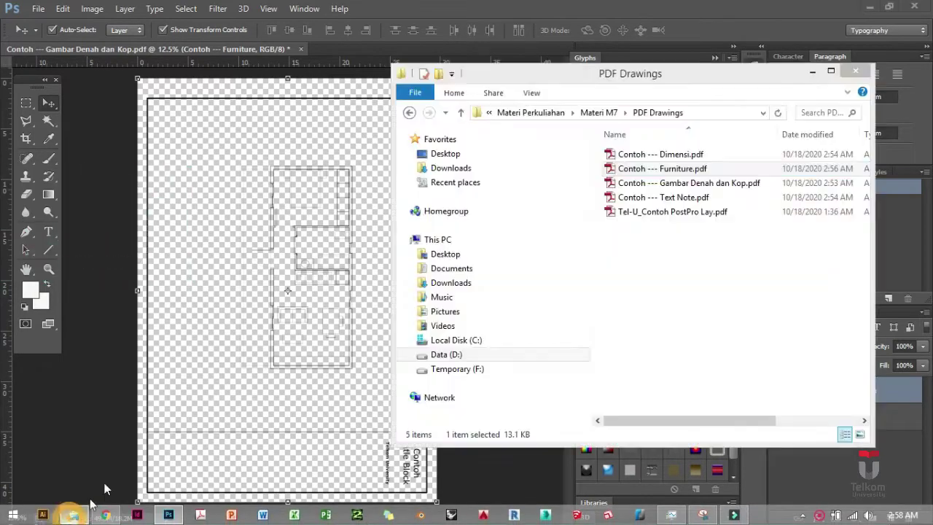
drag(660, 154, 337, 167)
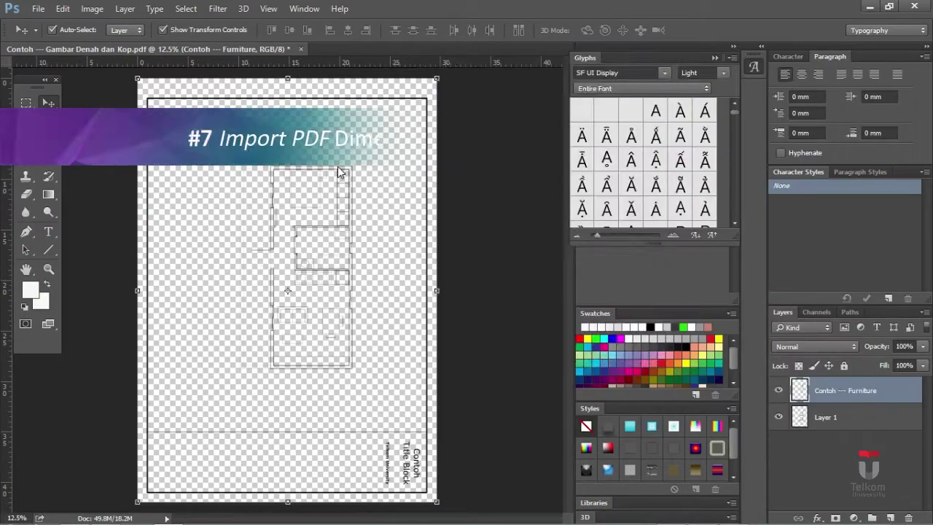
key(Return)
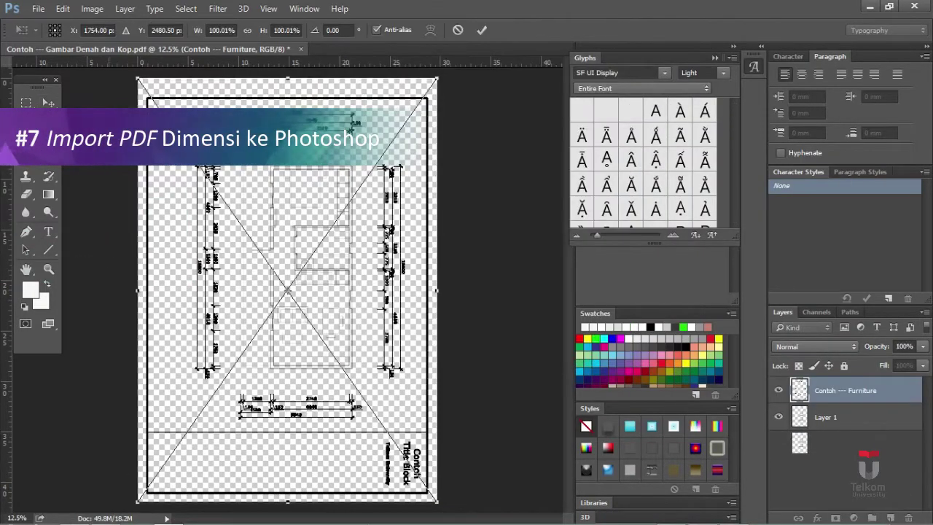
click(51, 102)
click(385, 210)
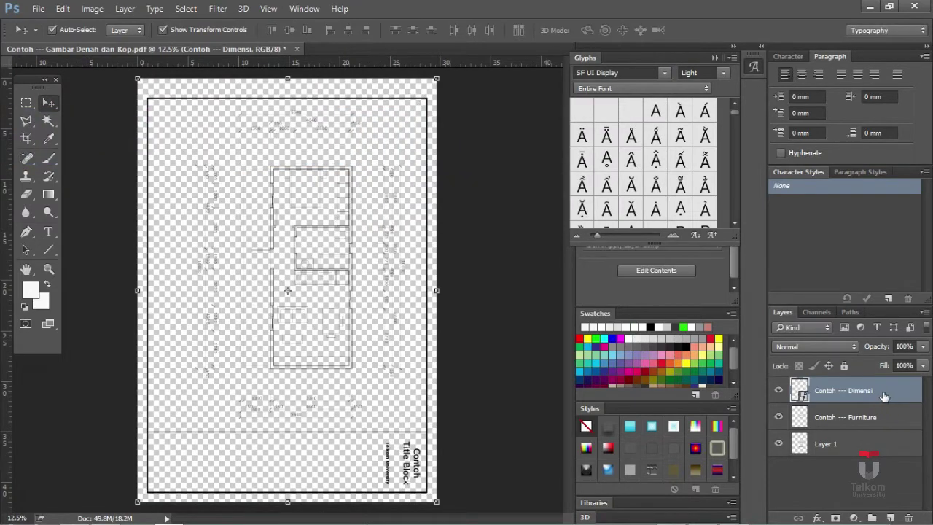
right_click(880, 393)
click(673, 243)
Place "Contoh --- Text Note.pdf" into the floor plan document at its default position and rasterize its layer.
click(169, 515)
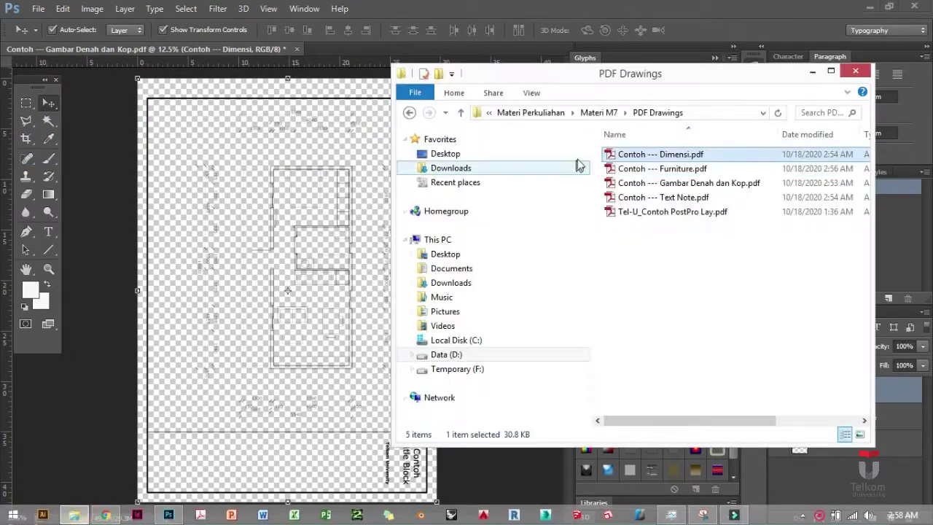
drag(667, 203, 343, 212)
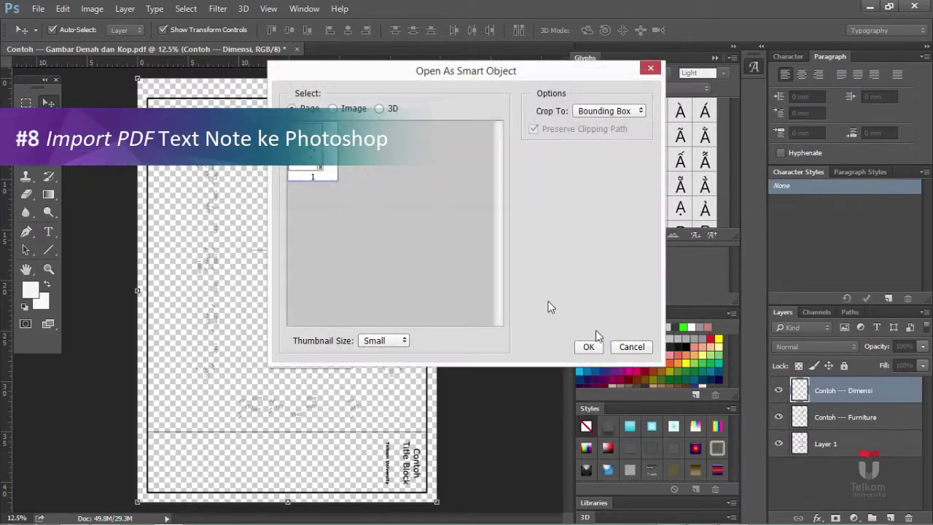
click(589, 346)
key(Return)
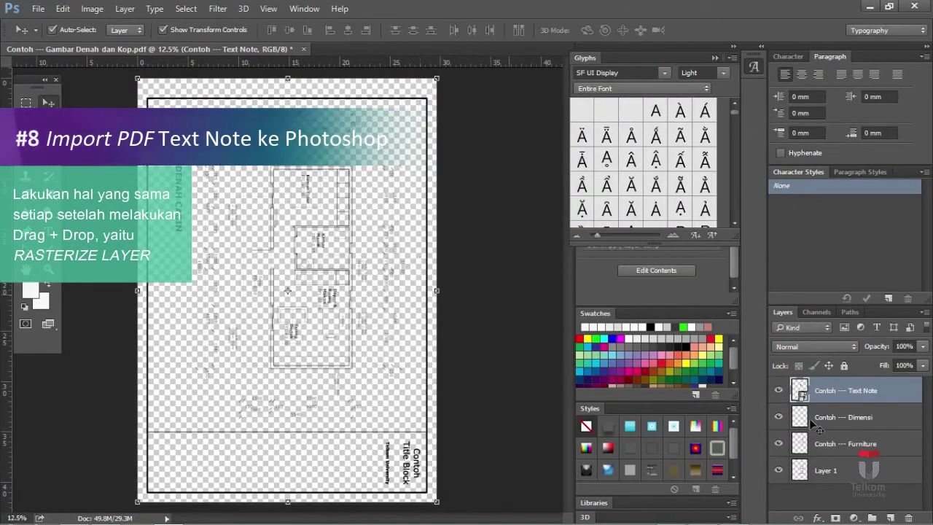
right_click(884, 393)
click(659, 375)
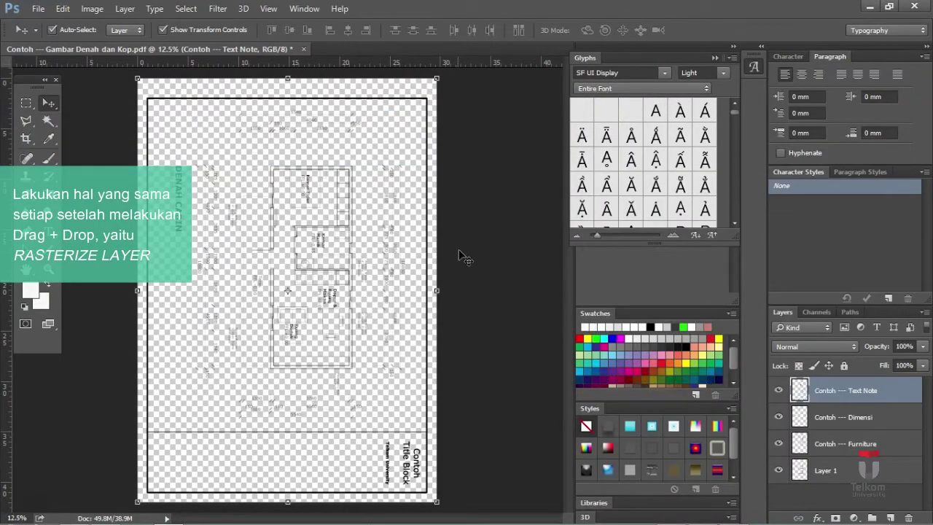
Deselect all layers and rotate the whole canvas 90° counterclockwise.
click(482, 348)
click(92, 9)
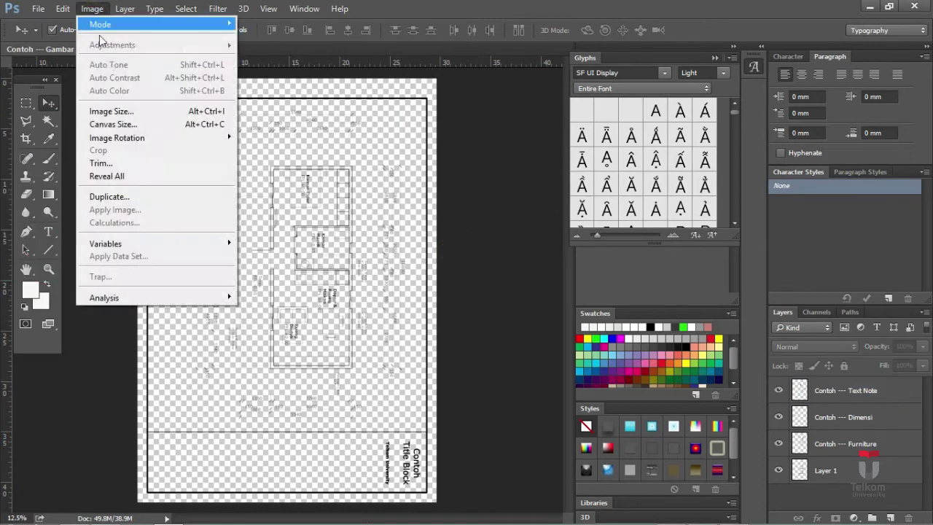
mouse_move(122, 139)
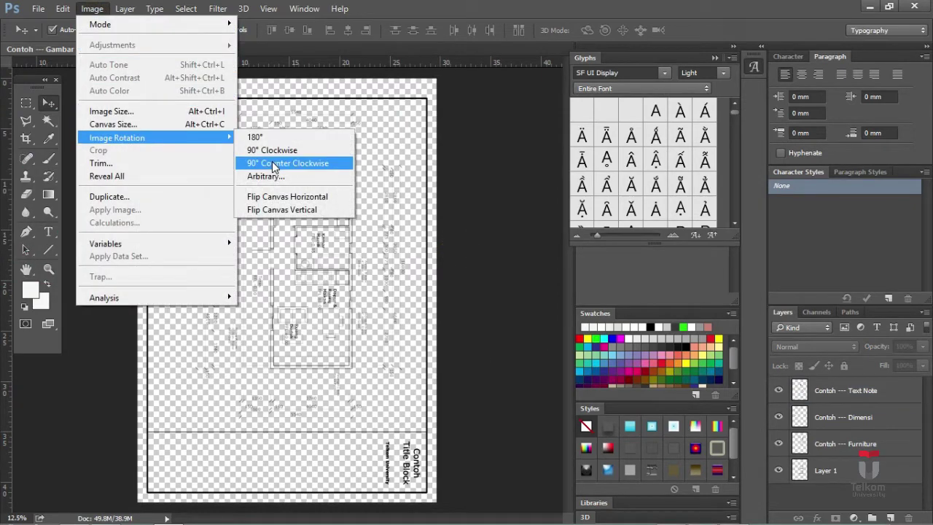
click(274, 166)
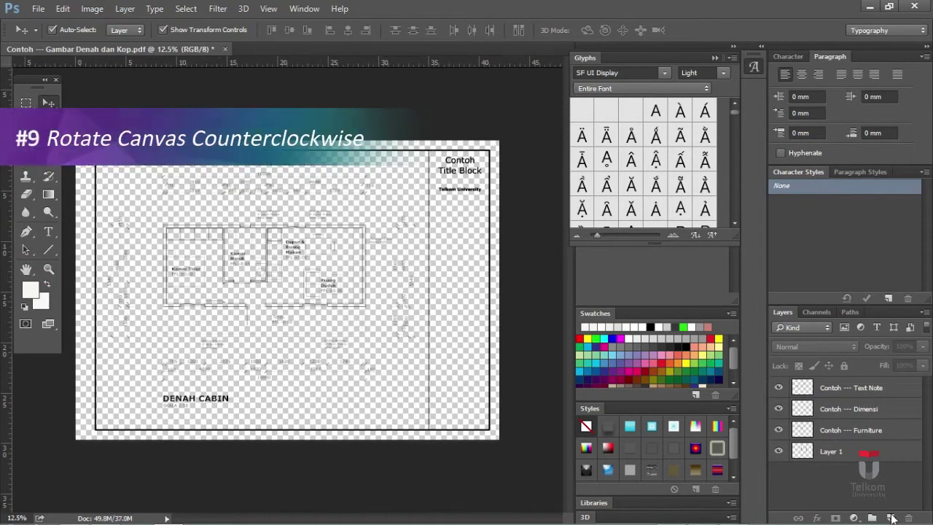
Add a new layer named "Background (Paper)" and move it beneath Layer 1 at the bottom of the layer stack.
click(889, 517)
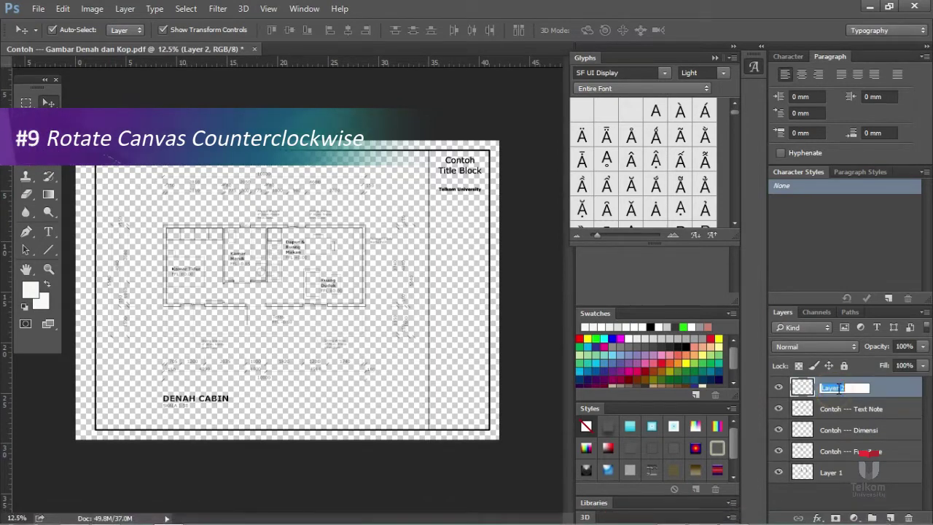
text(Background (Paper)
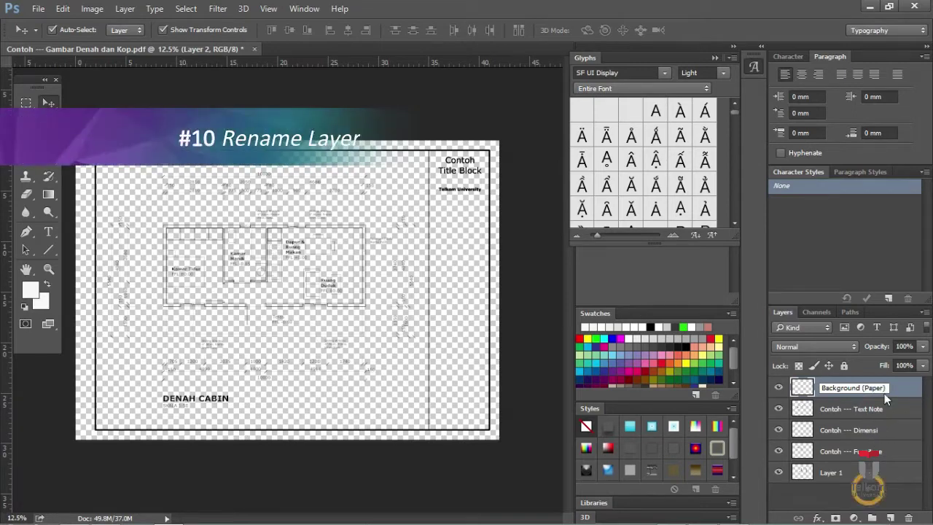
drag(884, 392, 842, 486)
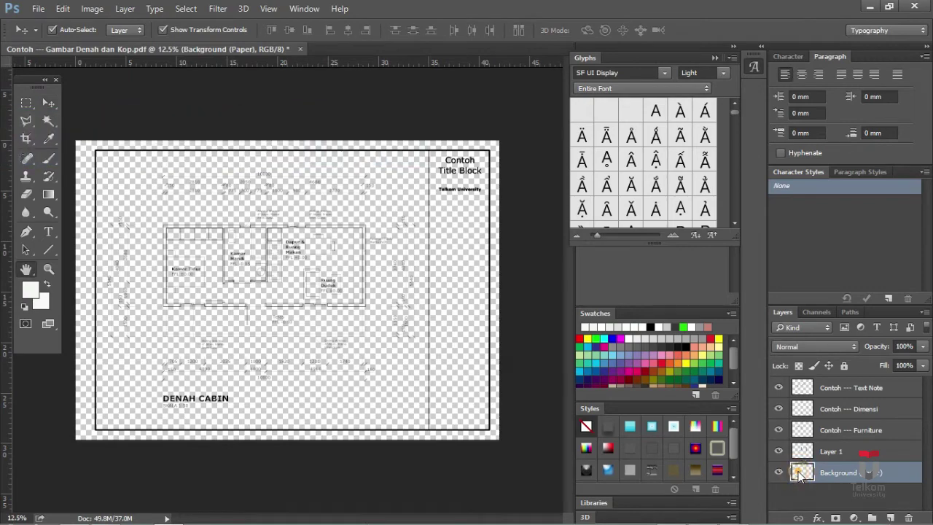
Hide the Text Note, Dimensi, Furniture and Layer 1 layers, leaving only Background (Paper) shown.
double_click(800, 472)
click(704, 112)
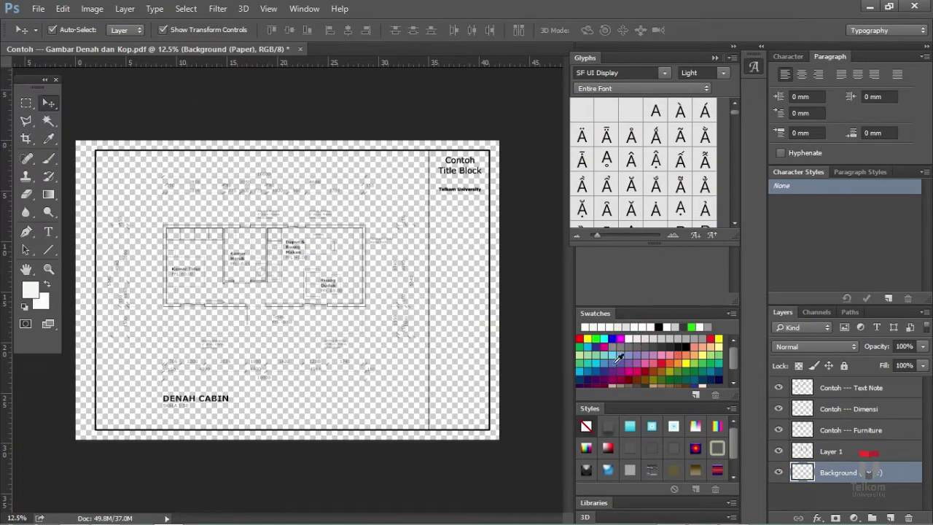
click(778, 409)
click(778, 429)
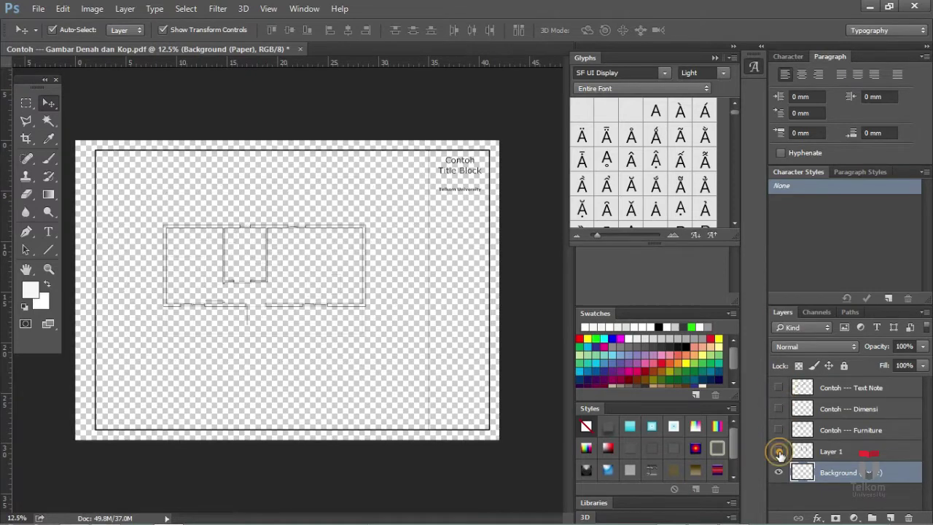
click(779, 451)
Fill the Background (Paper) layer with the white foreground colour using the Paint Bucket and deselect the layer.
click(48, 195)
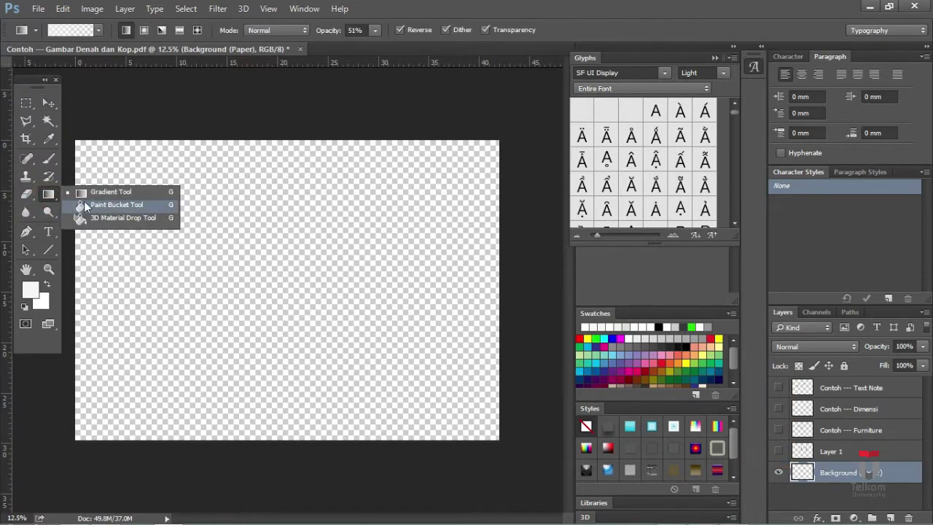
click(95, 207)
click(225, 235)
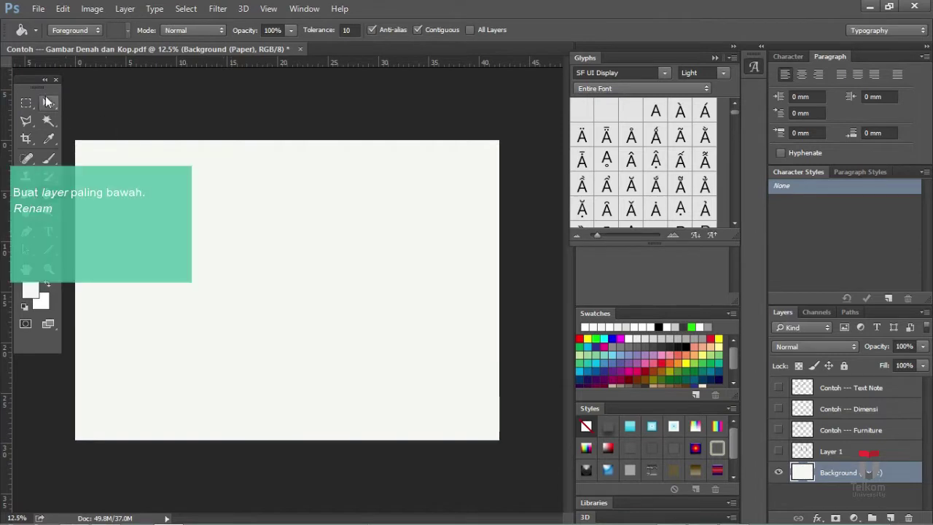
key(v)
click(523, 238)
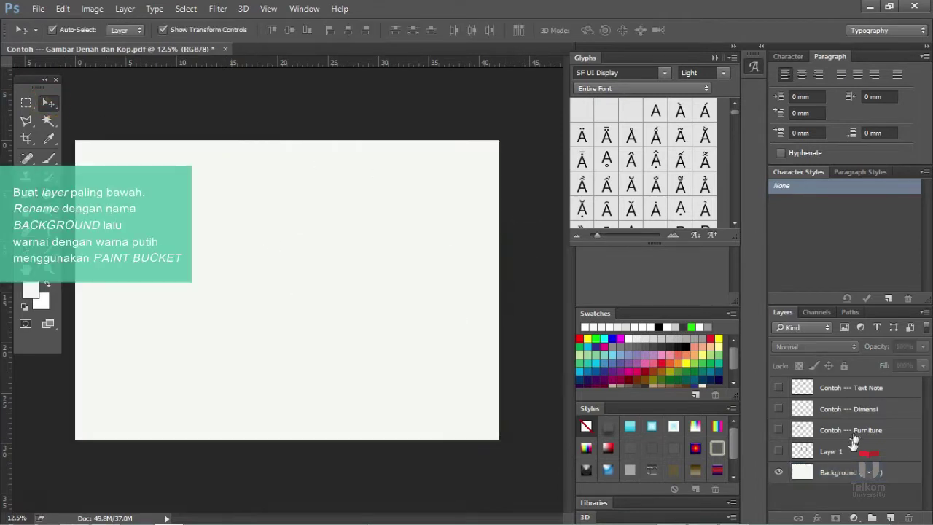
Show Layer 1 and the Furniture, Dimensi and Text Note layers again over the white paper.
click(779, 452)
click(778, 430)
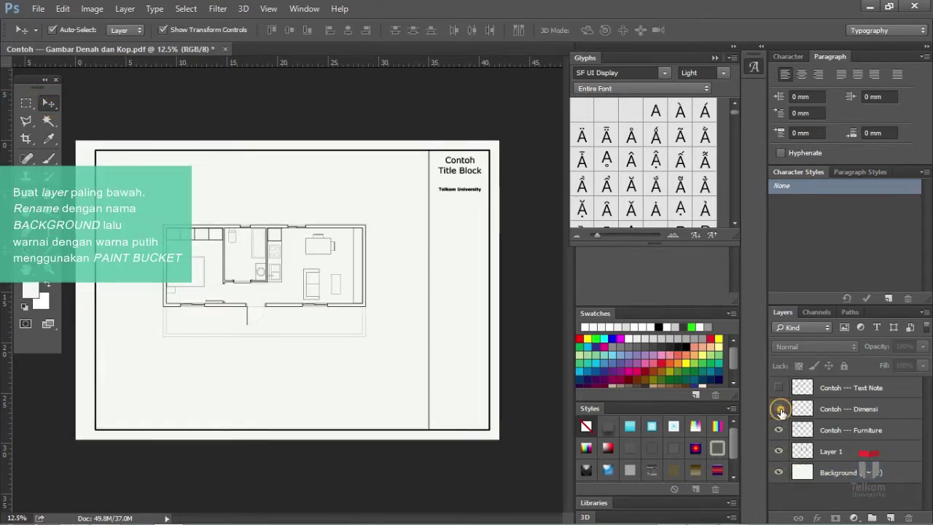
click(779, 409)
click(779, 388)
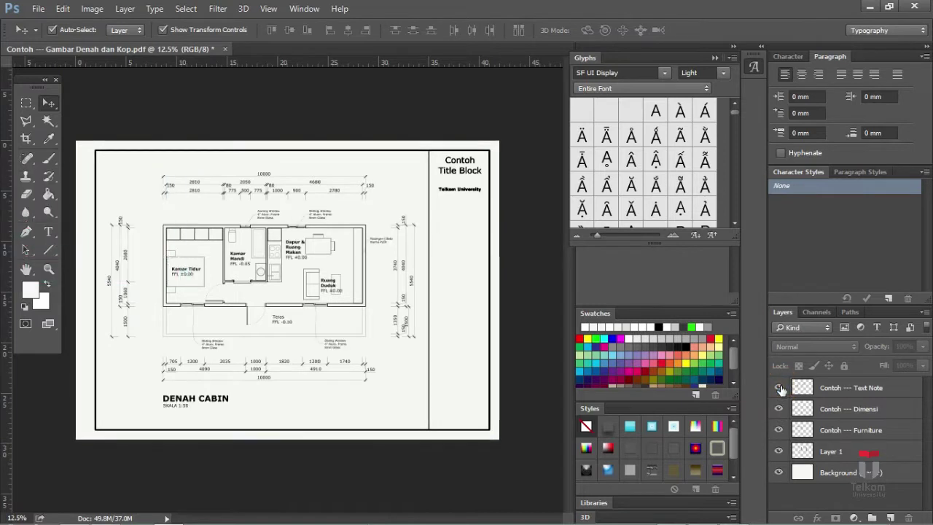
Hide the Text Note, Dimensi and Furniture layers and add a new layer named "Dinding" above them.
click(779, 409)
click(778, 429)
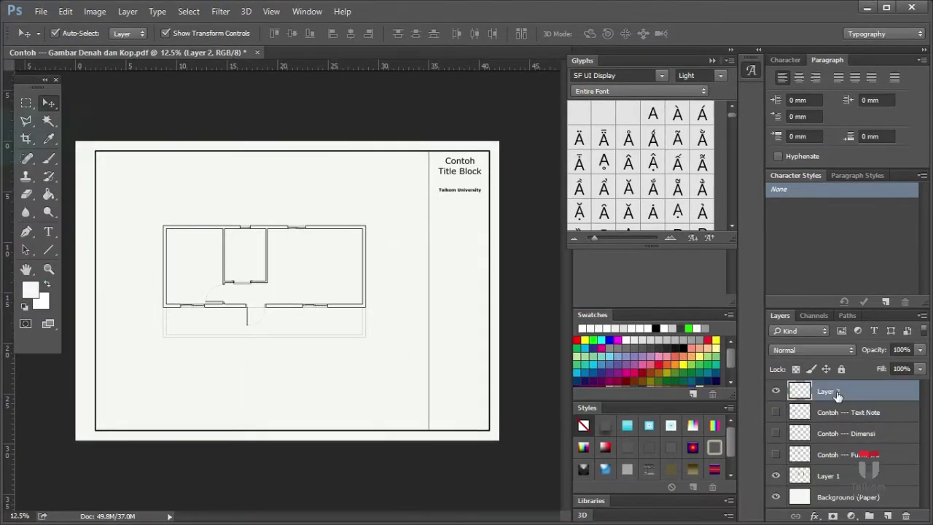
double_click(828, 389)
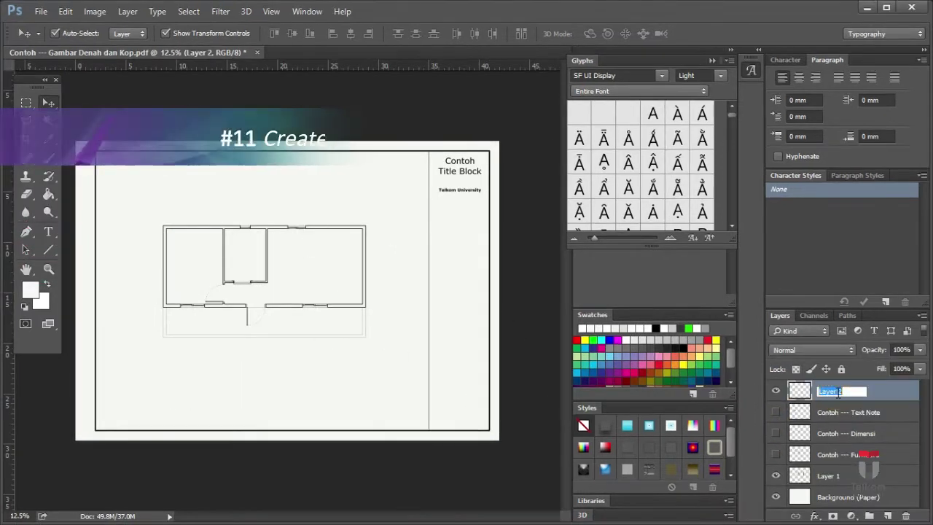
text(Dinding)
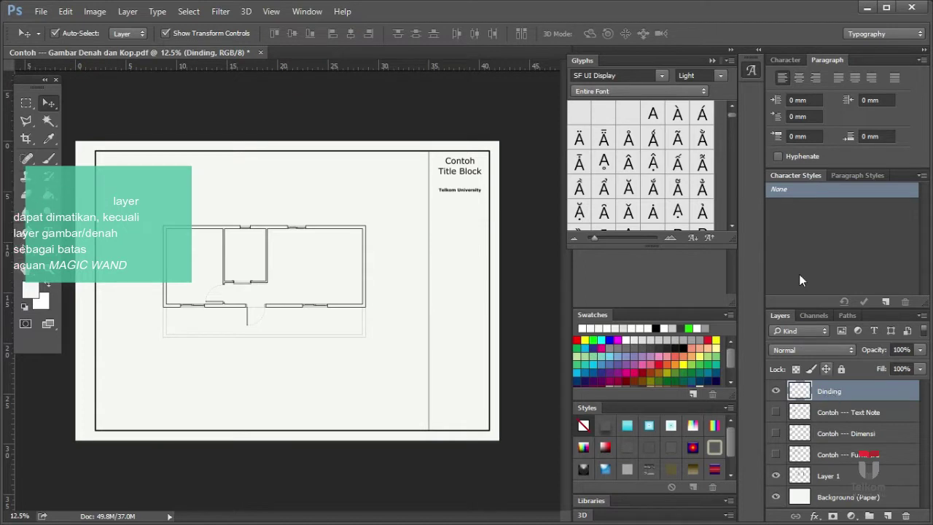
Rename Layer 1 as "Denah Utama".
key(w)
scroll(143, 213, up, 3)
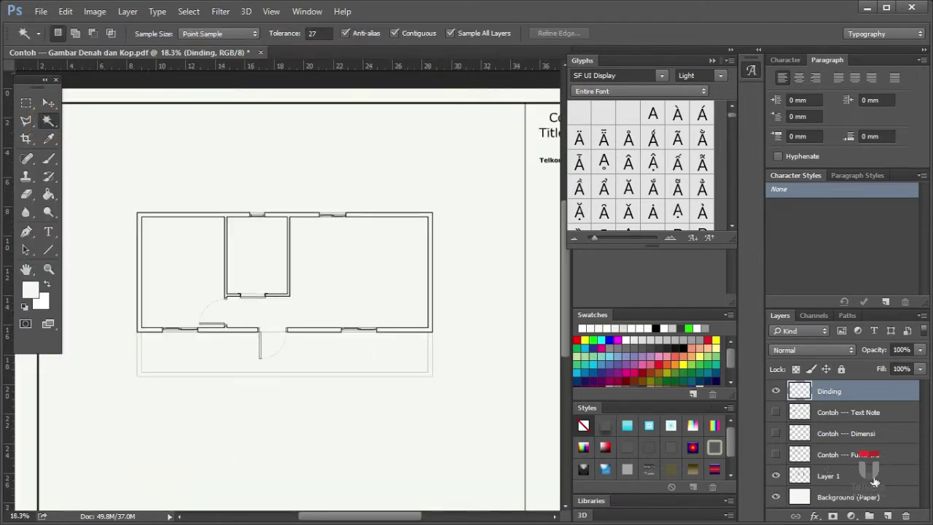
click(835, 477)
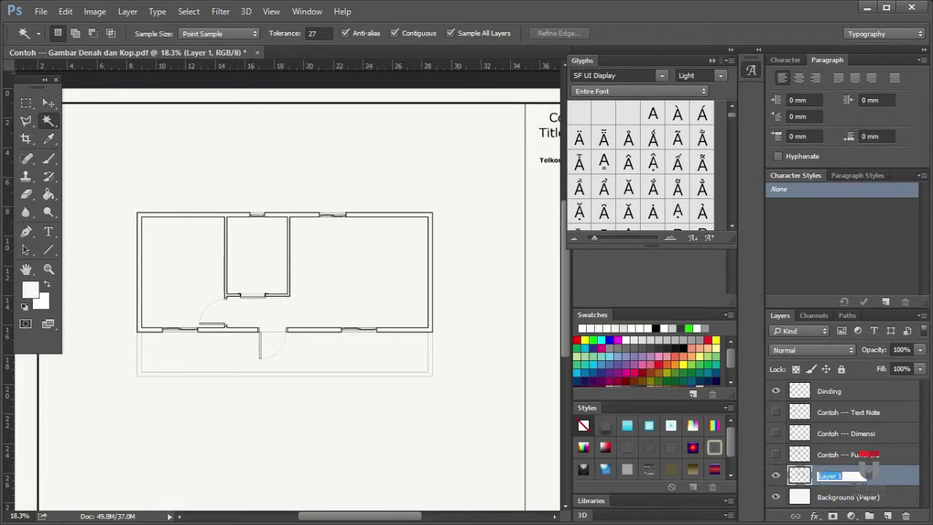
key(Return)
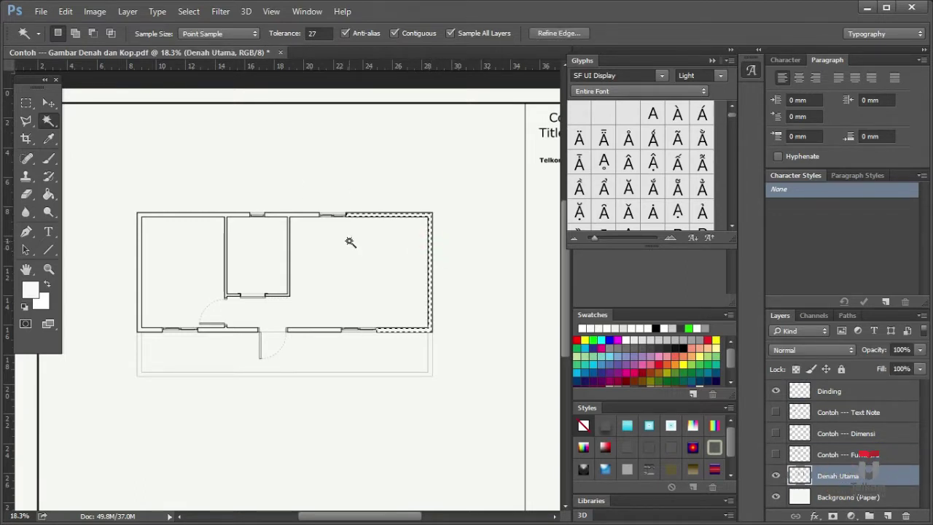
Select the insides of all the wall segments on the Denah Utama layer with the Magic Wand.
scroll(129, 211, up, 2)
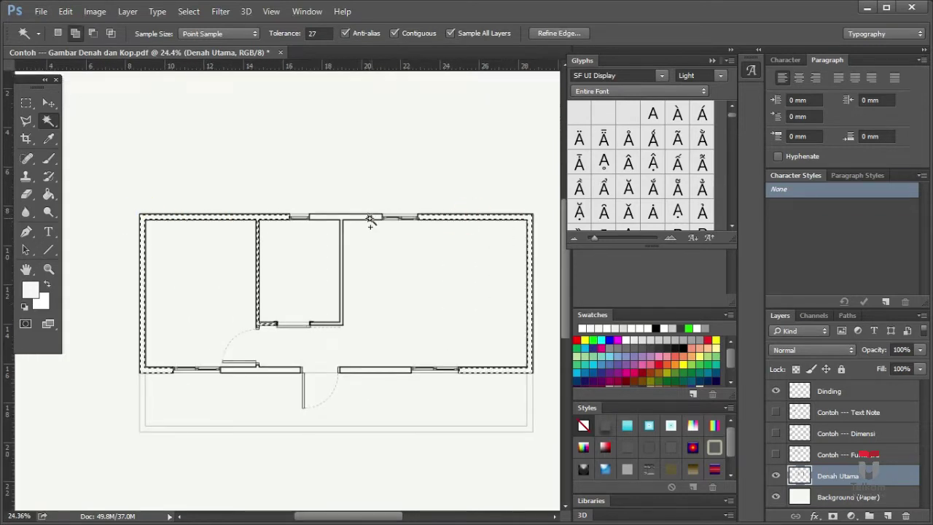
shift+click(373, 371)
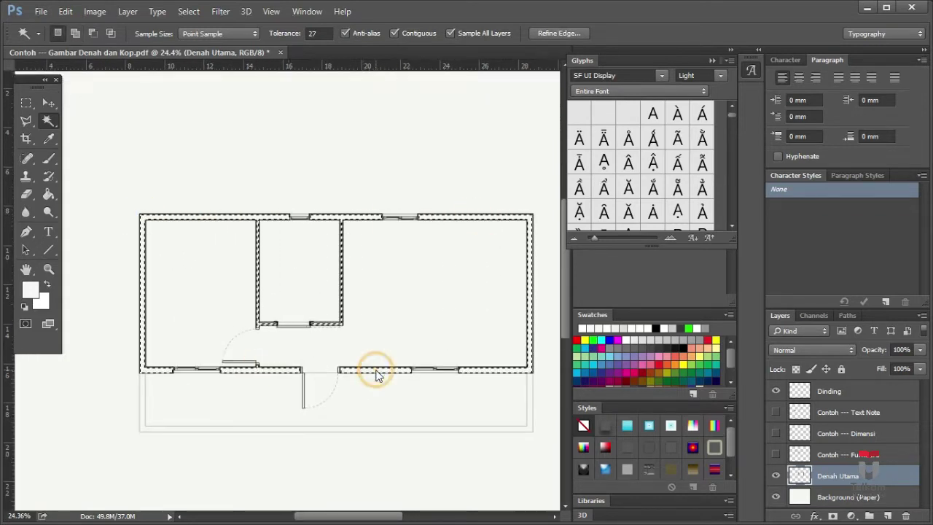
Fill the selected wall segments with black on the Dinding layer using the Paint Bucket, and clear the selection.
click(838, 386)
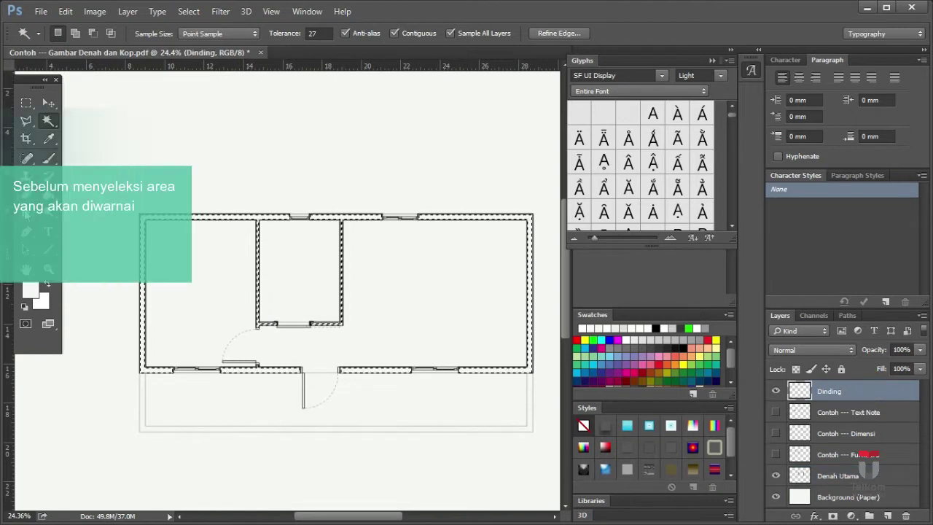
key(g)
key(d)
key(x)
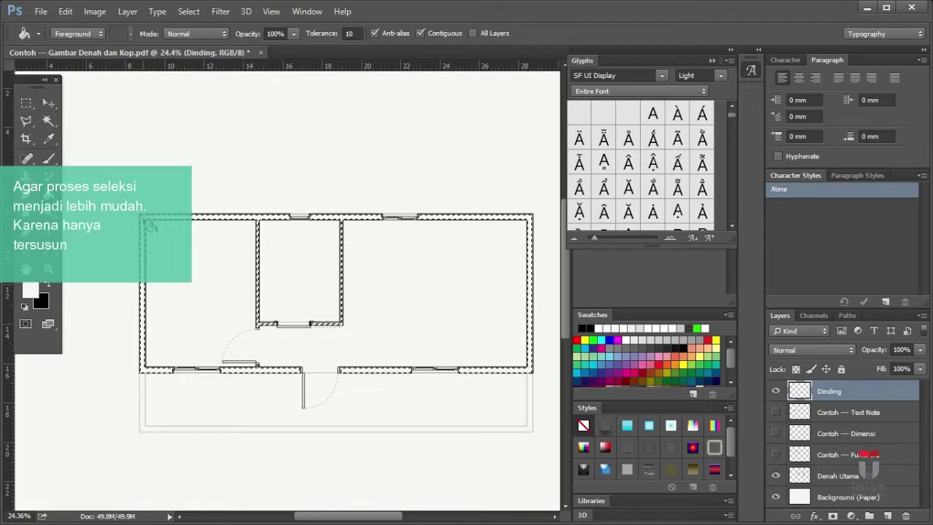
click(48, 285)
click(240, 217)
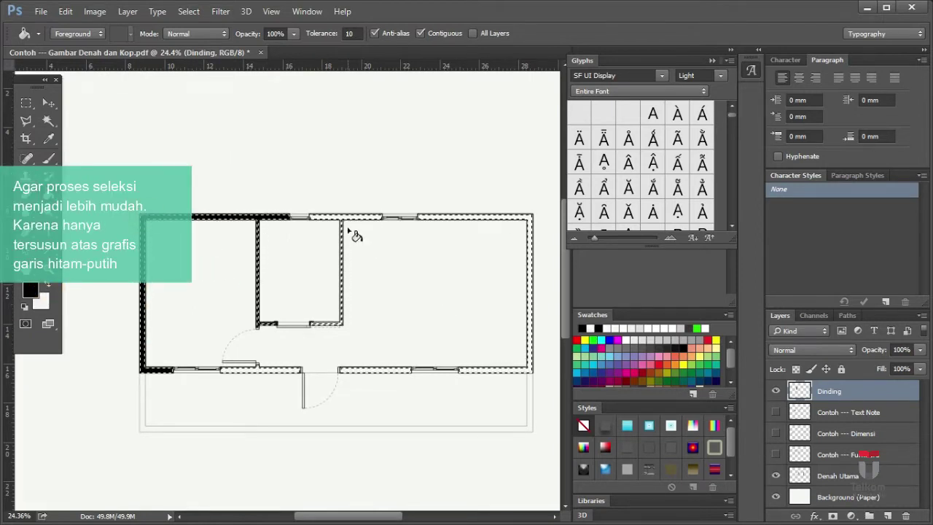
click(365, 218)
click(437, 220)
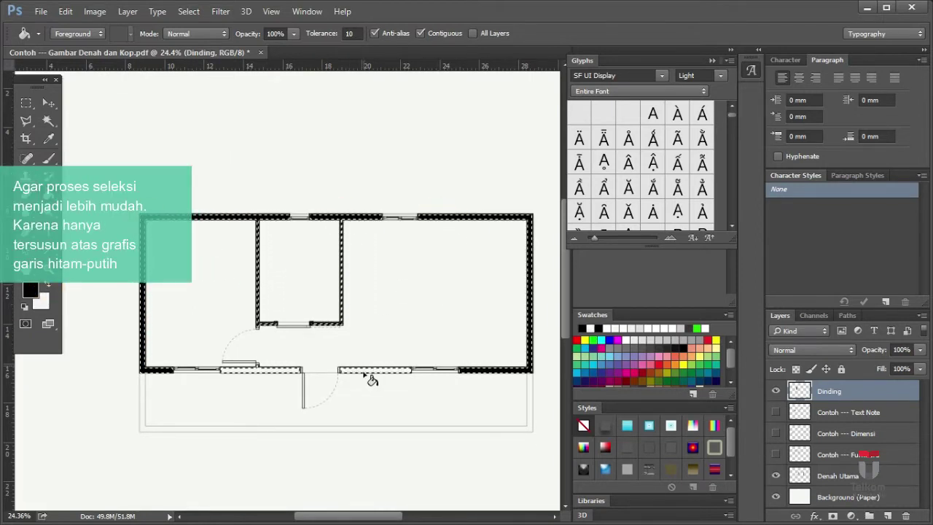
click(369, 371)
click(267, 371)
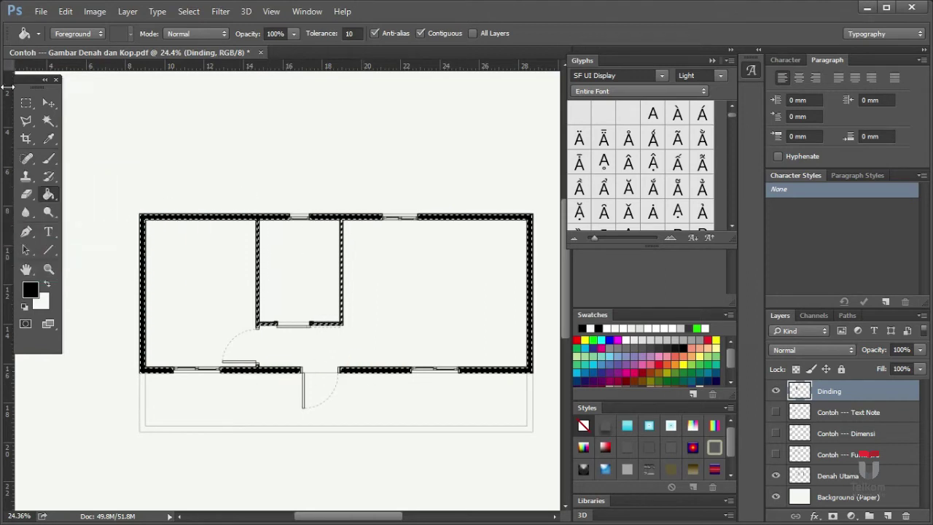
click(48, 103)
key(ctrl+d)
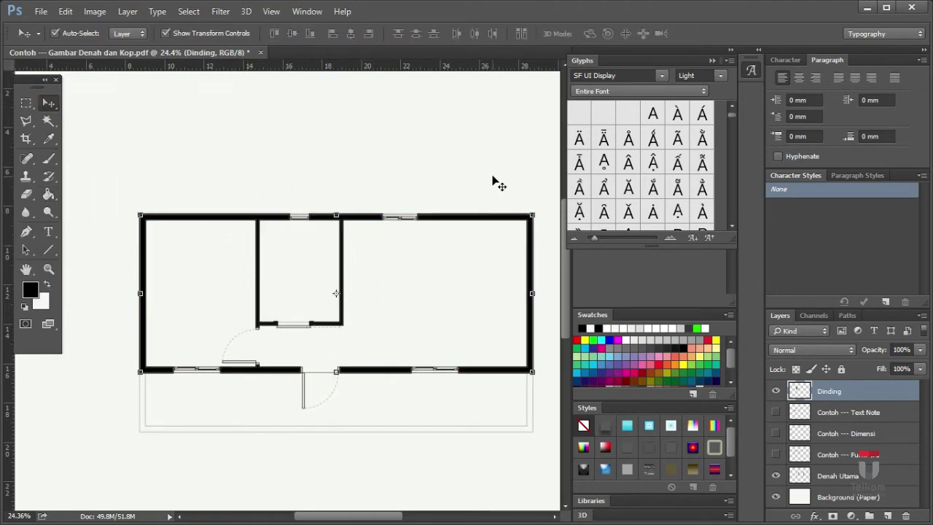
Add a Drop Shadow layer effect to the Dinding layer.
click(516, 217)
click(867, 391)
double_click(868, 393)
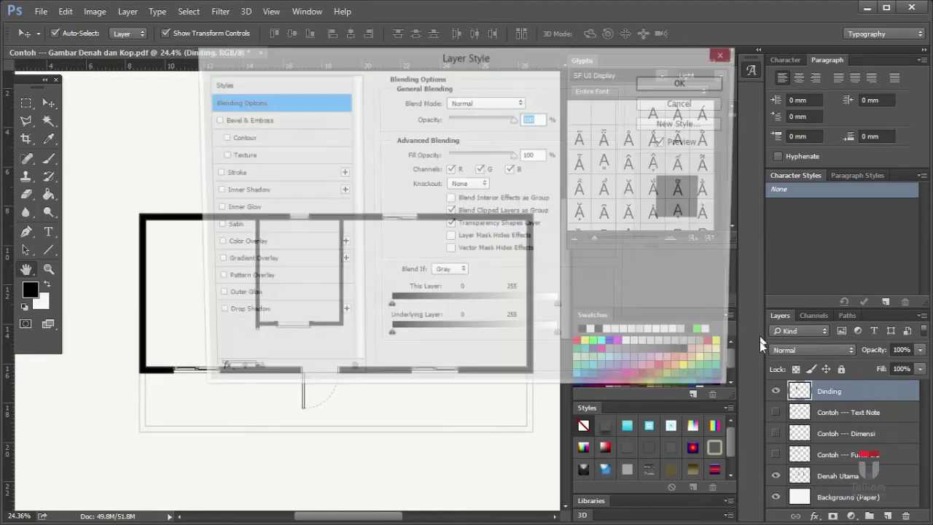
drag(296, 58, 455, 46)
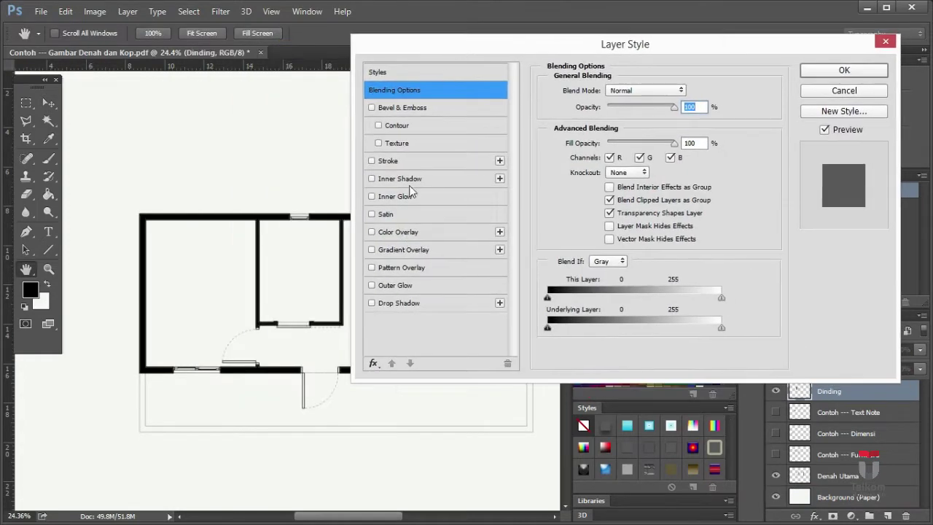
click(372, 302)
click(483, 303)
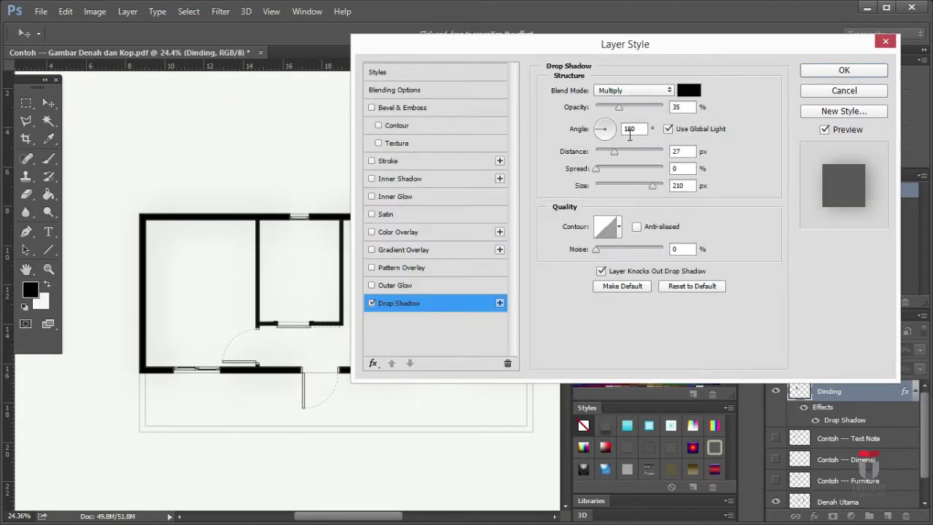
Set the wall shadow to 55% opacity, 15 px distance and 25% spread, reduce its size to about 27 px, and apply it.
drag(605, 149, 596, 147)
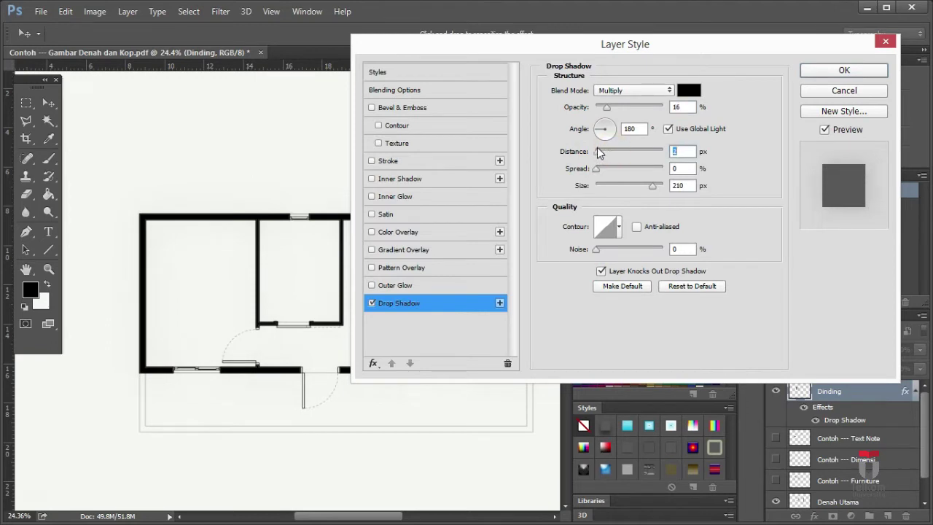
drag(606, 110, 632, 109)
mouse_move(652, 185)
mouse_down()
mouse_move(613, 183)
mouse_move(608, 174)
mouse_move(606, 187)
mouse_up()
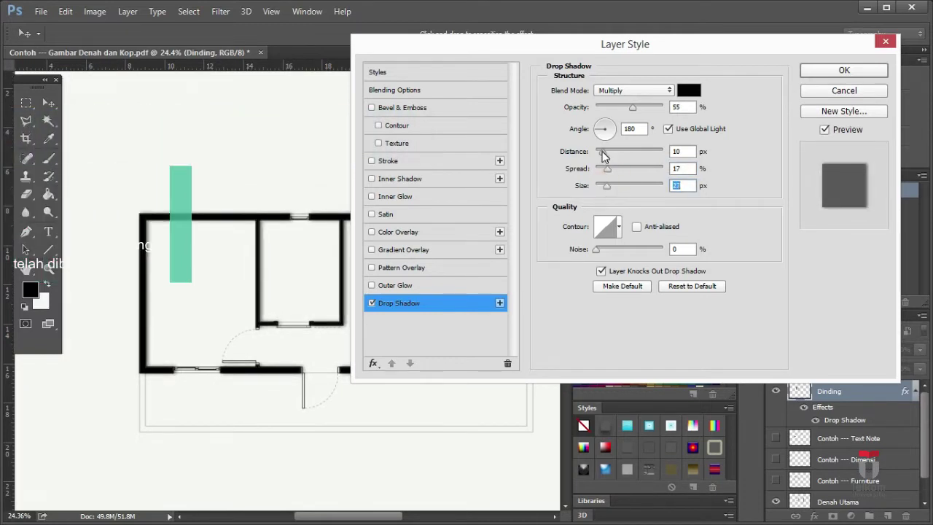
drag(601, 151, 613, 169)
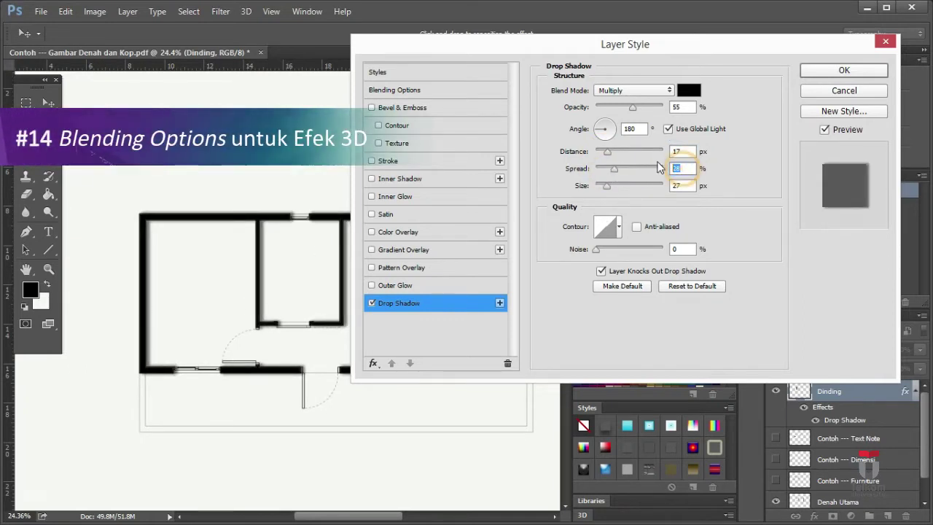
text(25)
click(679, 151)
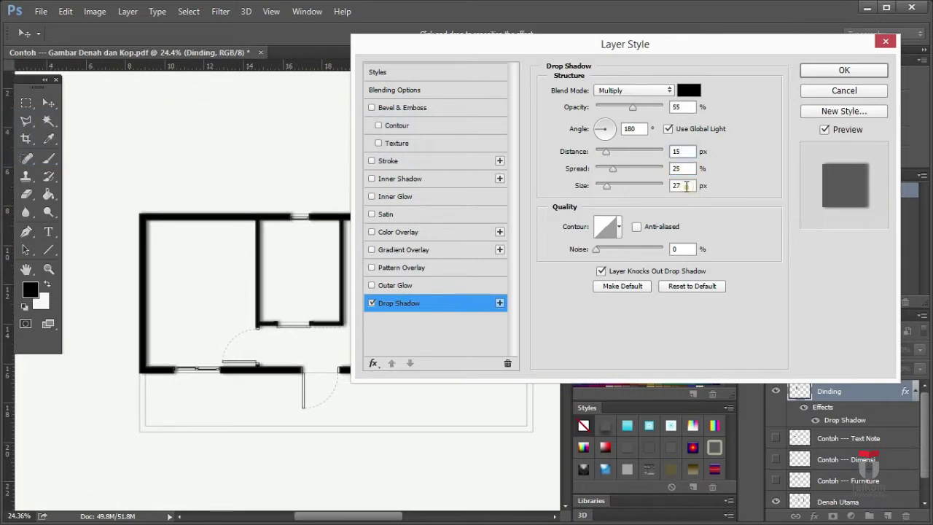
click(827, 70)
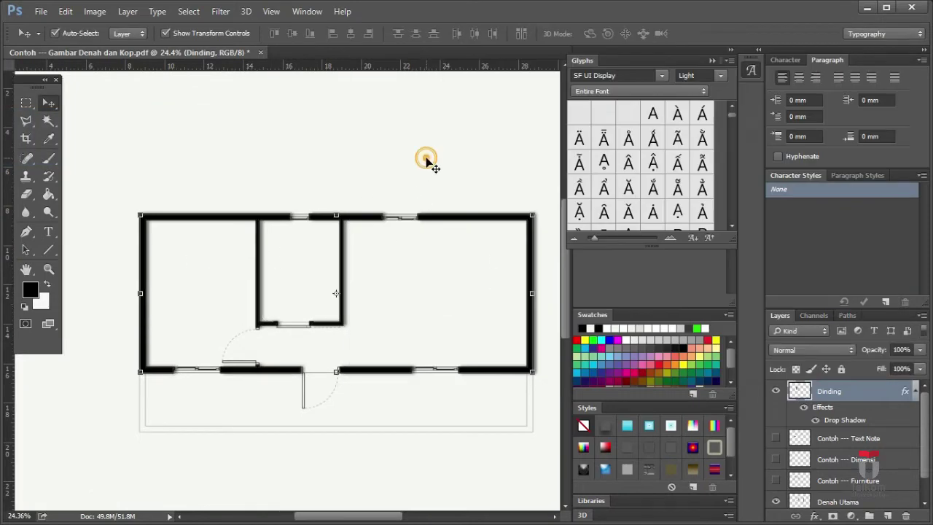
Add a new layer named "Pintu" and bring it to the front, above the Dinding layer.
click(145, 425)
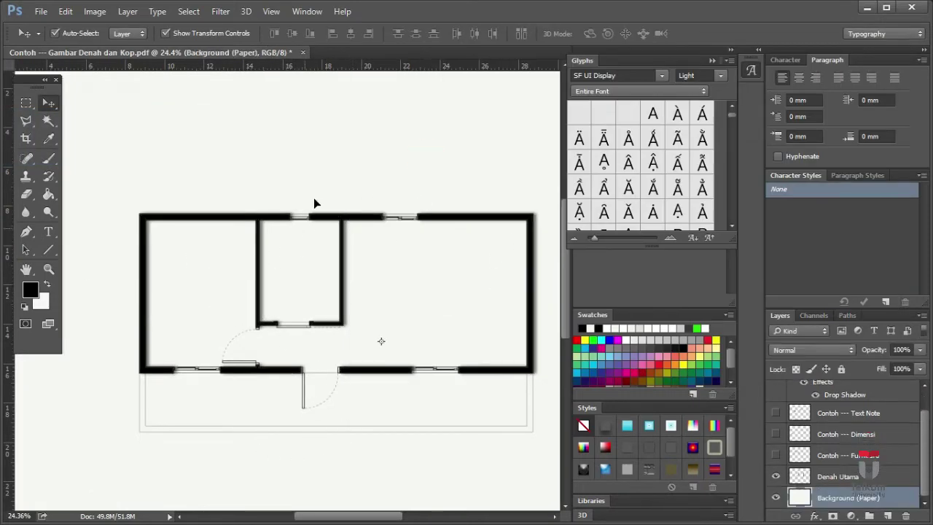
click(889, 517)
key(ctrl+shift+bracketright)
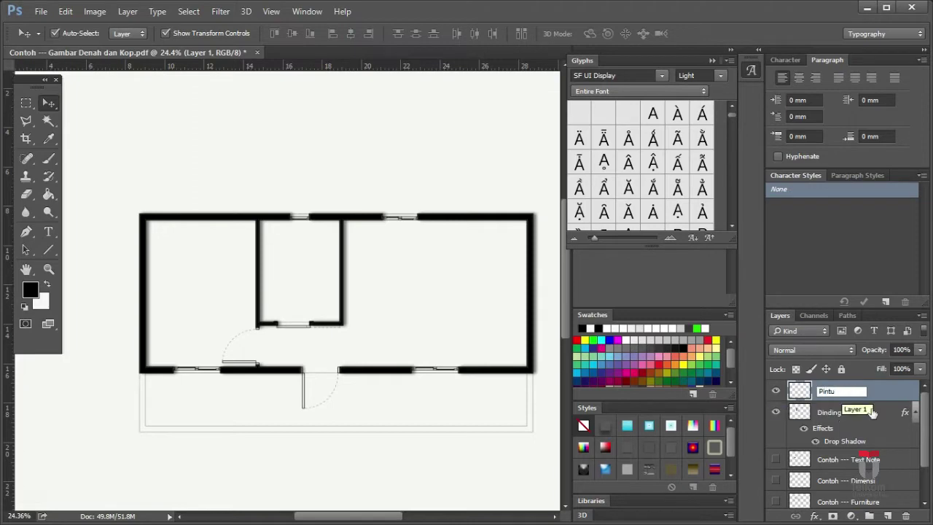
key(Return)
Ready the Magic Wand on the Denah Utama layer near the doors and hide the Dinding layer's Drop Shadow effect.
click(48, 120)
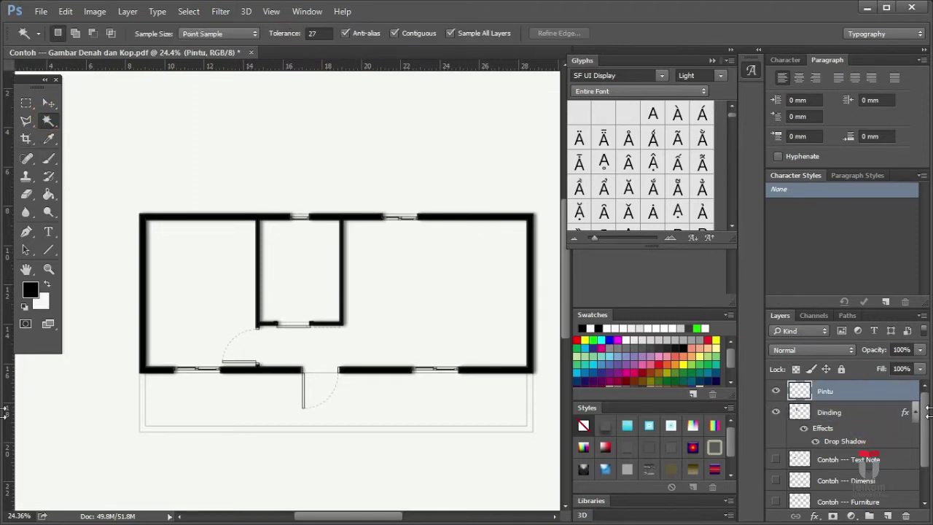
scroll(918, 474, down, 2)
click(886, 478)
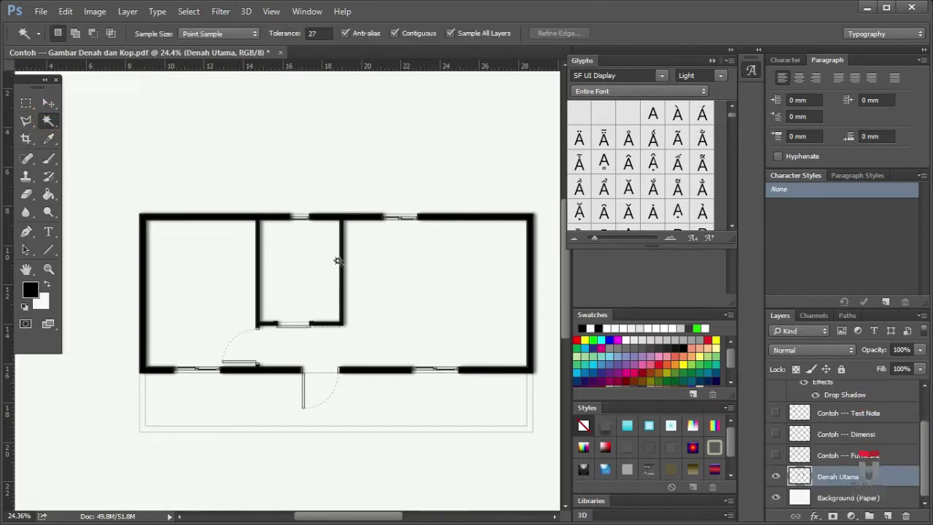
scroll(219, 372, up, 3)
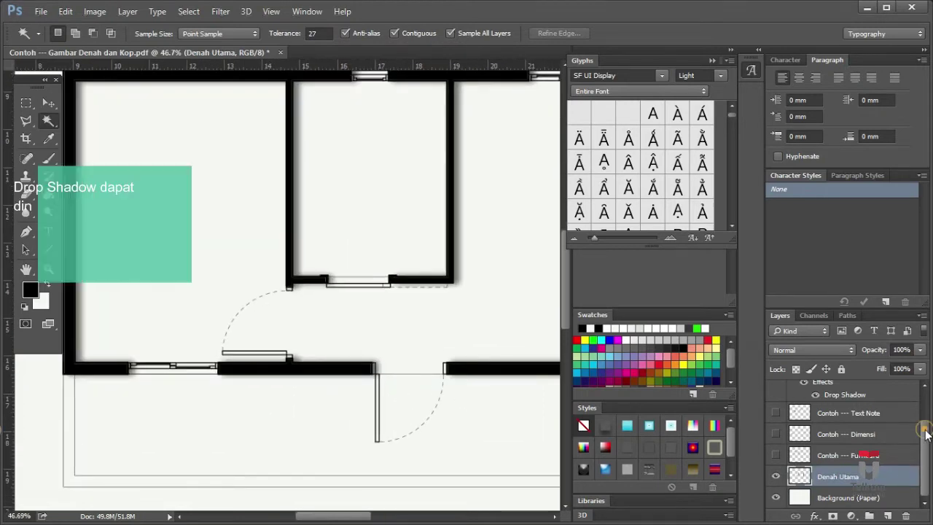
scroll(805, 441, up, 2)
click(814, 441)
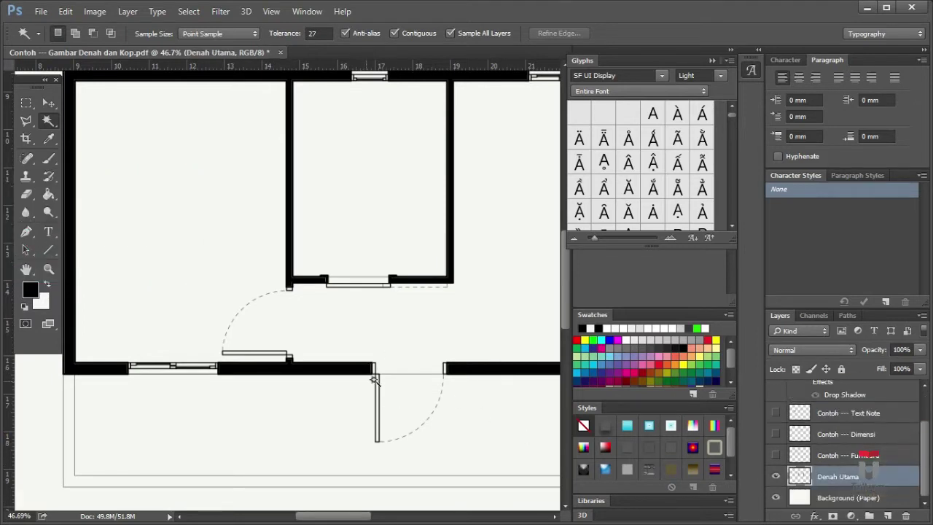
Select the entrance door, bedroom door and sliding door panels with their frame pieces on the Denah Utama layer using the Magic Wand.
scroll(354, 355, up, 3)
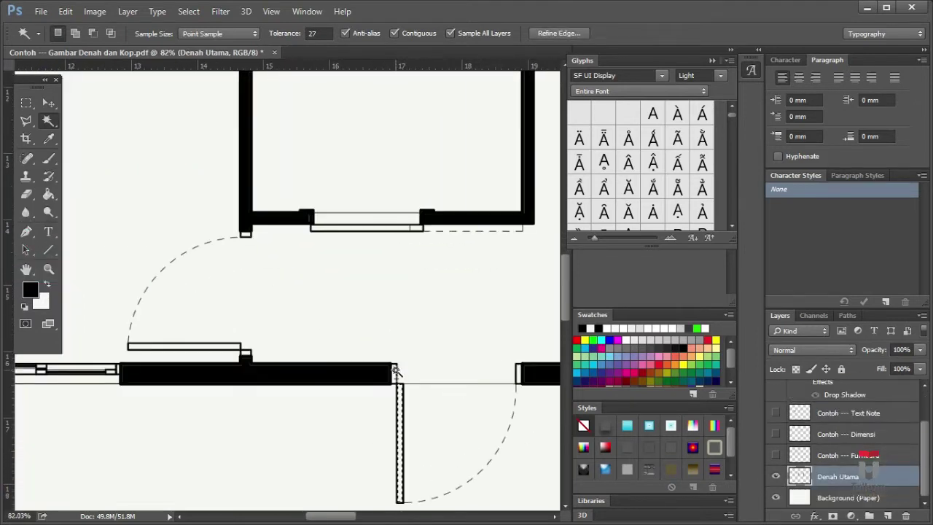
shift+click(517, 368)
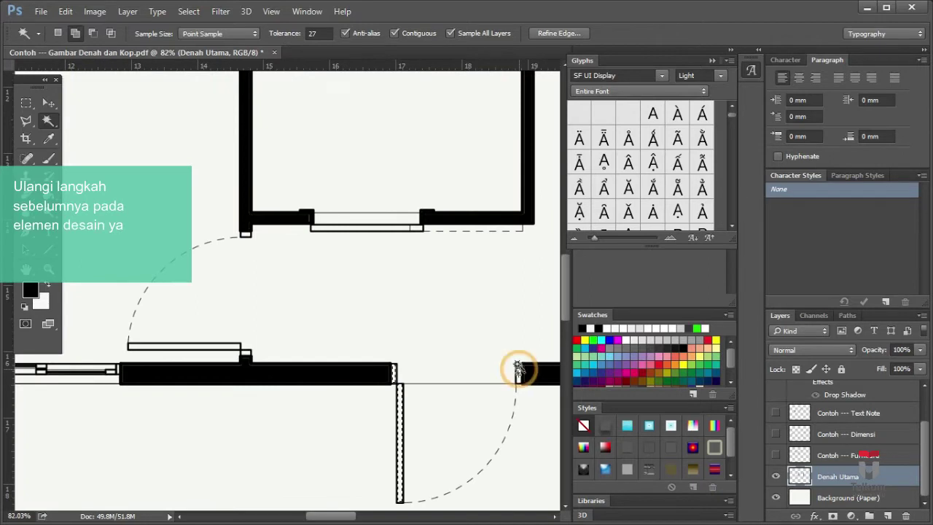
click(240, 348)
click(245, 234)
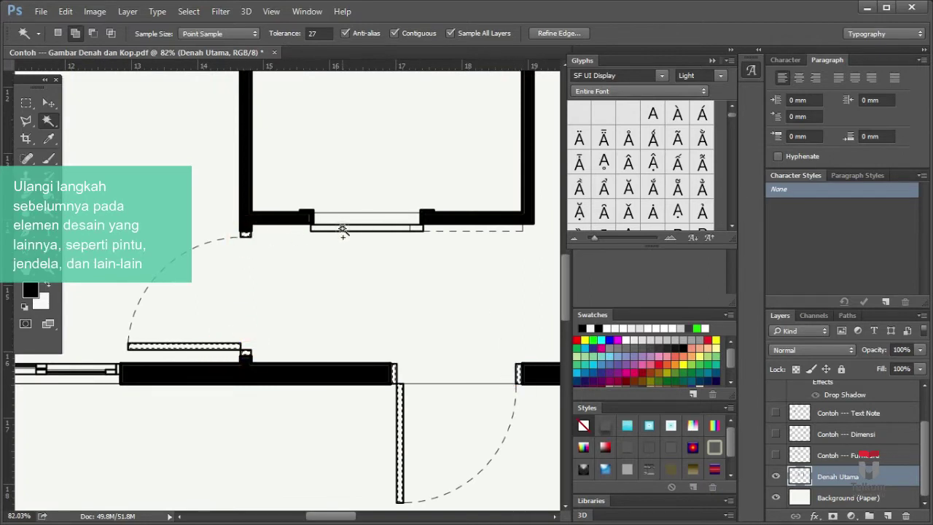
click(342, 230)
scroll(298, 266, down, 5)
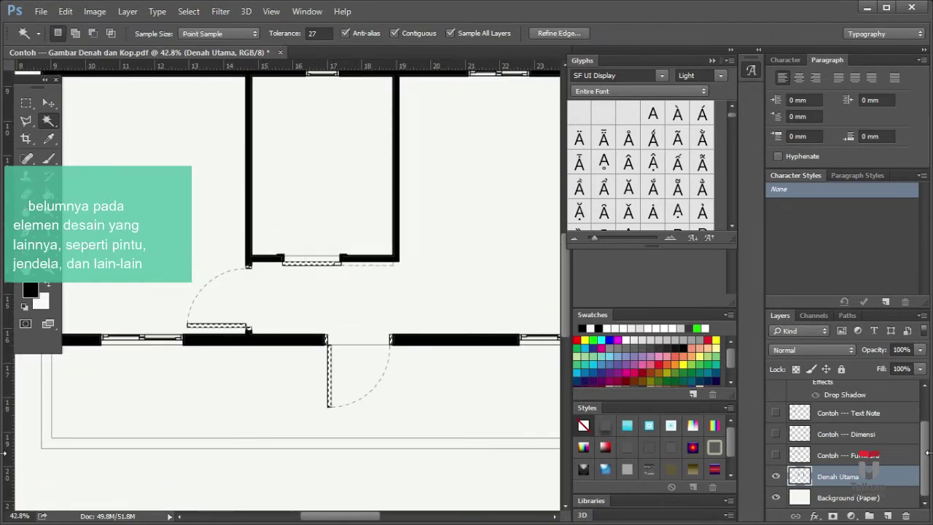
Fill the selected door shapes on the Pintu layer with a dark brown swatch using the Paint Bucket.
key(alt+period)
drag(730, 359, 731, 378)
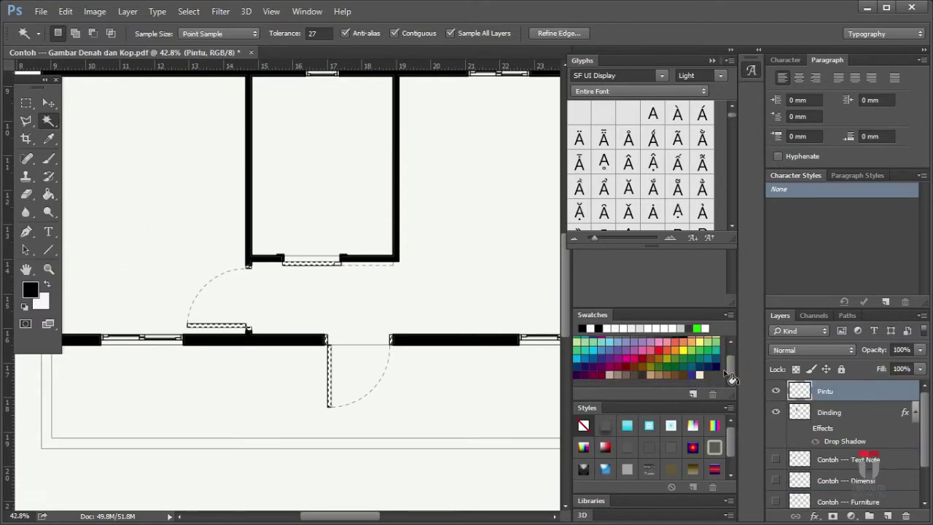
ctrl+click(682, 374)
key(g)
scroll(333, 368, up, 2)
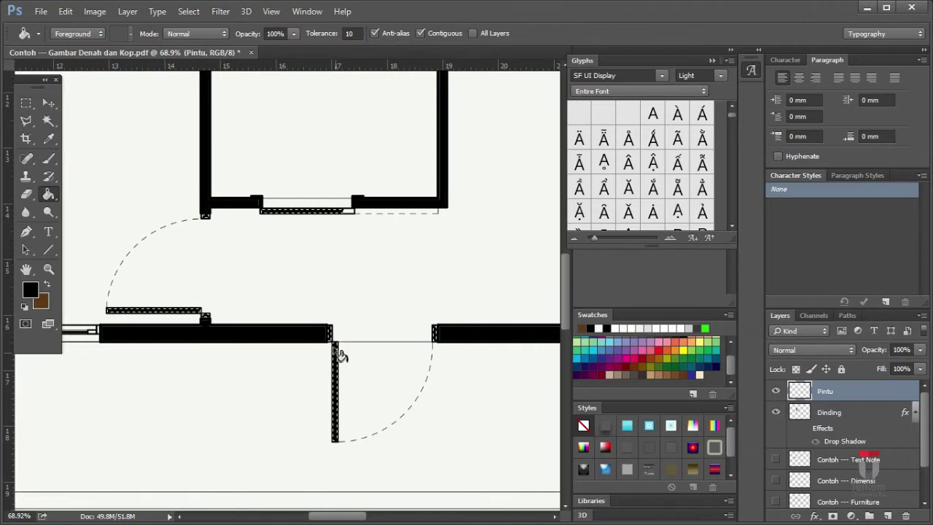
click(47, 284)
click(335, 354)
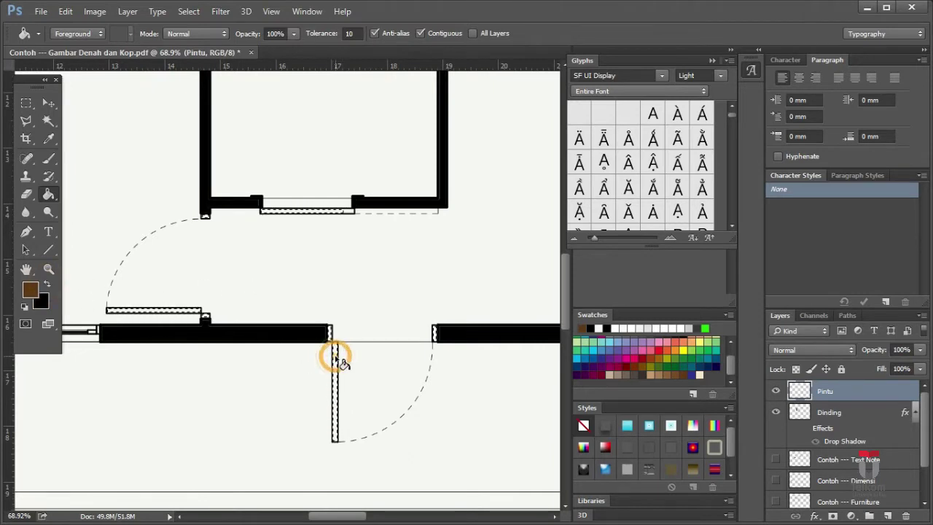
Make a lighter brown swatch the foreground colour and deselect the door shapes.
ctrl+click(674, 368)
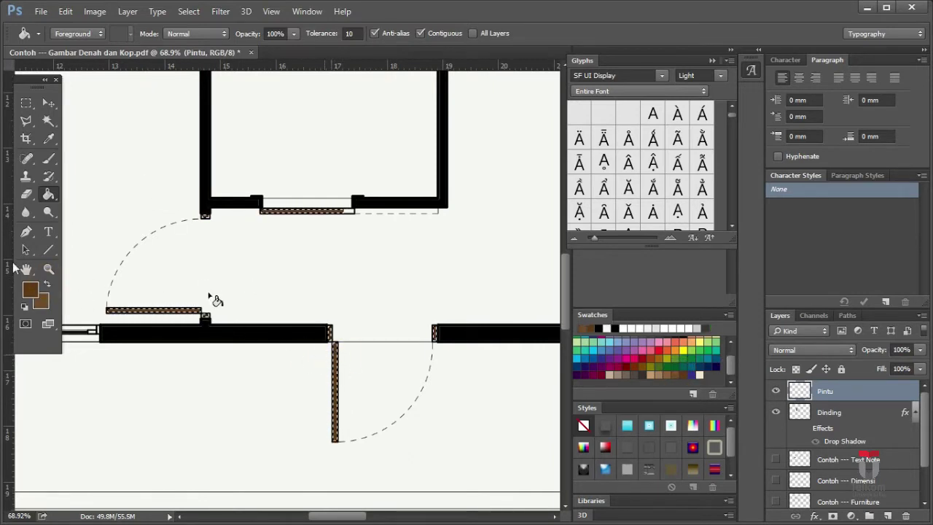
key(x)
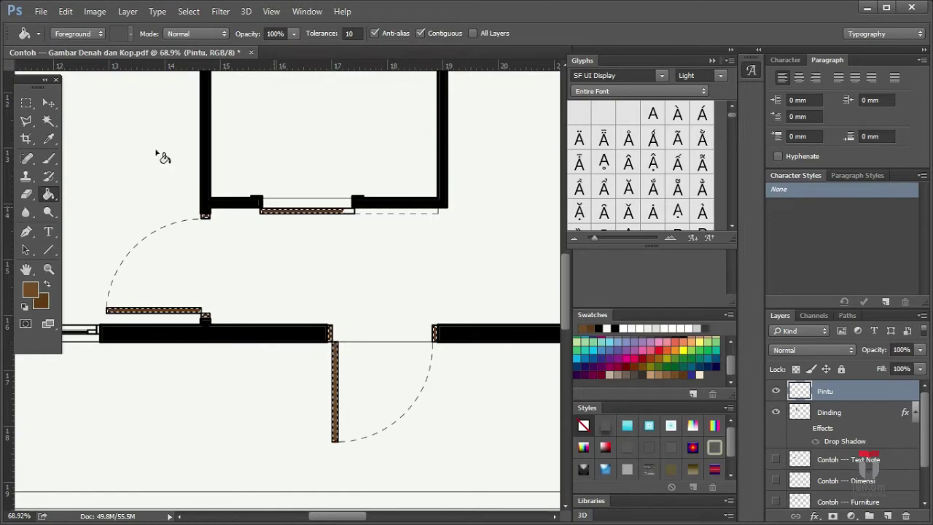
key(v)
key(ctrl+d)
scroll(287, 347, down, 3)
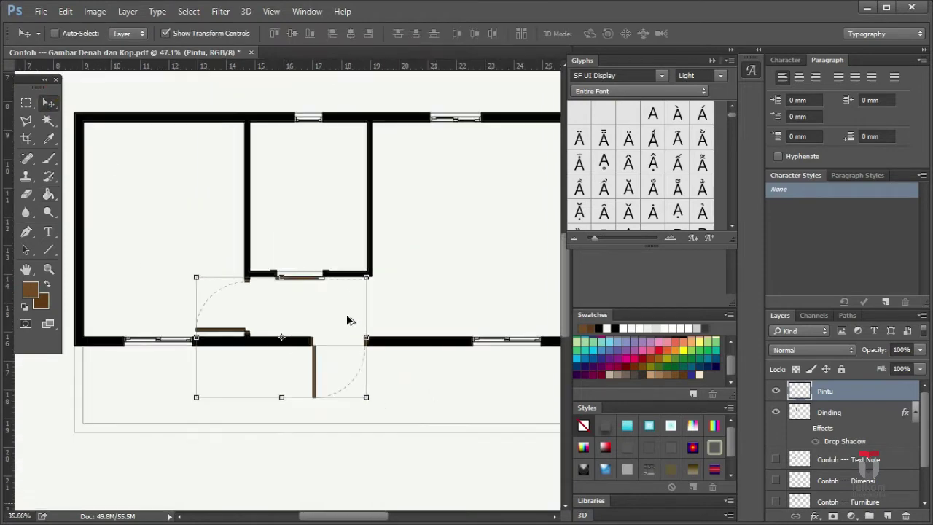
click(219, 248)
scroll(448, 298, down, 3)
scroll(537, 323, up, 2)
scroll(310, 294, down, 2)
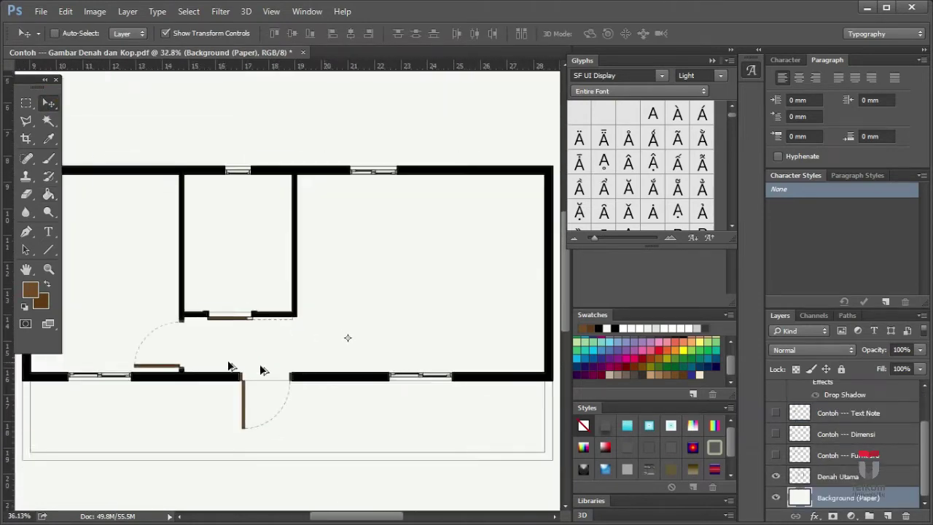
scroll(75, 383, up, 2)
scroll(377, 260, down, 3)
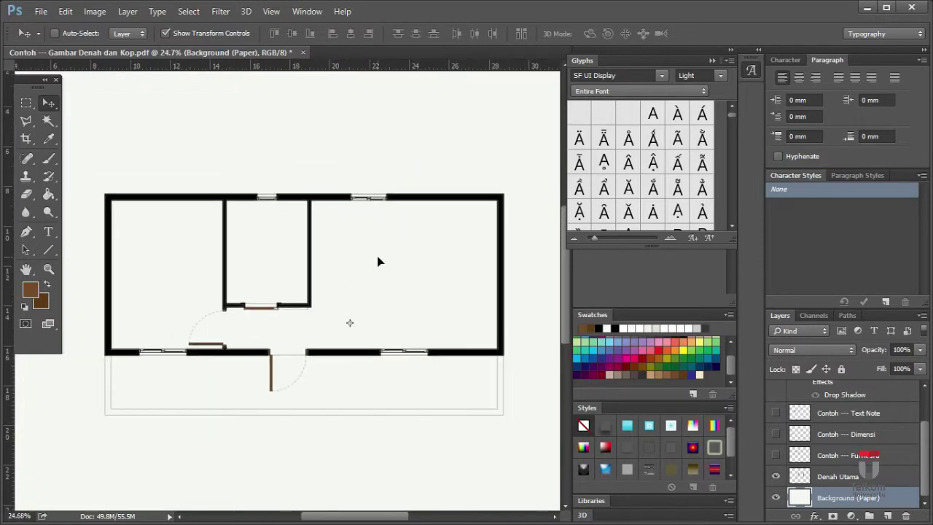
scroll(293, 283, up, 1)
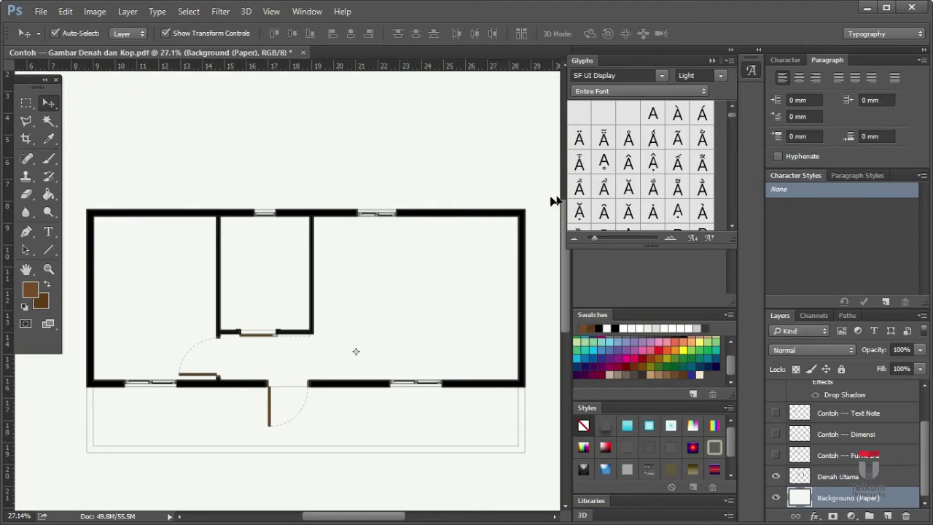
Switch to the browser and save the dark parquet texture image as "Flooring Seamless.jpg" in the Contoh Material folder.
key(alt+Tab)
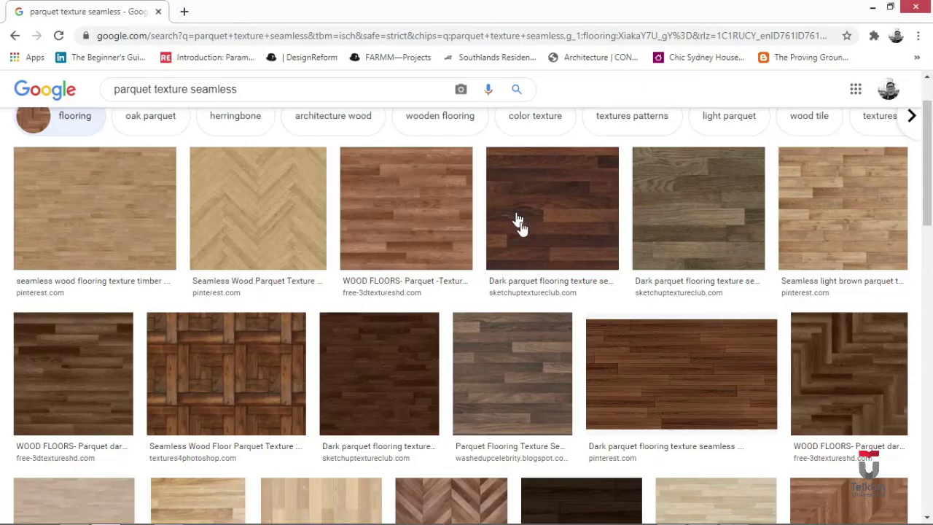
click(658, 356)
right_click(694, 268)
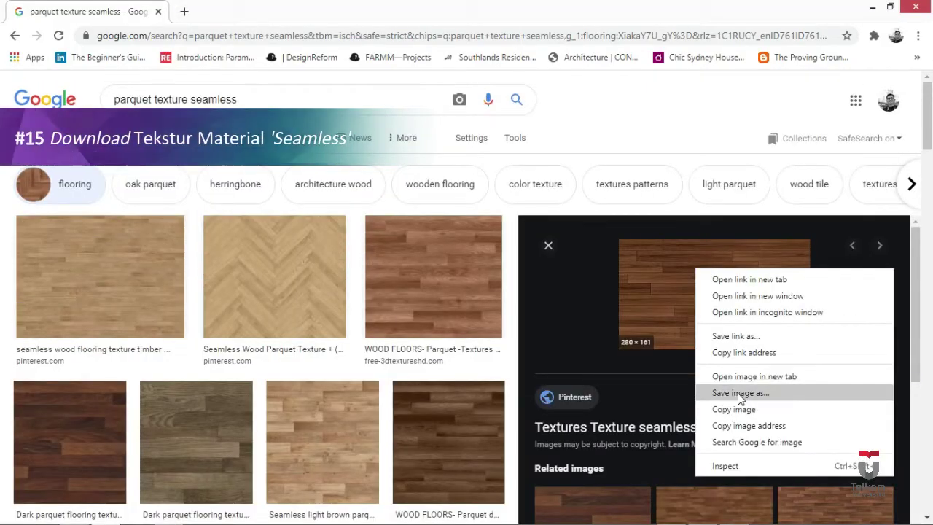
click(740, 393)
double_click(208, 191)
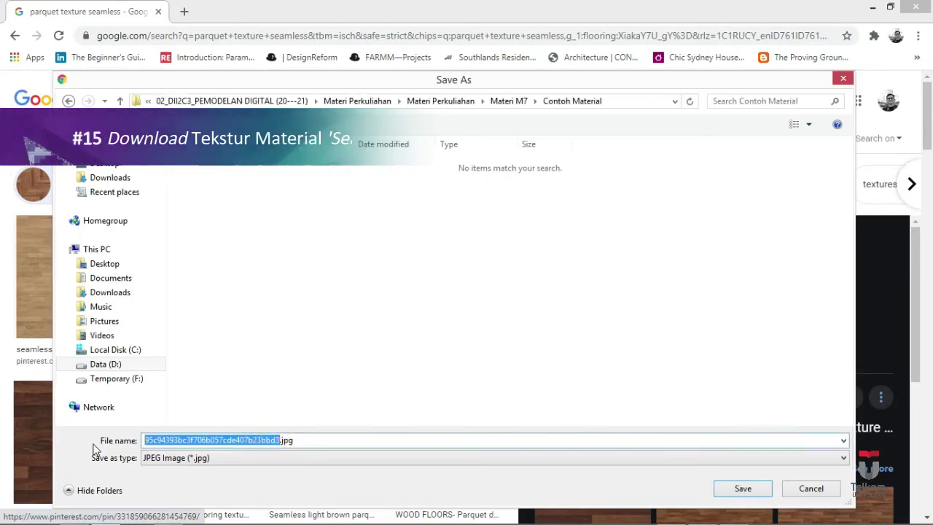
text(Flooring Seamless)
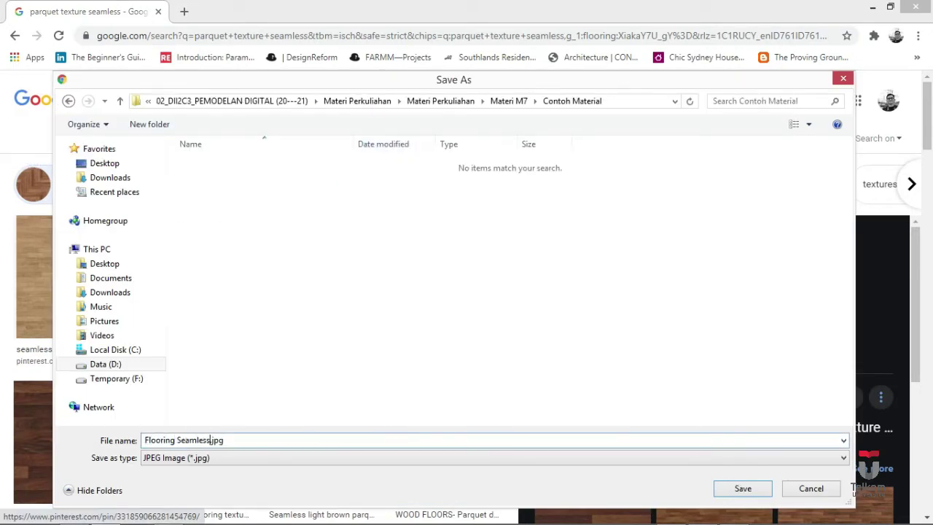
click(740, 489)
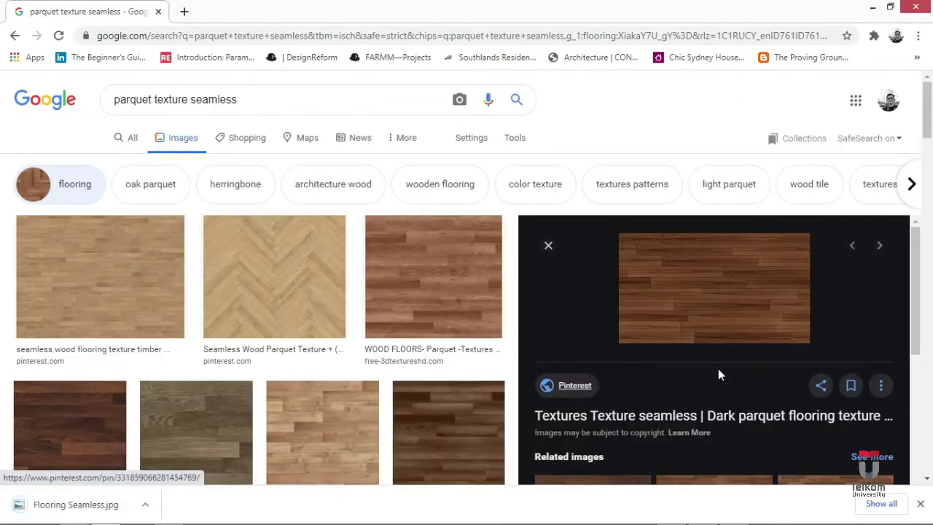
Replace the image search terms and search for "timber deck seamless".
click(258, 100)
drag(258, 100, 109, 102)
drag(191, 100, 86, 99)
text(wood plank)
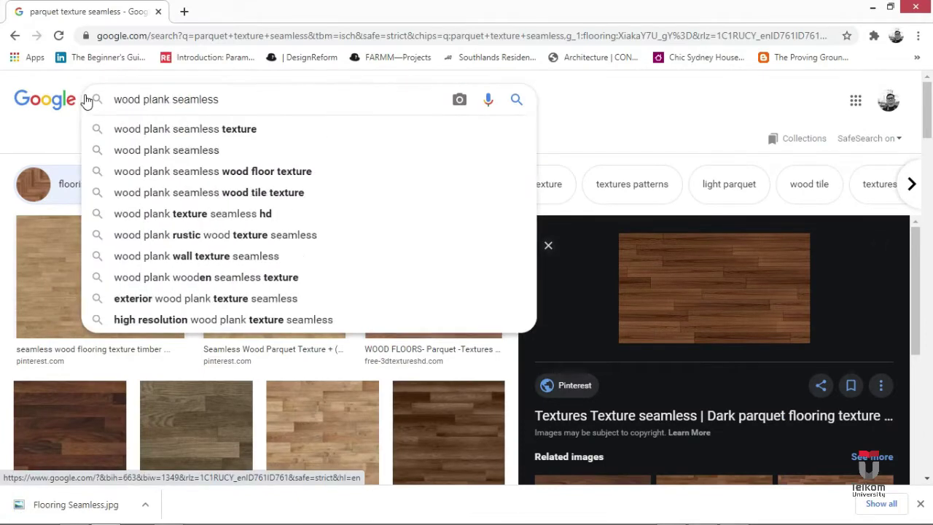
key(BackSpace)
key(BackSpace)
key(BackSpace)
key(BackSpace)
key(BackSpace)
key(BackSpace)
key(BackSpace)
key(BackSpace)
key(BackSpace)
key(BackSpace)
key(BackSpace)
text(timber deck)
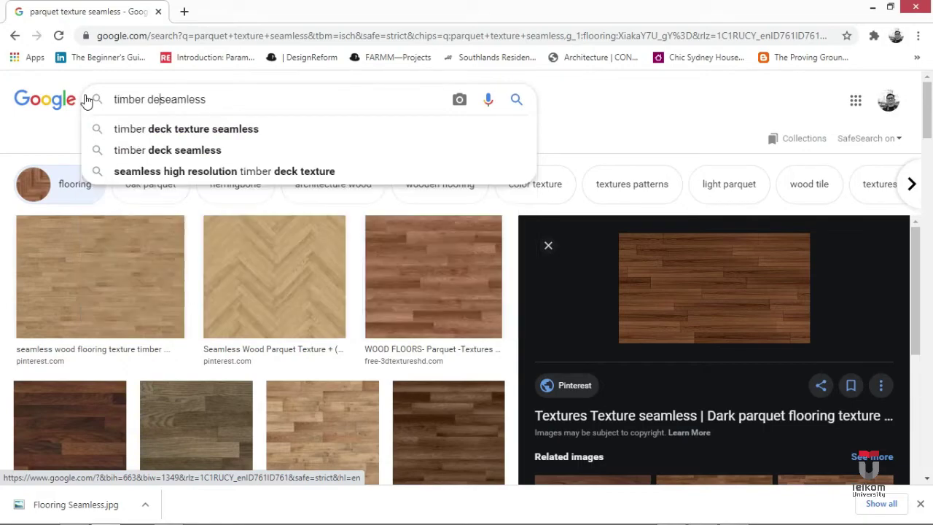
key(Return)
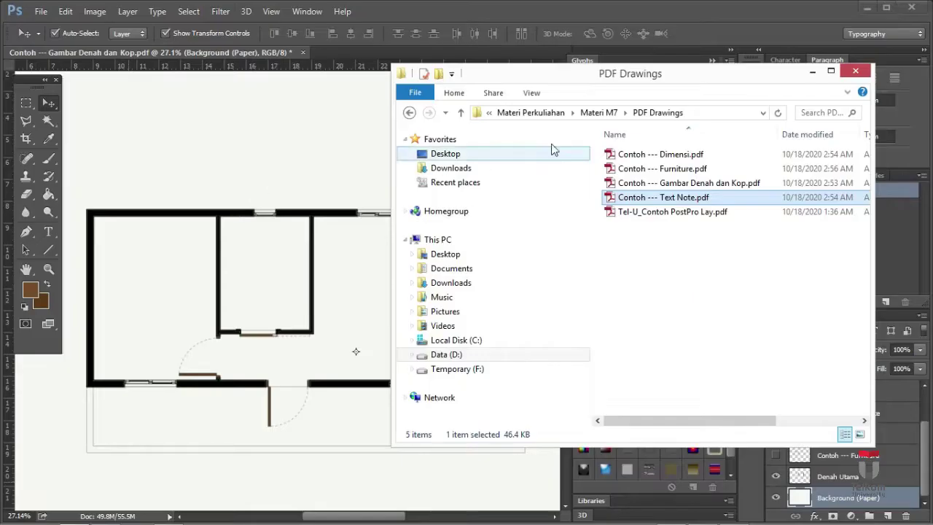
Browse to the Contoh Material folder in File Explorer and open Flooring Seamless.jpg as a separate document in Photoshop.
click(605, 113)
double_click(621, 165)
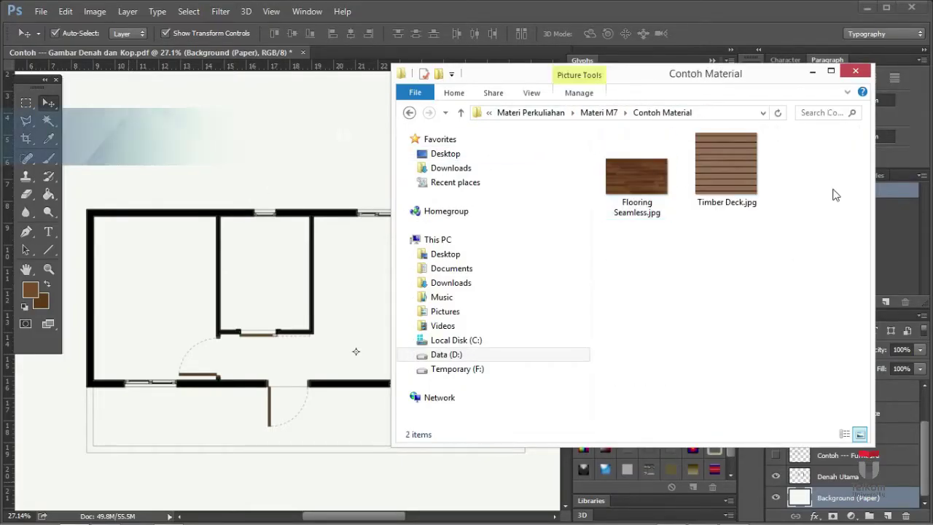
drag(637, 175, 344, 50)
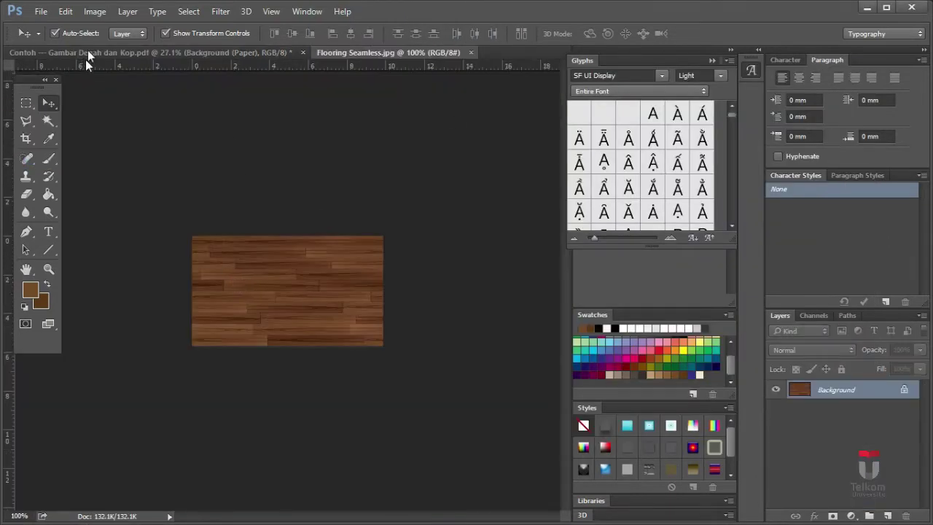
Define a pattern from the parquet image, keeping the name "Flooring Seamless.jpg".
click(40, 11)
mouse_move(66, 11)
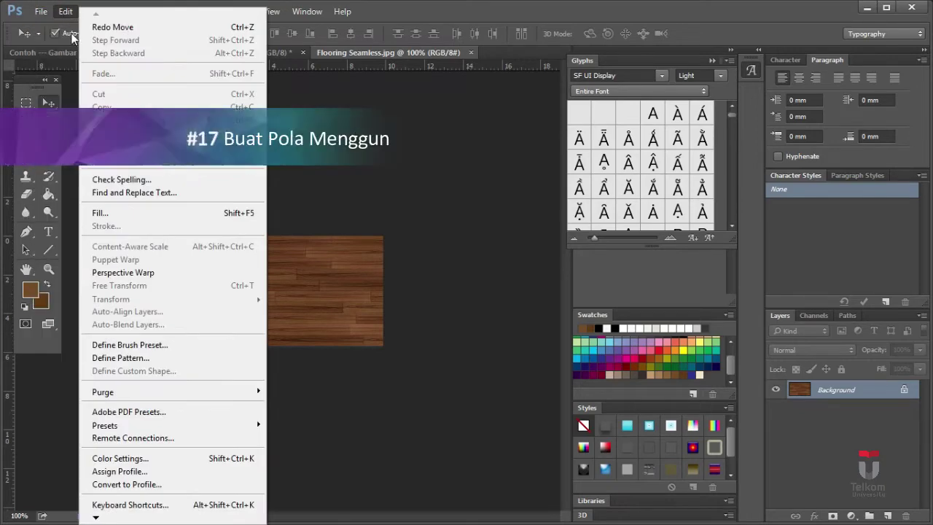
click(134, 357)
click(451, 184)
click(612, 175)
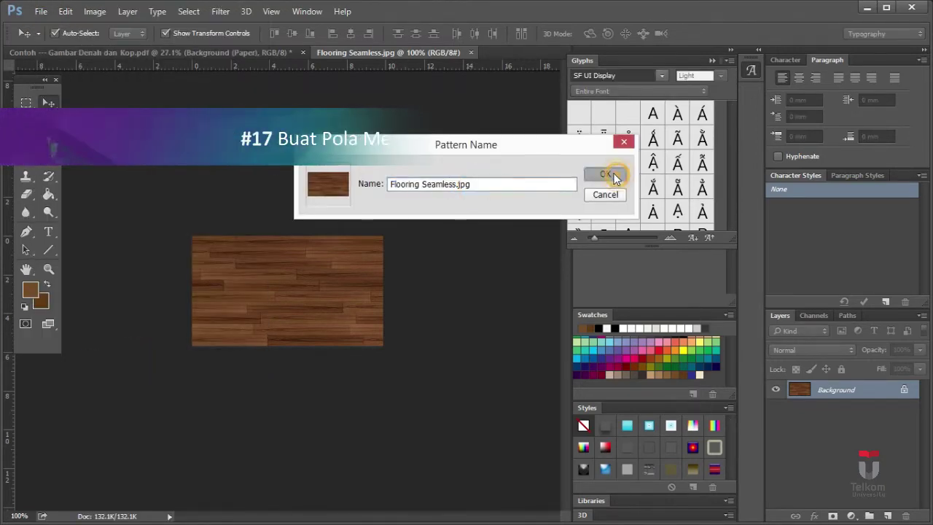
Return to the floor plan document and select the interior floor area on the Denah Utama layer with the Magic Wand.
click(270, 49)
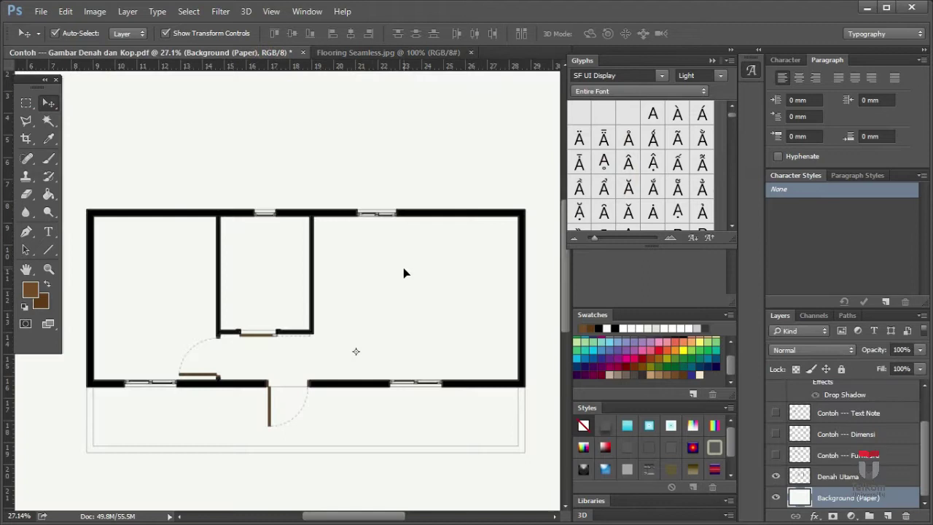
click(356, 351)
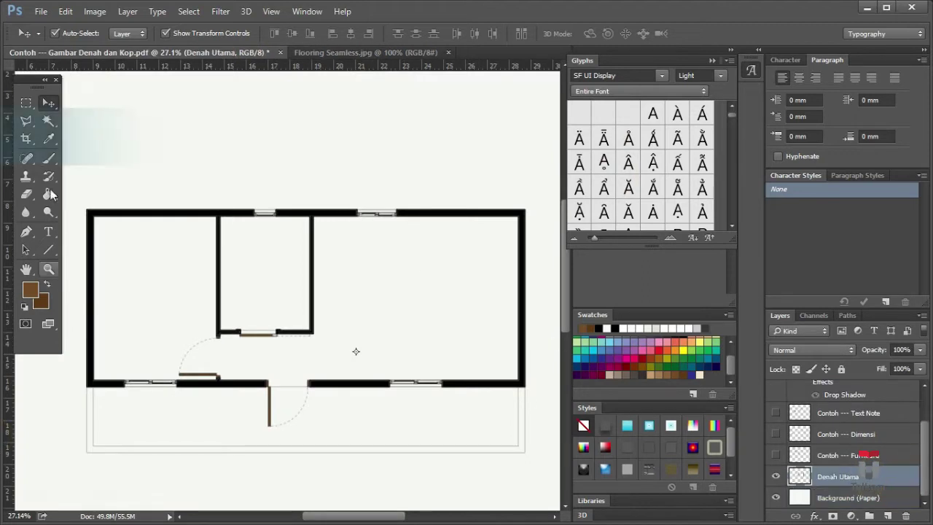
key(w)
click(314, 259)
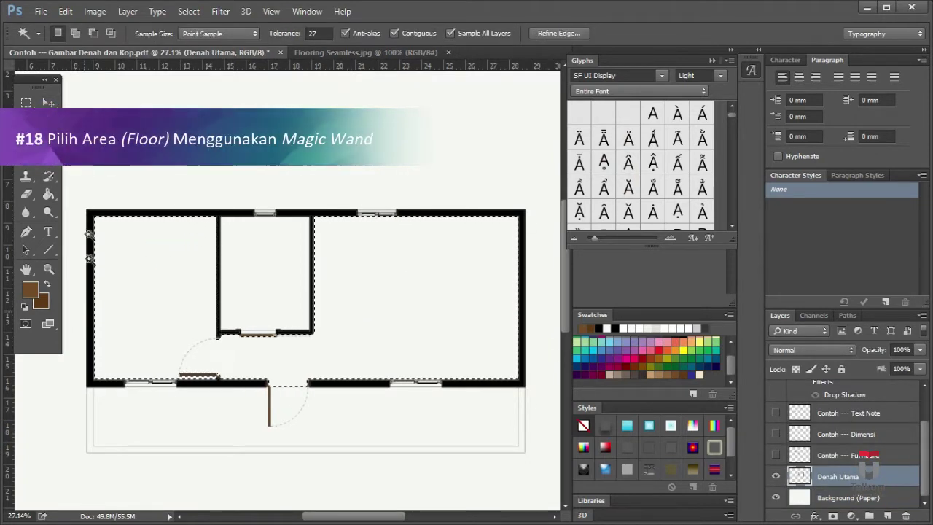
key(v)
Add a new layer above Pintu at the front of the layer order and name it "Flooring (Dalam)".
click(885, 514)
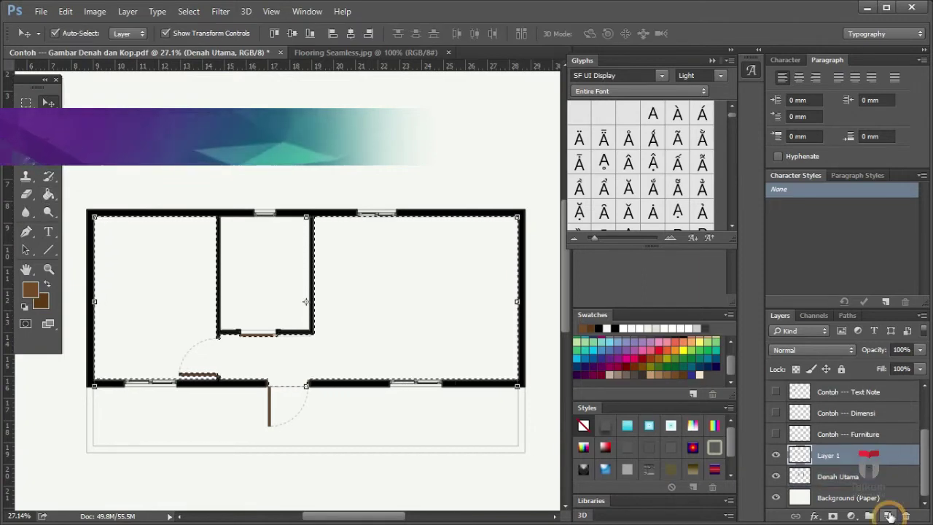
scroll(845, 437, up, 3)
double_click(827, 392)
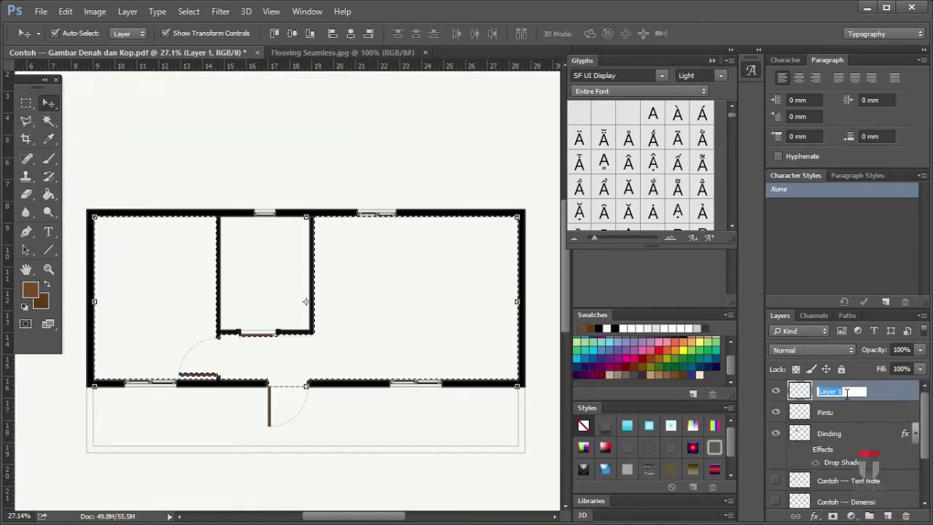
text(Flooring (Dalam))
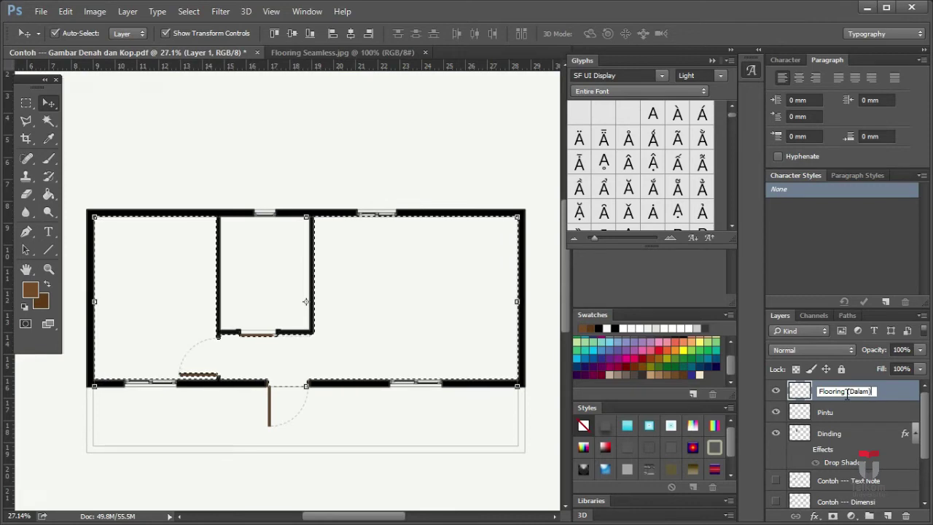
click(867, 433)
click(878, 394)
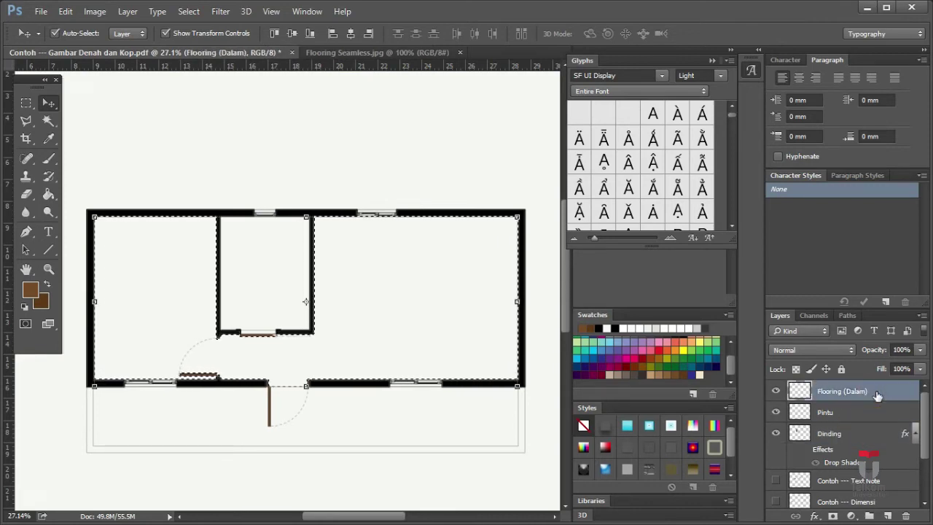
Apply a Pattern Overlay to the Flooring (Dalam) layer using the dark parquet pattern defined from Flooring Seamless.jpg.
double_click(886, 393)
click(385, 267)
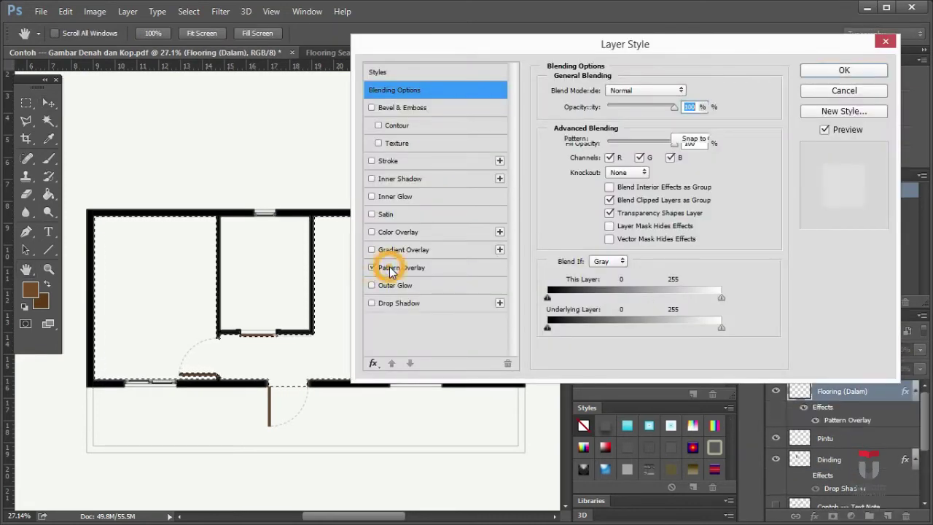
click(639, 138)
scroll(631, 228, down, 1)
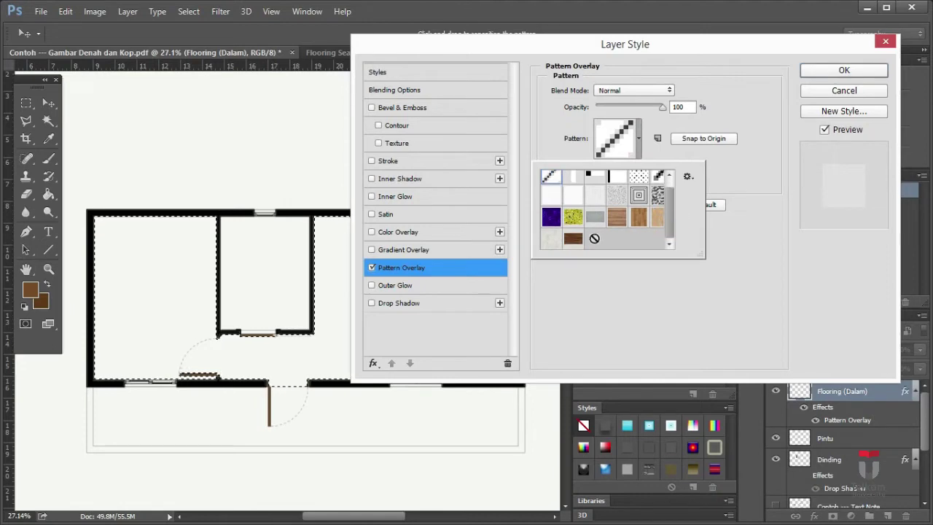
click(572, 239)
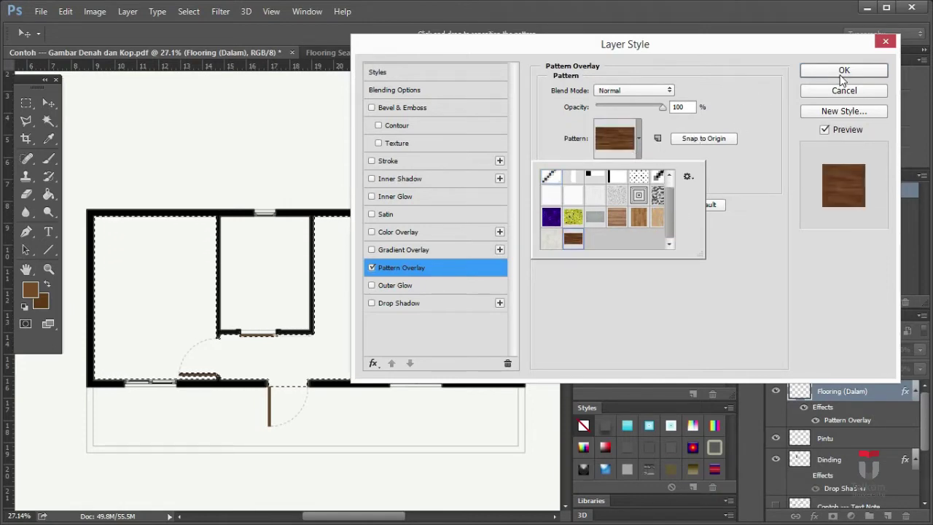
click(843, 70)
Fill the selected interior floor area on the Flooring (Dalam) layer with the Paint Bucket.
click(48, 194)
click(152, 247)
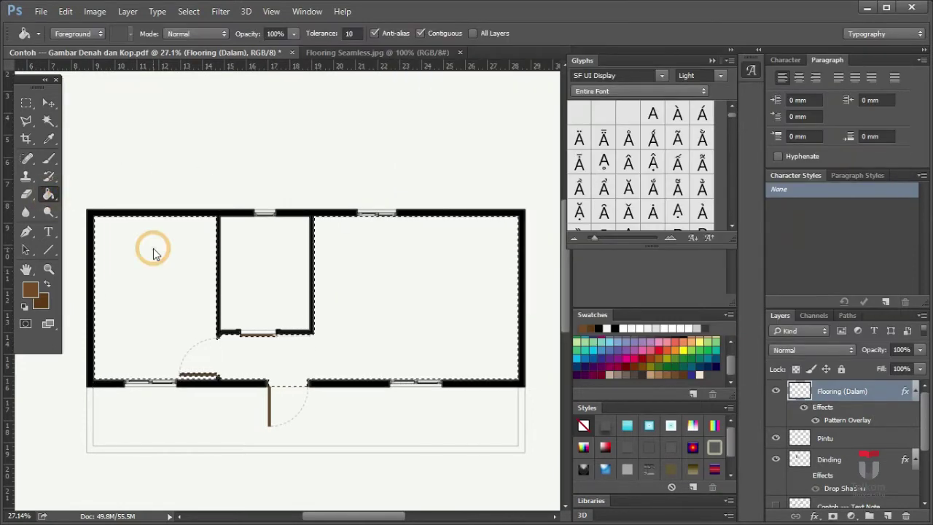
scroll(367, 279, up, 3)
scroll(368, 314, down, 4)
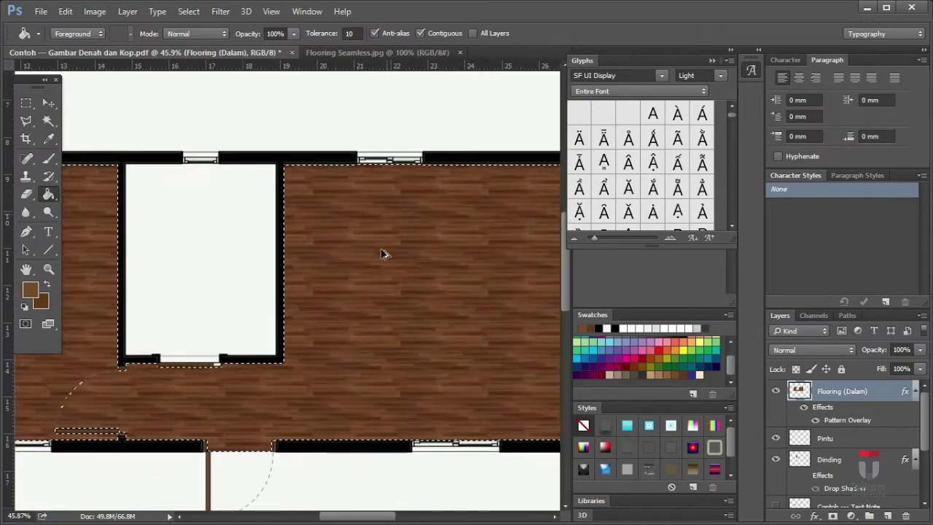
Set the scale of the Flooring (Dalam) Pattern Overlay to 220%.
key(v)
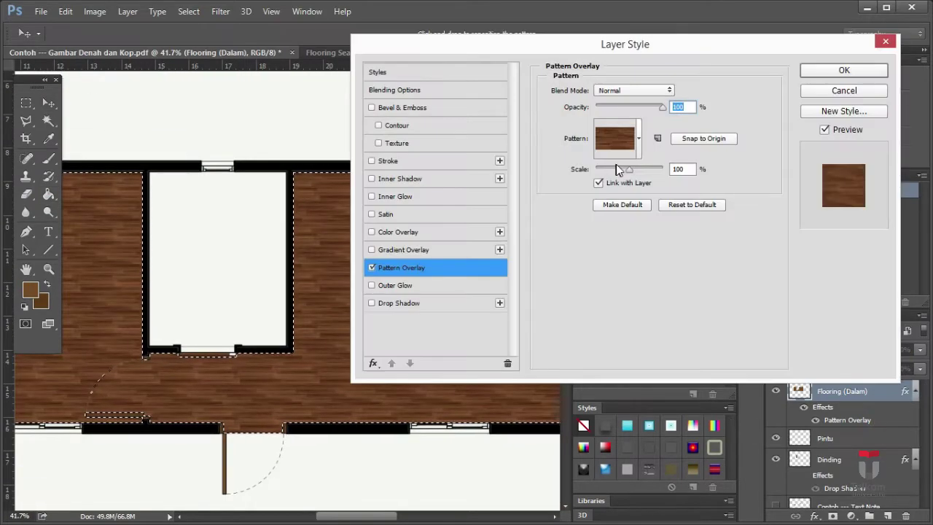
drag(615, 164, 634, 170)
click(682, 169)
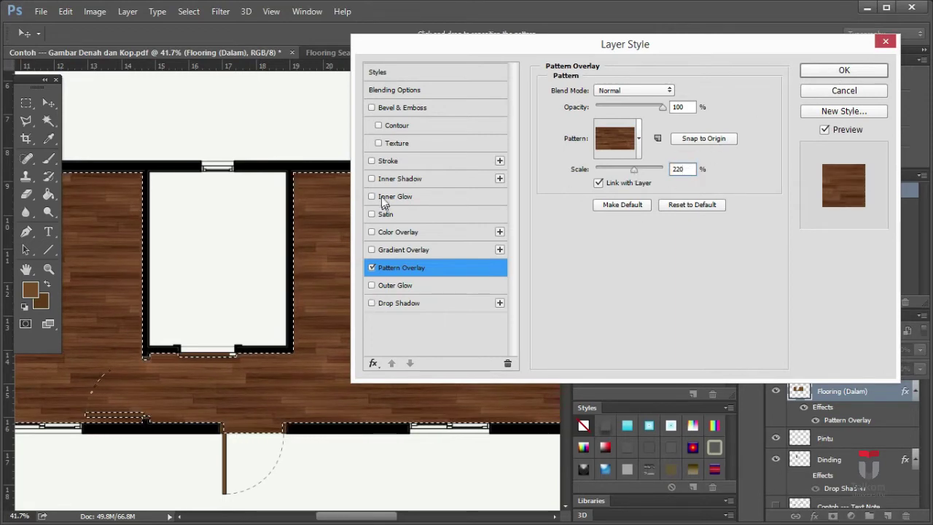
Add an Inner Shadow to the Flooring (Dalam) layer with a 22 px distance, slightly raising its opacity and size.
click(372, 178)
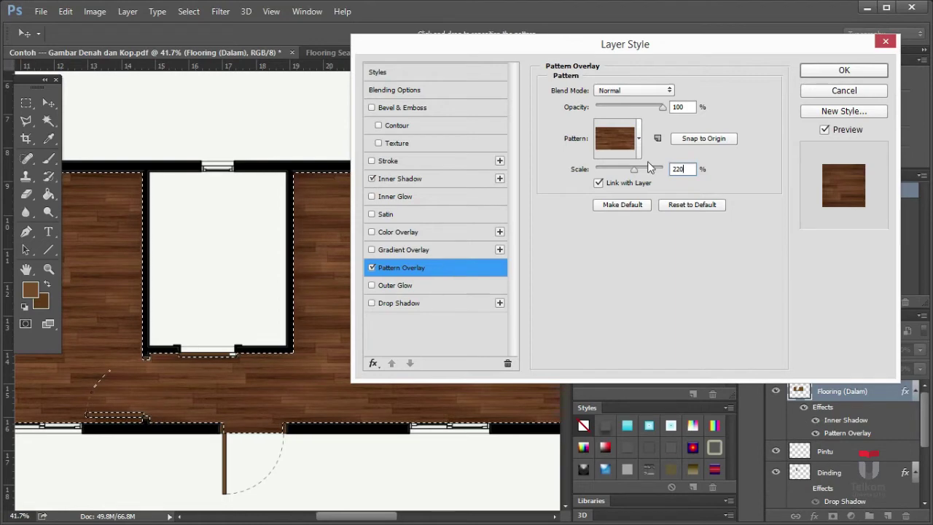
click(432, 178)
drag(627, 186, 596, 183)
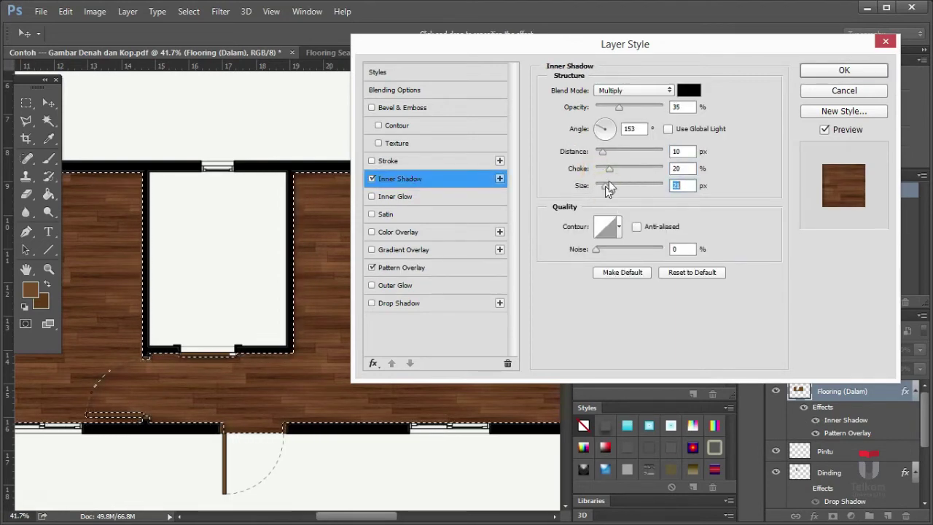
mouse_move(601, 153)
mouse_down()
mouse_move(623, 159)
mouse_move(609, 151)
mouse_up()
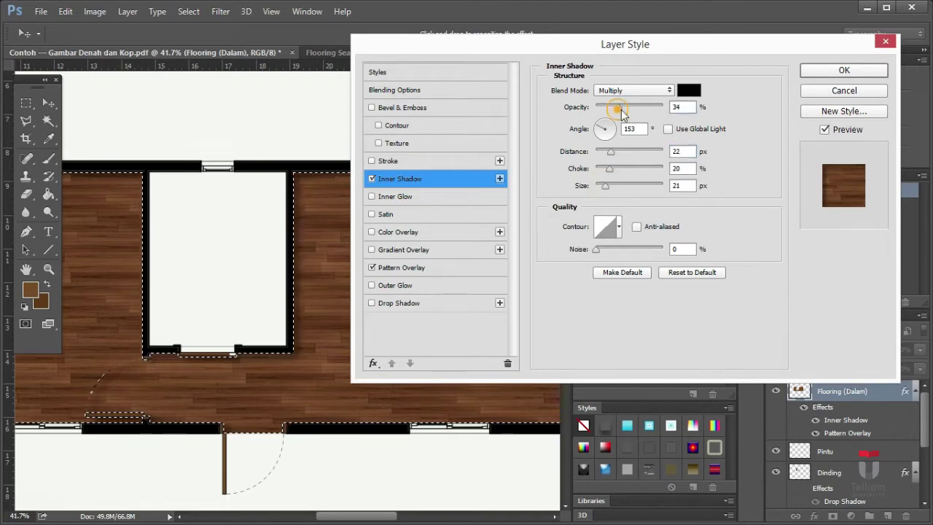
drag(618, 107, 622, 111)
drag(602, 188, 612, 186)
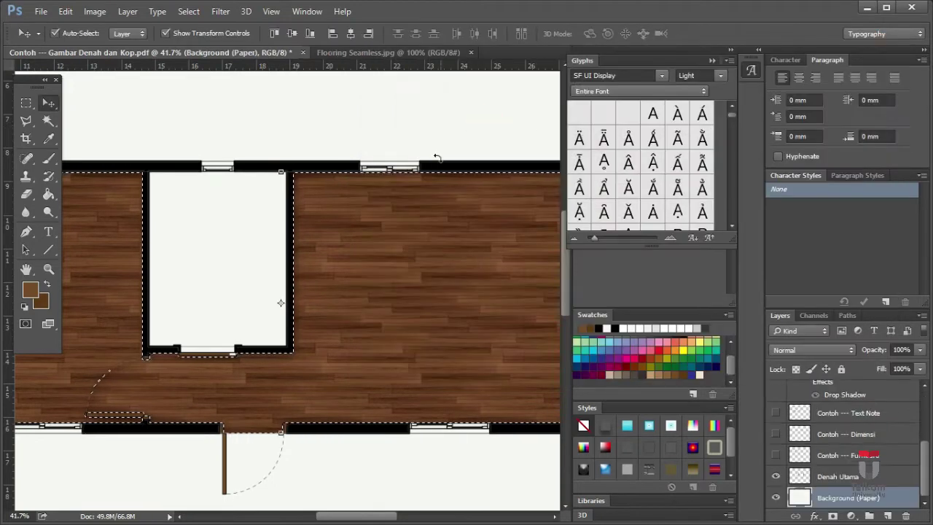
Deselect the interior floor area and collapse the Glyphs panel to uncover the History and Properties panels.
key(ctrl+d)
scroll(323, 389, down, 3)
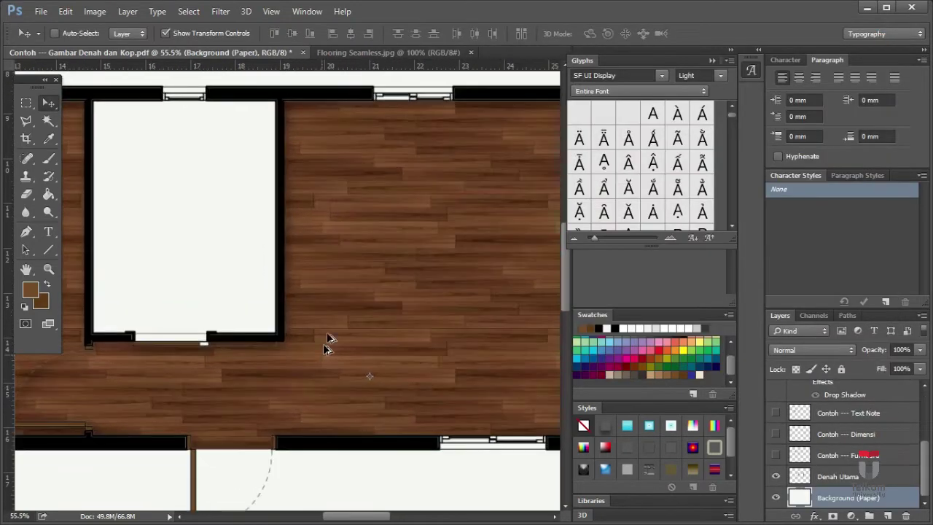
scroll(374, 311, down, 1)
click(711, 61)
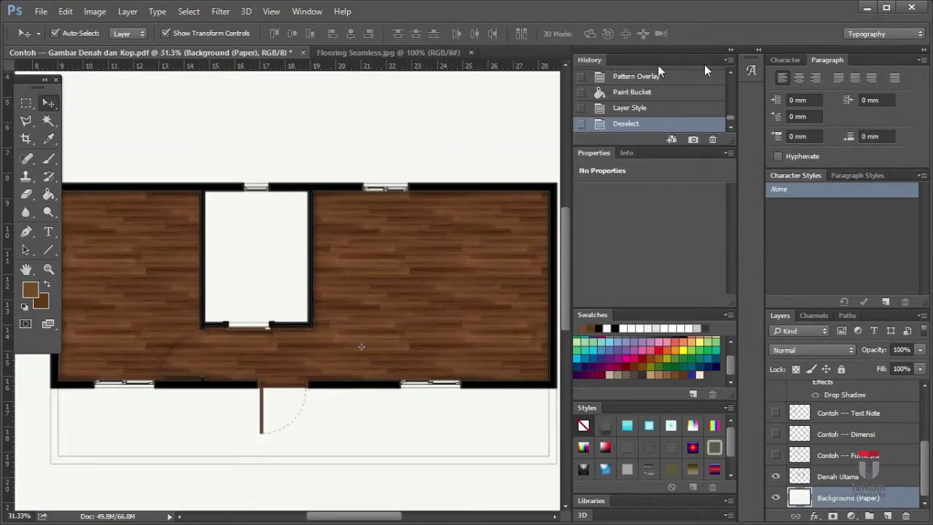
scroll(246, 314, up, 1)
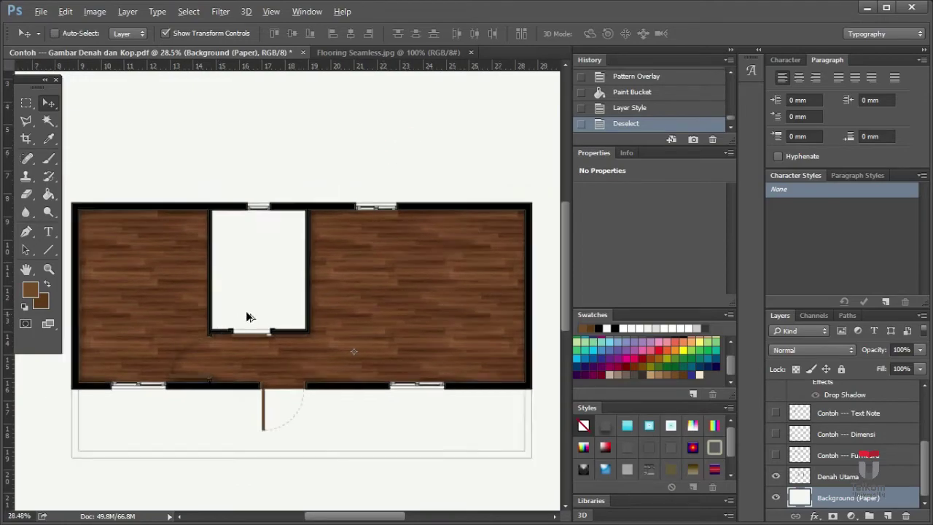
Switch to Chrome and search Google Images for "travertine texture seamless".
key(alt+Tab)
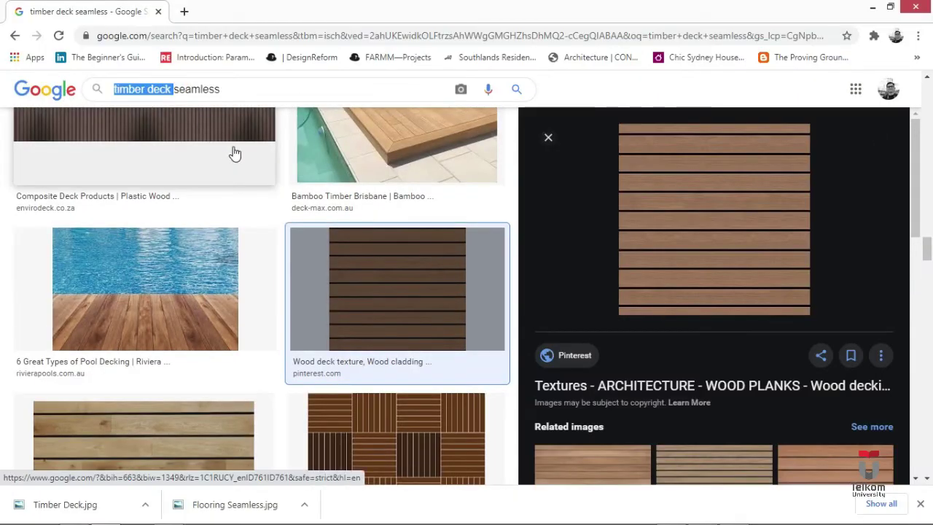
text(tra)
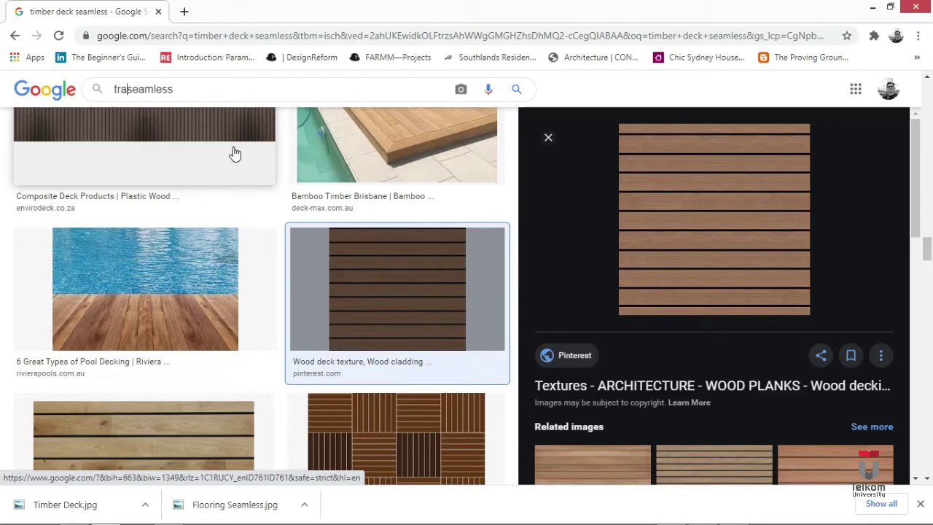
text(vertine texture)
key(Return)
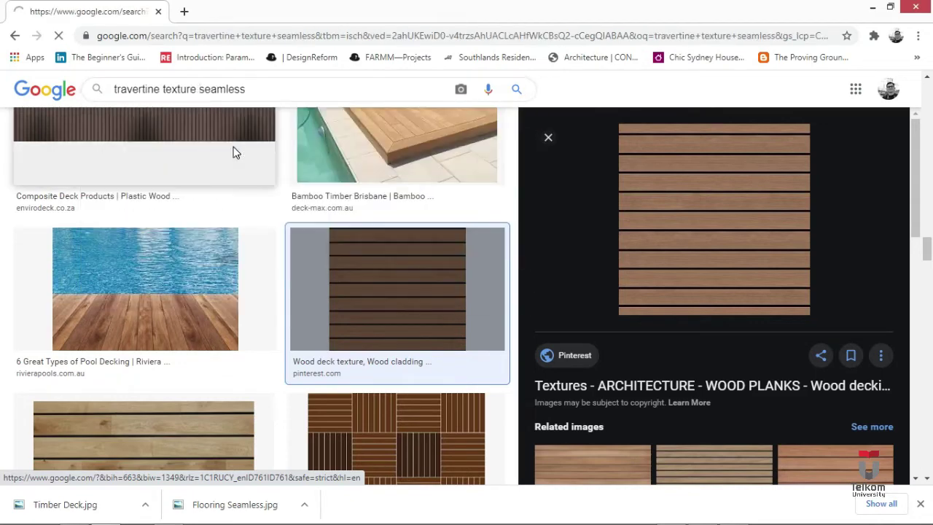
scroll(376, 325, down, 1)
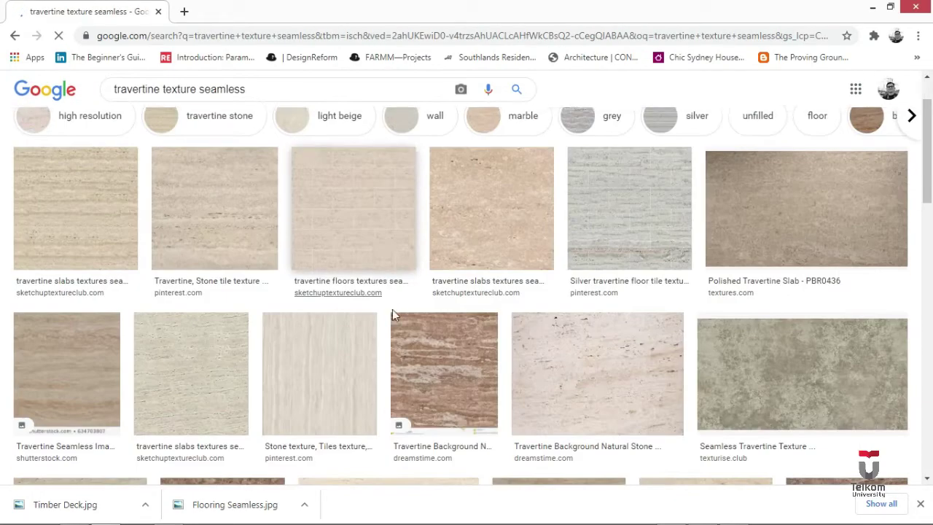
Refine the search to "travertine flooring texture seamless" and save the beige square-tile image as Toilet Flooring.jpg in the Contoh Material folder.
click(384, 242)
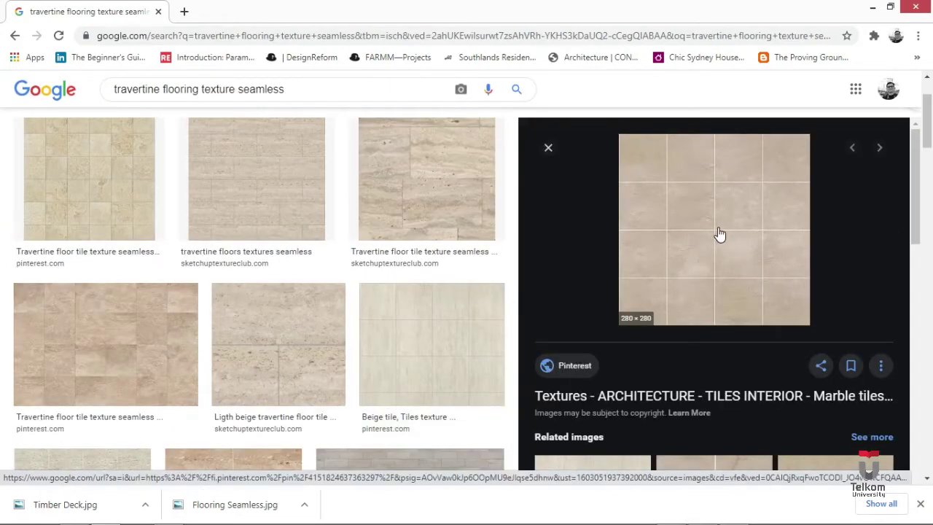
right_click(714, 228)
click(741, 348)
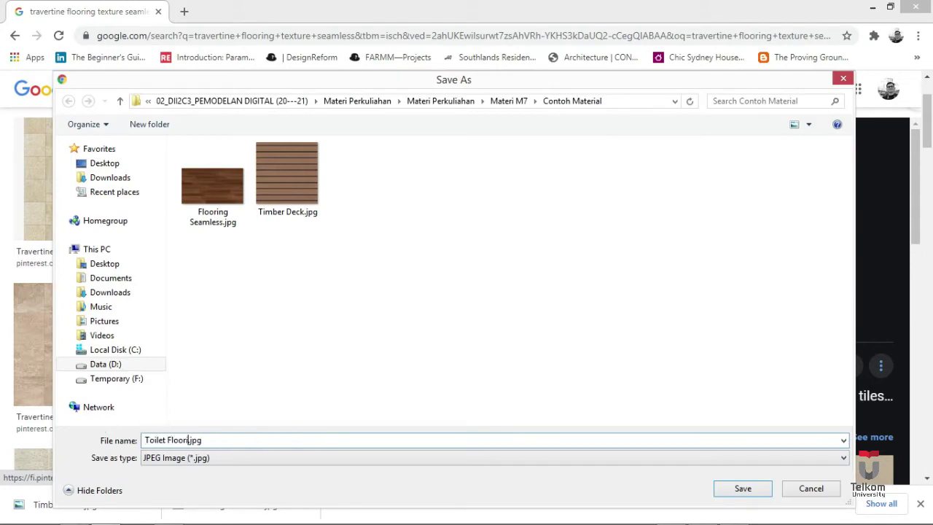
text(ing)
key(Return)
Open Toilet Flooring.jpg from the Contoh Material folder in File Explorer as a separate document in Photoshop.
key(alt+Tab)
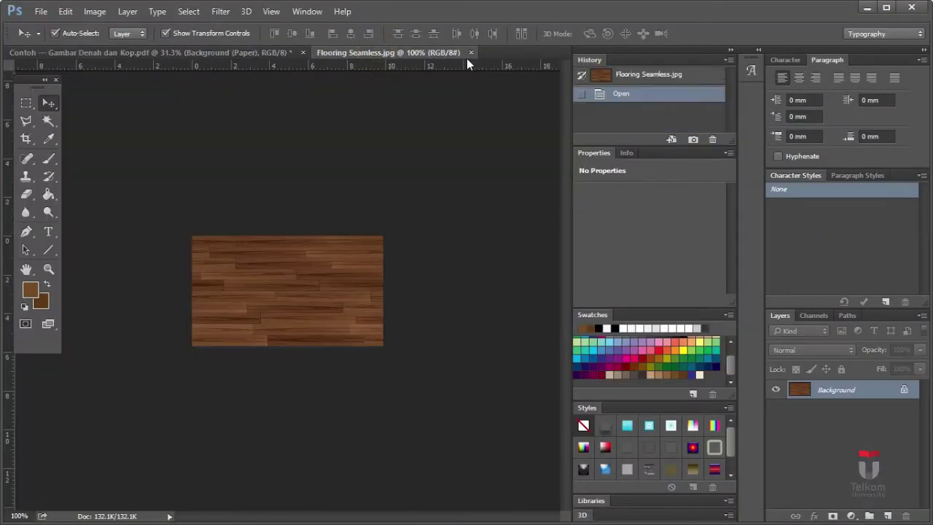
key(alt+Tab)
key(Tab)
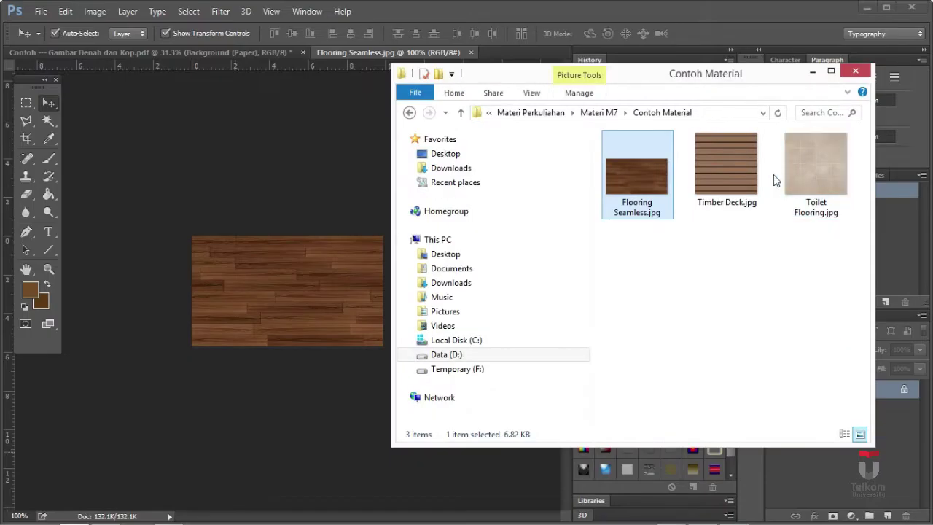
drag(812, 171, 302, 194)
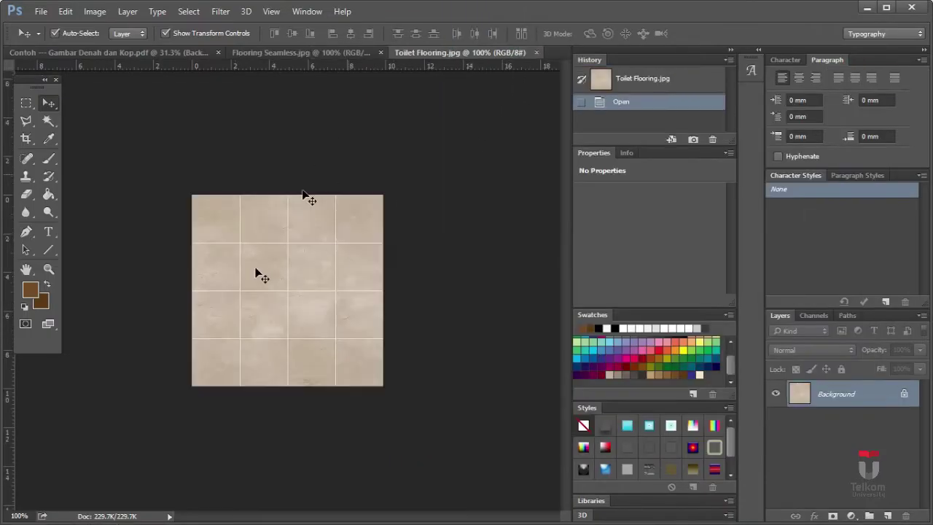
Define a pattern from the beige tile image, keeping the name "Toilet Flooring.jpg".
click(64, 11)
click(94, 358)
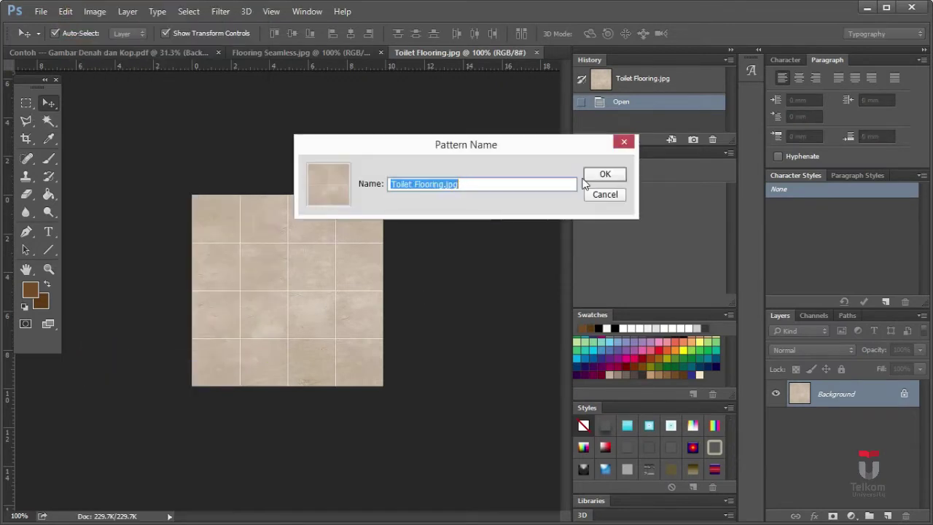
click(600, 172)
Return to the floor plan document, add a new layer and move it above Flooring (Dalam) in the layer order.
key(ctrl+Tab)
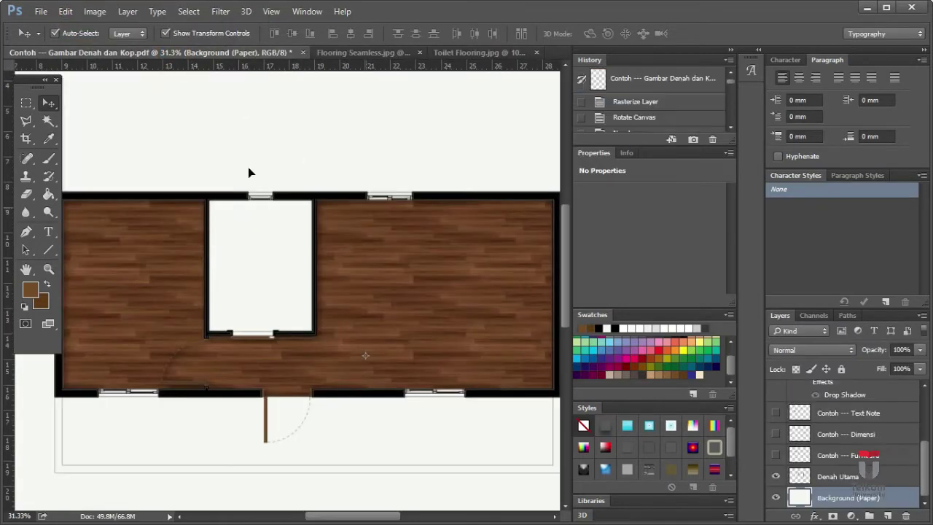
click(886, 516)
scroll(860, 437, up, 3)
drag(867, 392, 864, 398)
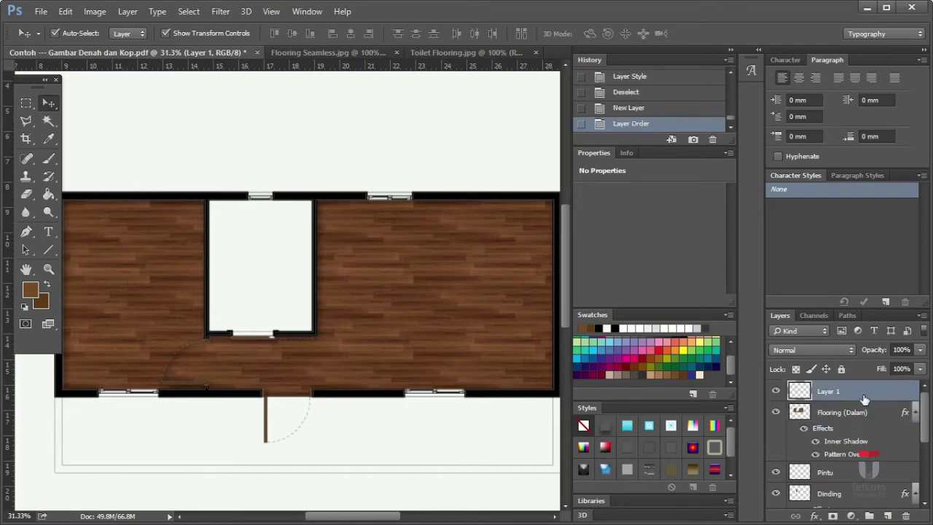
Close the Character Styles panel and enlarge the Layers panel to show more of the layer list.
click(921, 177)
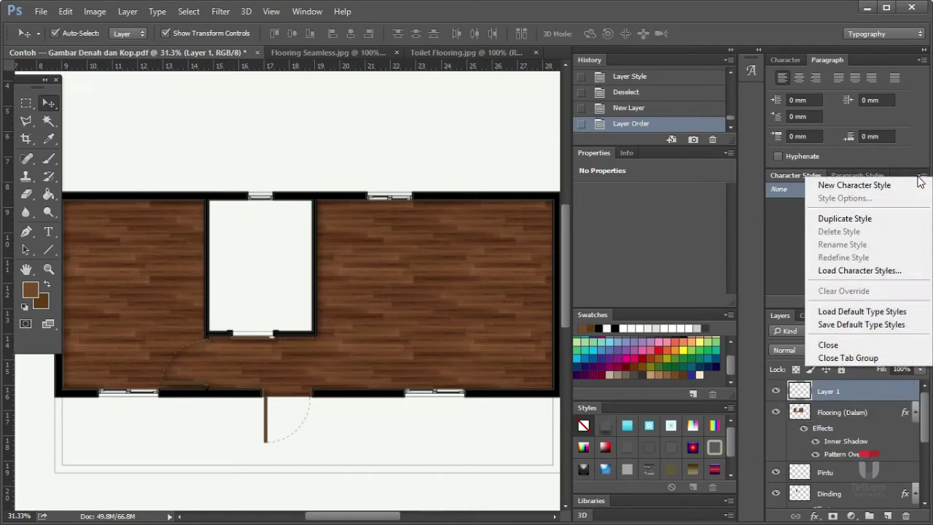
click(827, 344)
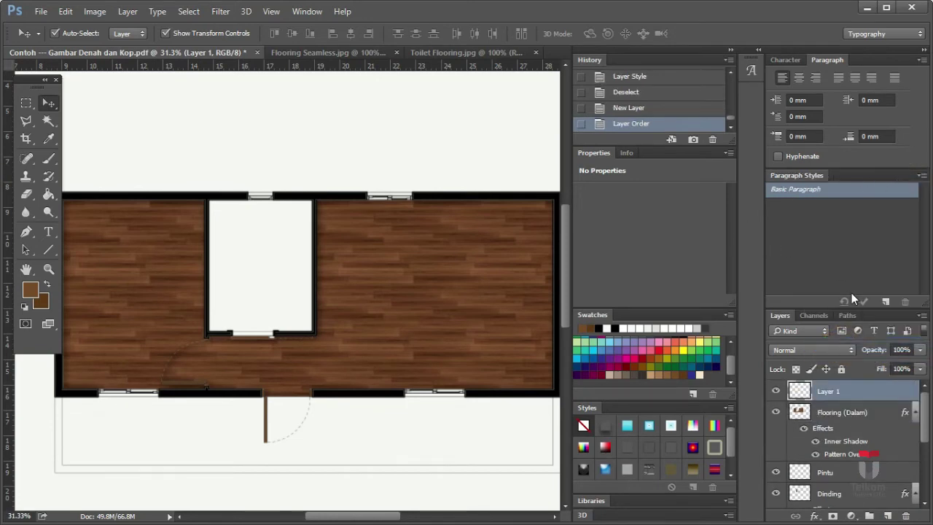
drag(820, 307, 830, 250)
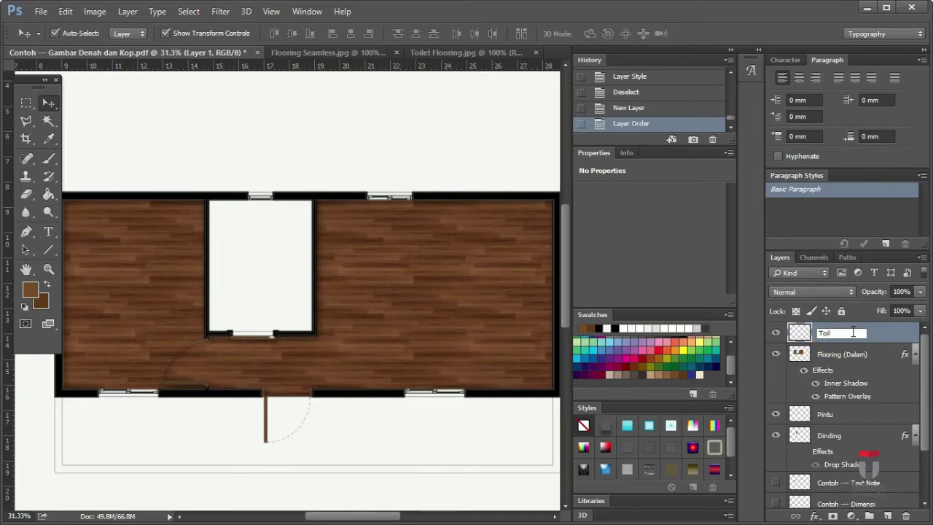
Name the new layer "Toilet Flooring" and give it a Pattern Overlay using the beige Toilet Flooring.jpg tile pattern.
click(875, 354)
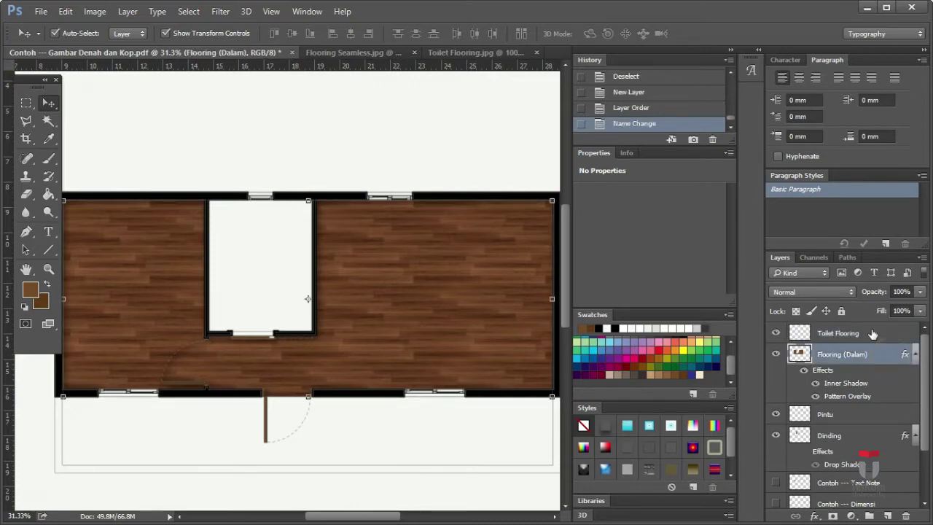
double_click(870, 332)
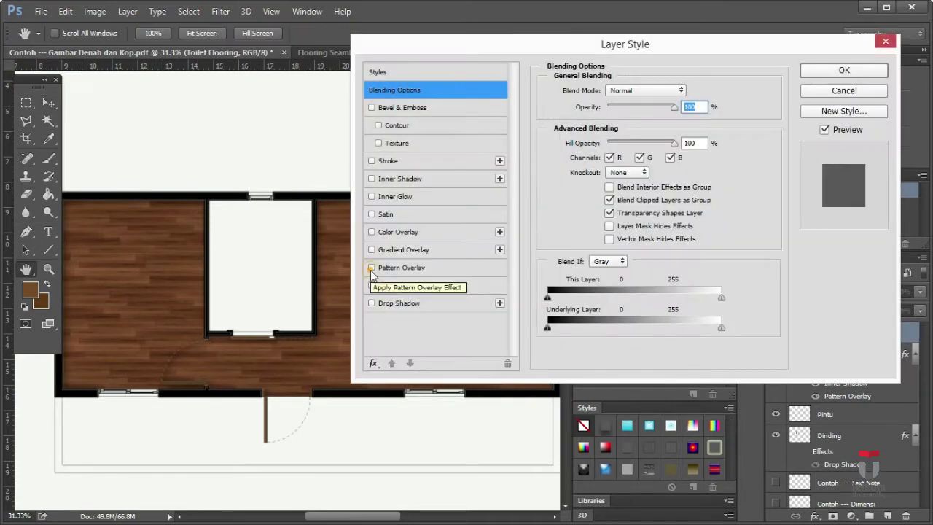
click(371, 269)
click(638, 138)
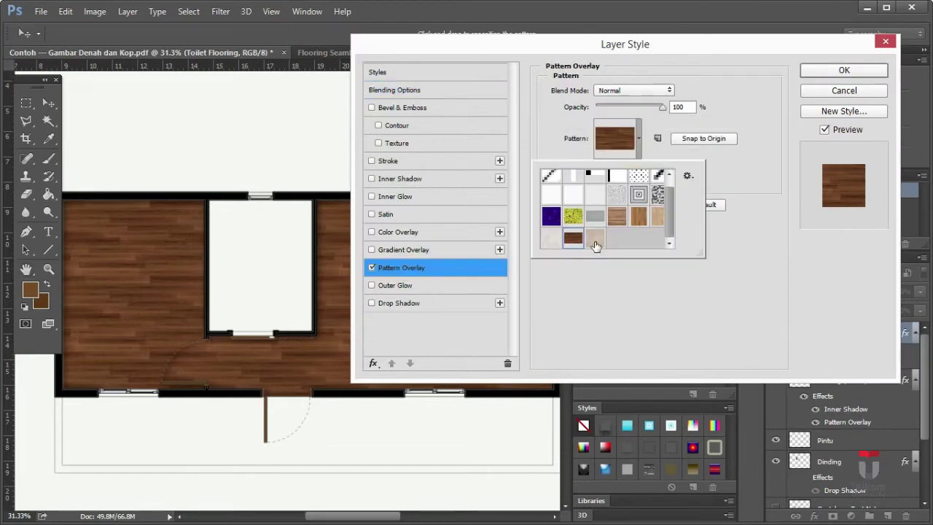
click(595, 241)
key(Return)
Select the toilet room's floor area on the Denah Utama layer with the Magic Wand, and make Toilet Flooring the active layer.
key(g)
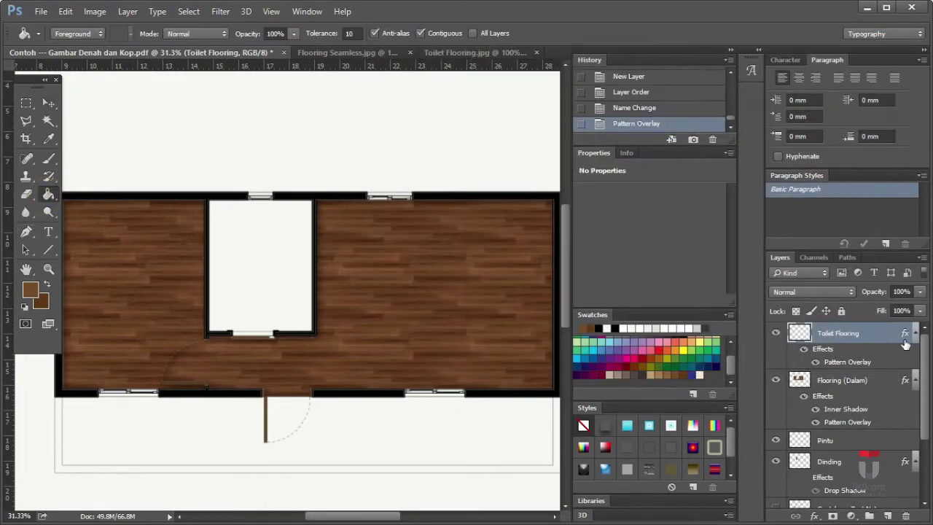
click(49, 121)
ctrl+click(276, 277)
click(277, 277)
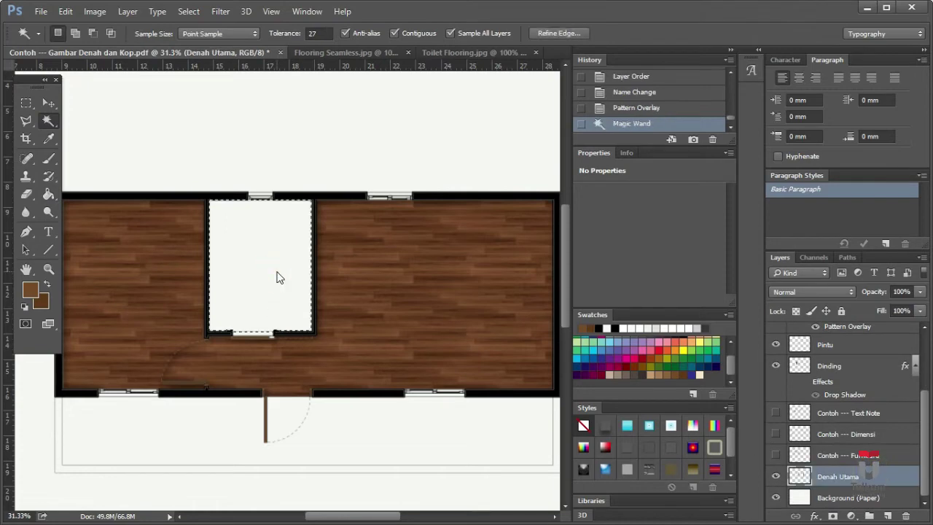
scroll(845, 408, up, 3)
click(838, 333)
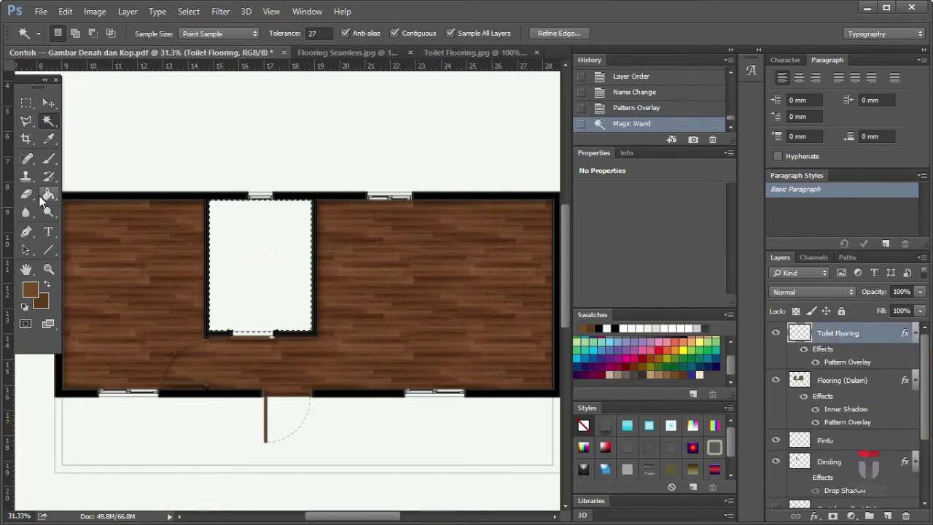
Fill the selected toilet floor on Toilet Flooring, and refine its layer style with a larger tile pattern and an Inner Shadow.
key(g)
click(258, 263)
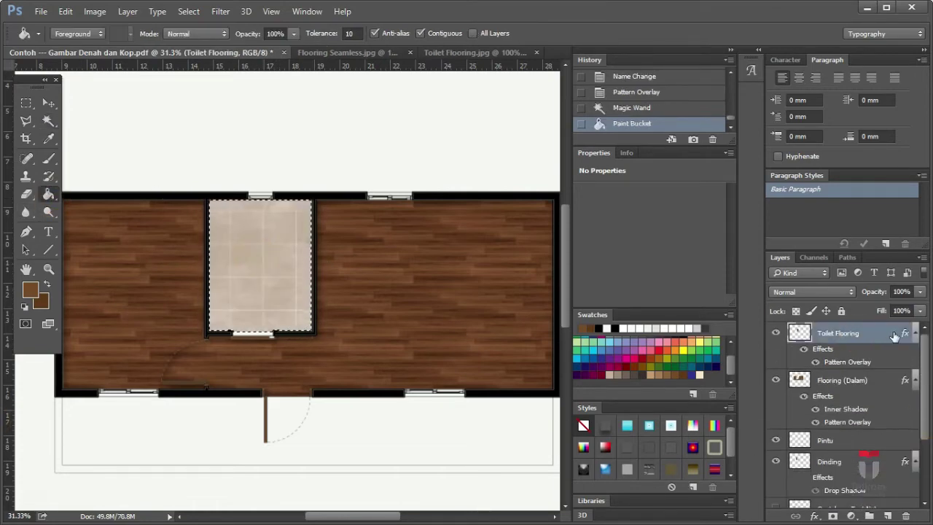
double_click(883, 362)
drag(623, 169, 631, 169)
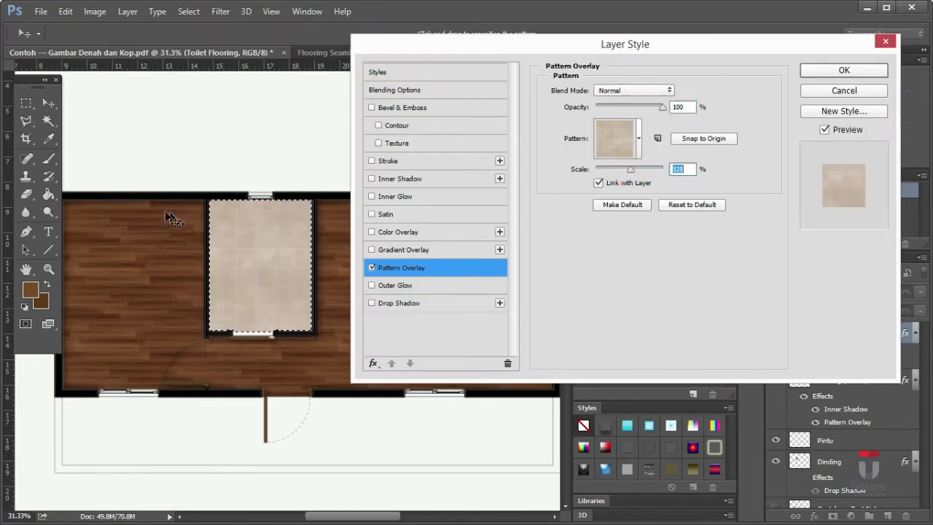
click(416, 181)
click(858, 71)
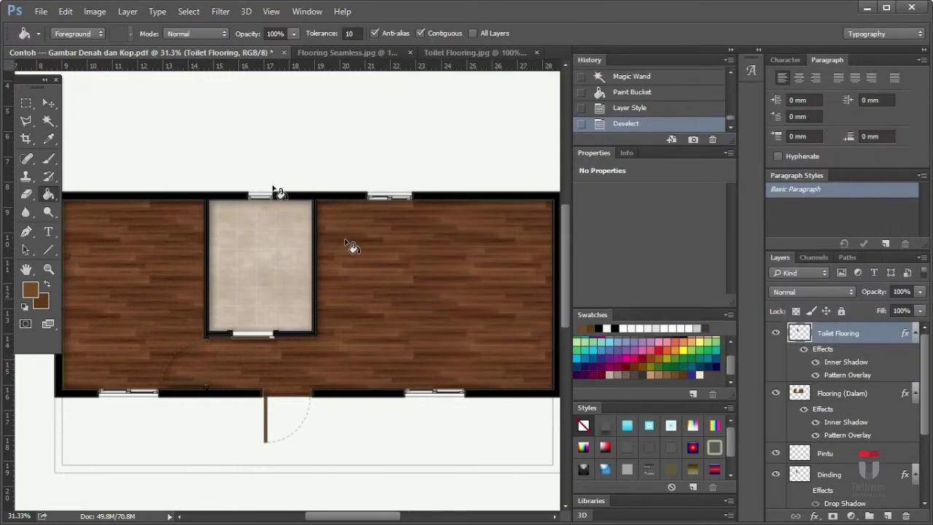
Make Dinding the active layer and select the plan's connected black walls with the Magic Wand.
key(v)
click(264, 132)
scroll(210, 352, up, 5)
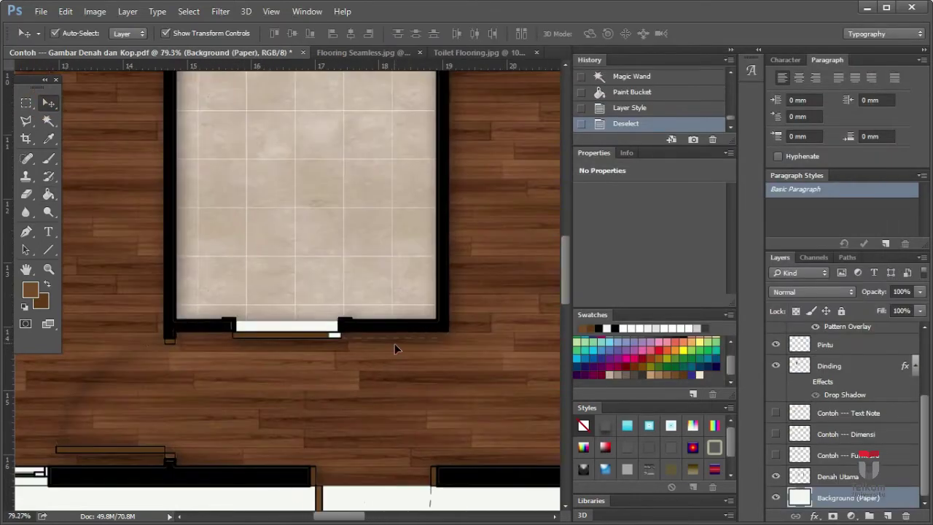
scroll(284, 444, down, 2)
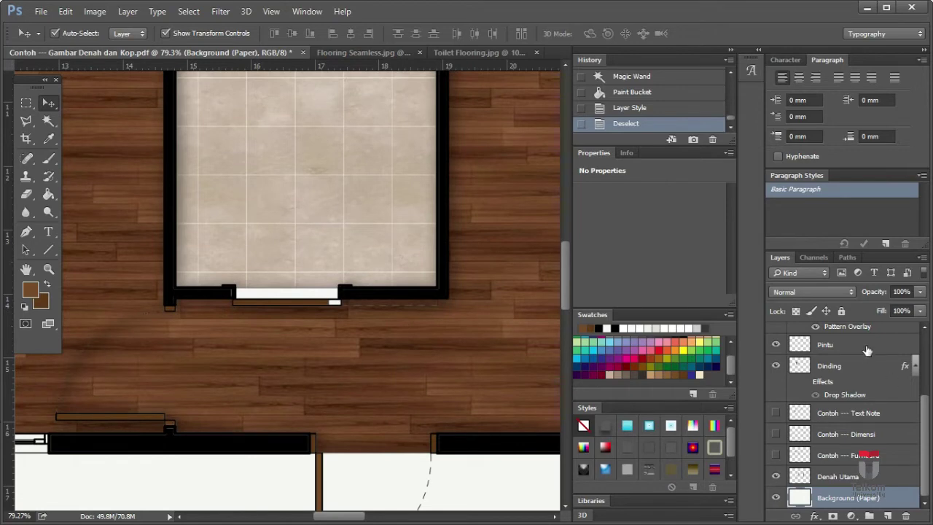
drag(924, 408, 923, 332)
click(871, 472)
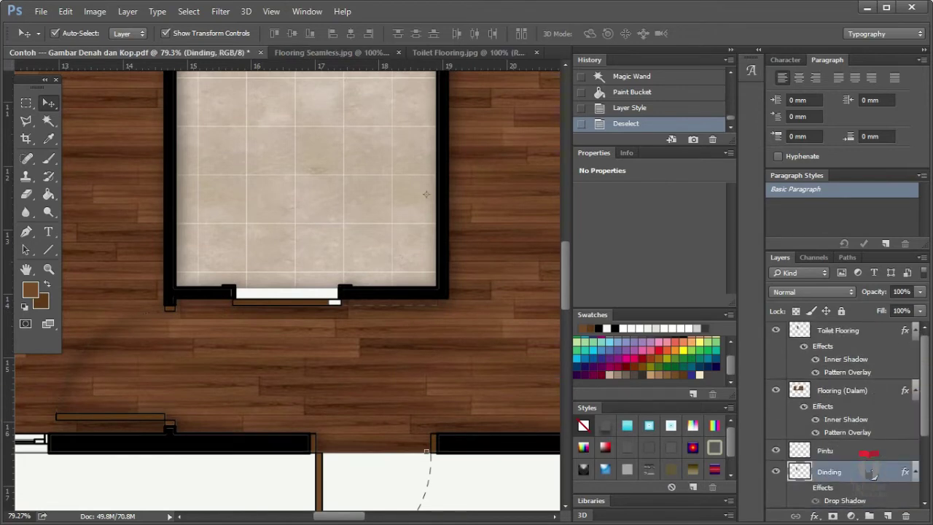
click(48, 122)
click(188, 444)
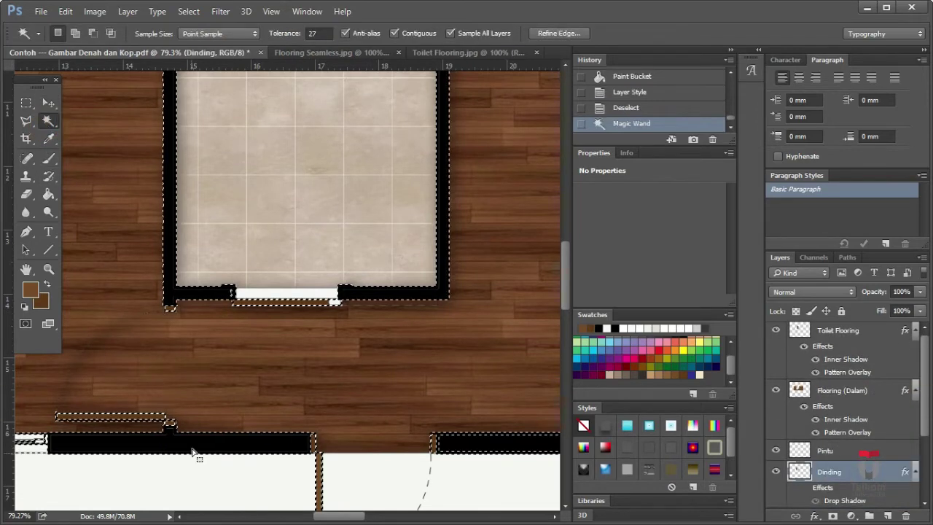
Fill the selected exterior and toilet walls on Dinding with solid black, and clear the selection.
key(g)
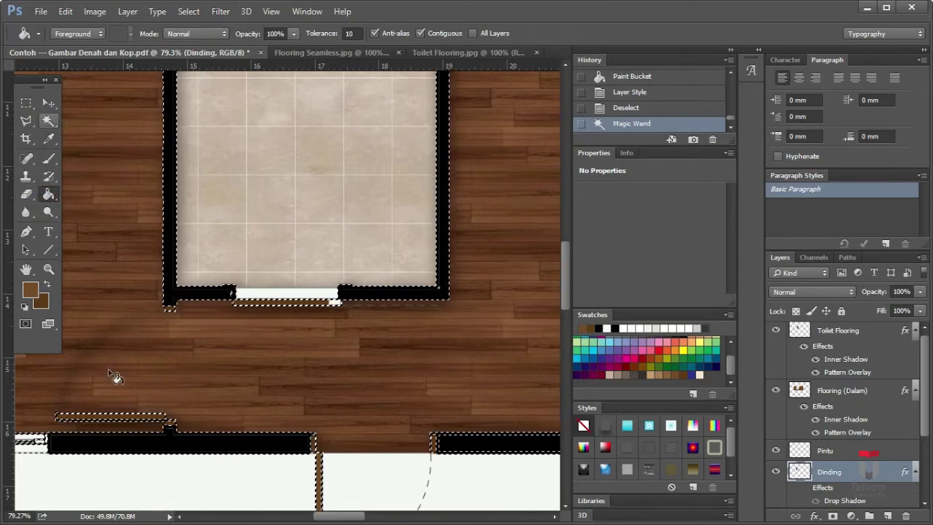
click(161, 446)
key(x)
click(162, 440)
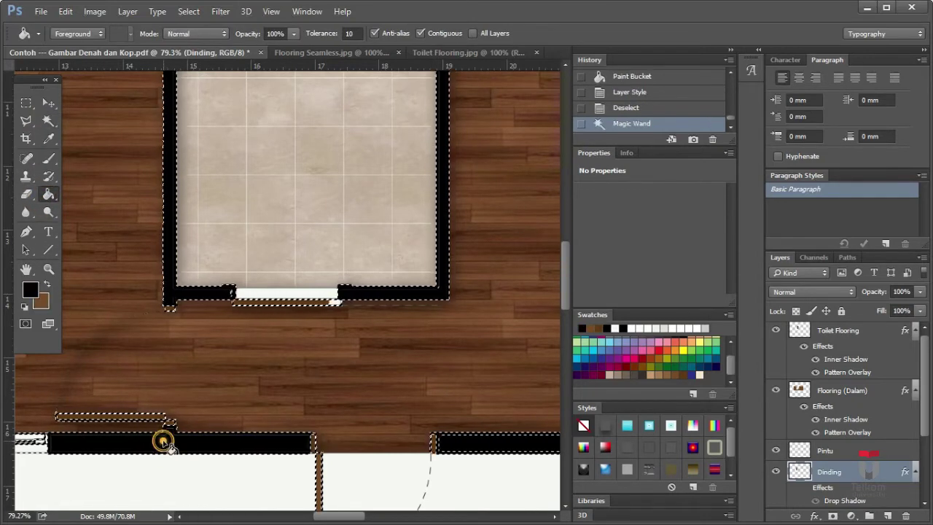
click(164, 442)
click(167, 446)
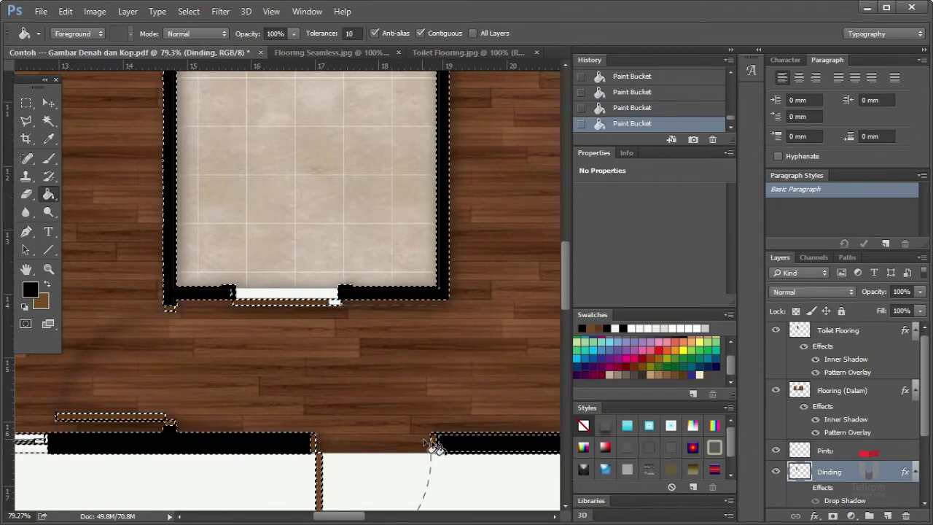
scroll(255, 374, down, 1)
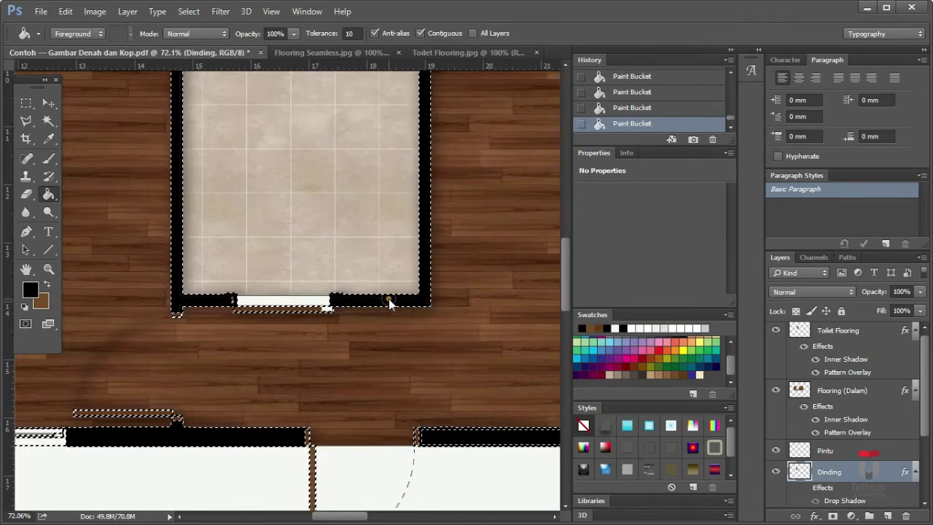
click(211, 300)
scroll(387, 323, down, 3)
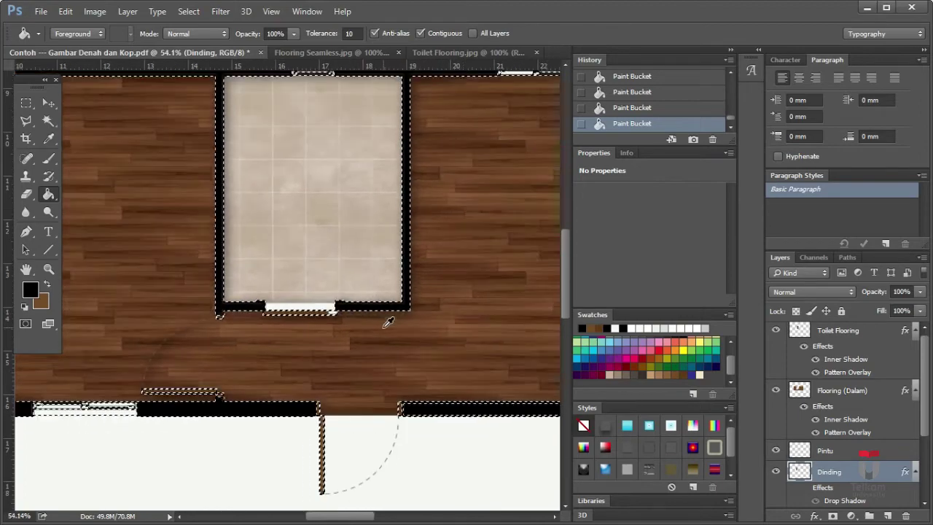
scroll(387, 322, down, 6)
scroll(437, 175, down, 3)
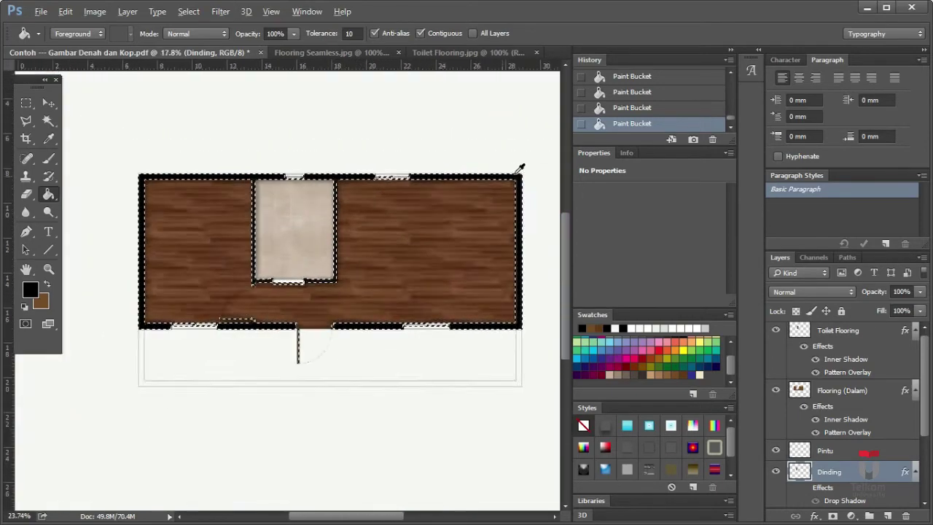
scroll(519, 169, up, 3)
key(ctrl+d)
Switch to the Magic Wand and pick the layer under the toilet's sliding door as the active one.
scroll(296, 240, down, 2)
scroll(219, 146, up, 1)
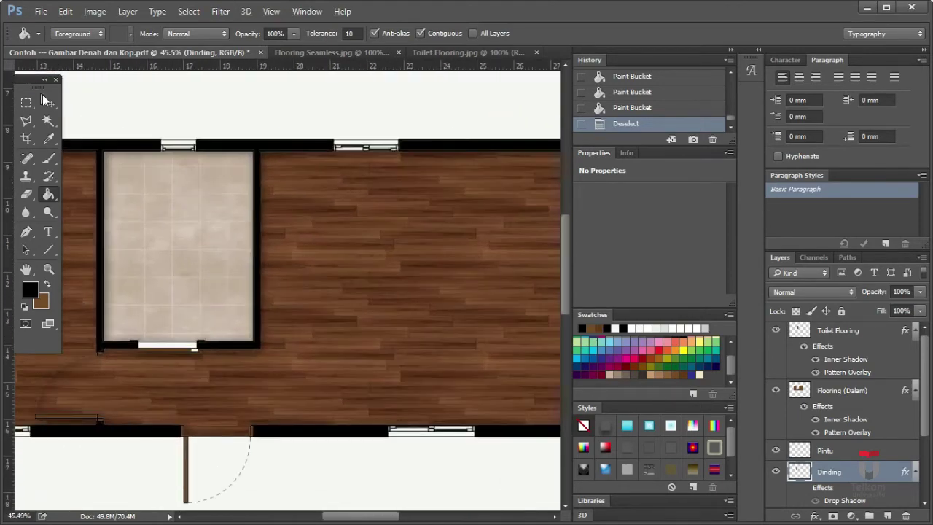
click(45, 102)
scroll(130, 348, up, 2)
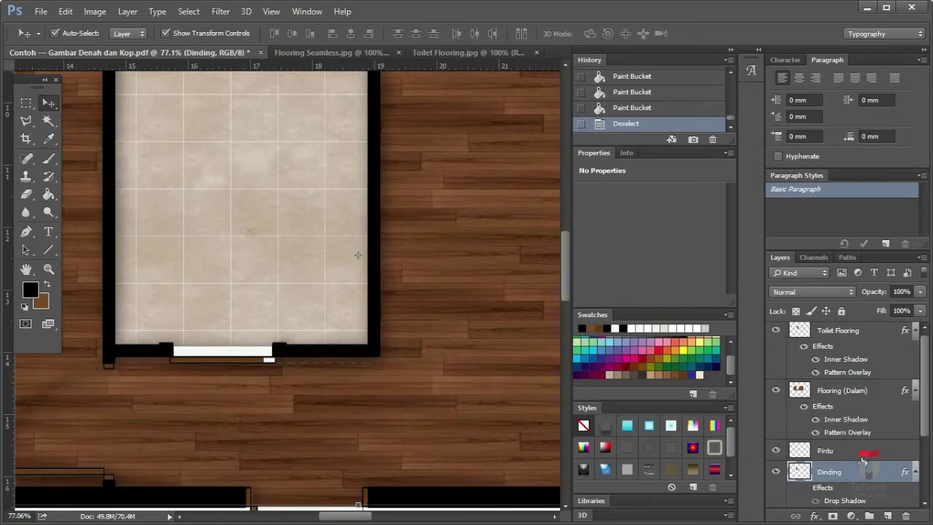
key(w)
ctrl+click(268, 357)
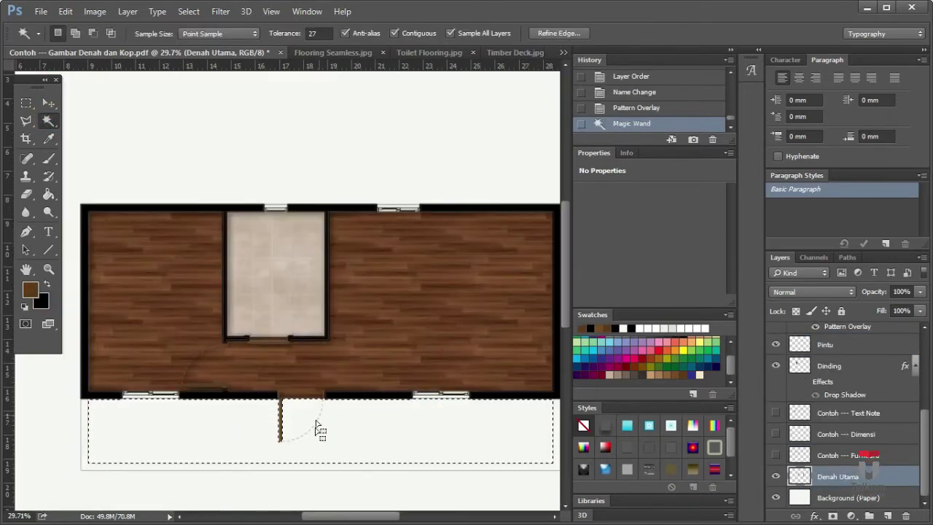
Clear the selection and reselect the terrace floor area below the front wall with the Magic Wand.
key(ctrl+d)
click(429, 421)
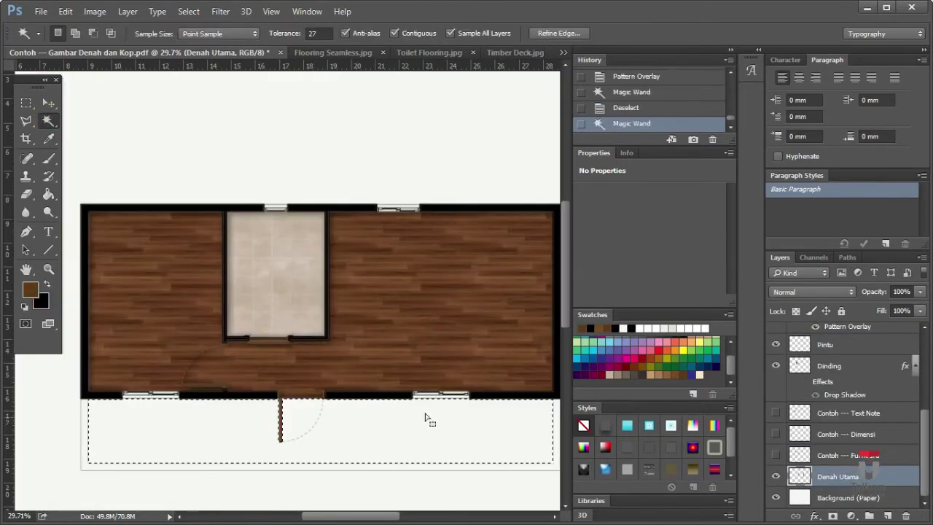
key(ctrl+d)
click(323, 412)
scroll(845, 401, up, 3)
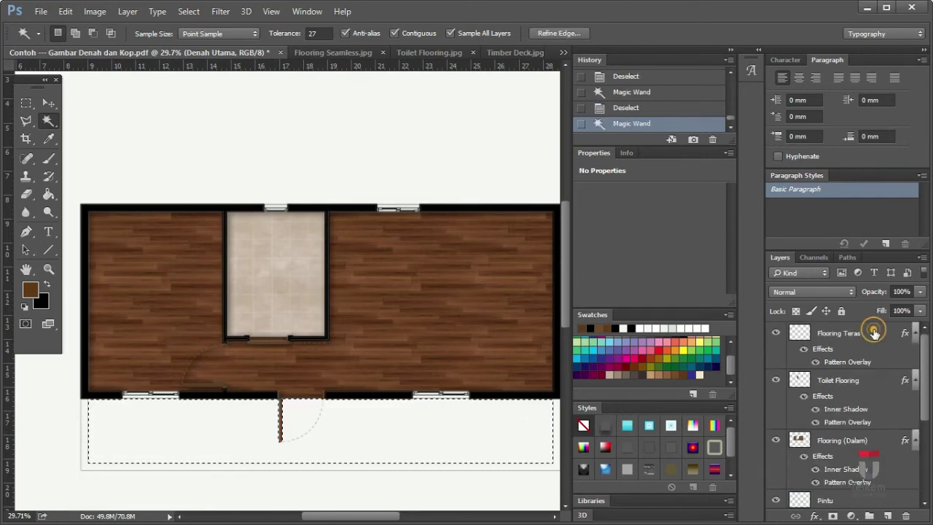
Fill the terrace area on Flooring Teras, reduce the scale of its timber deck Pattern Overlay, and deselect.
click(867, 332)
click(48, 194)
click(372, 429)
double_click(846, 362)
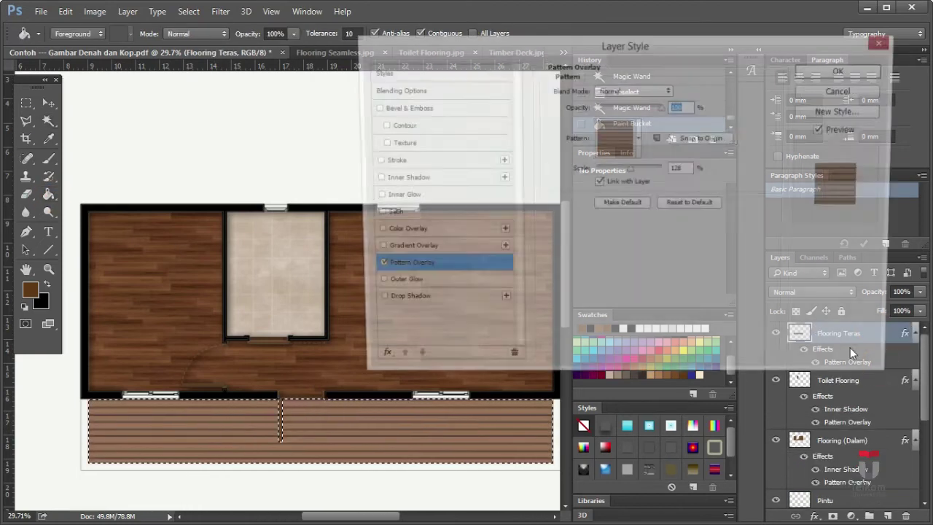
click(830, 71)
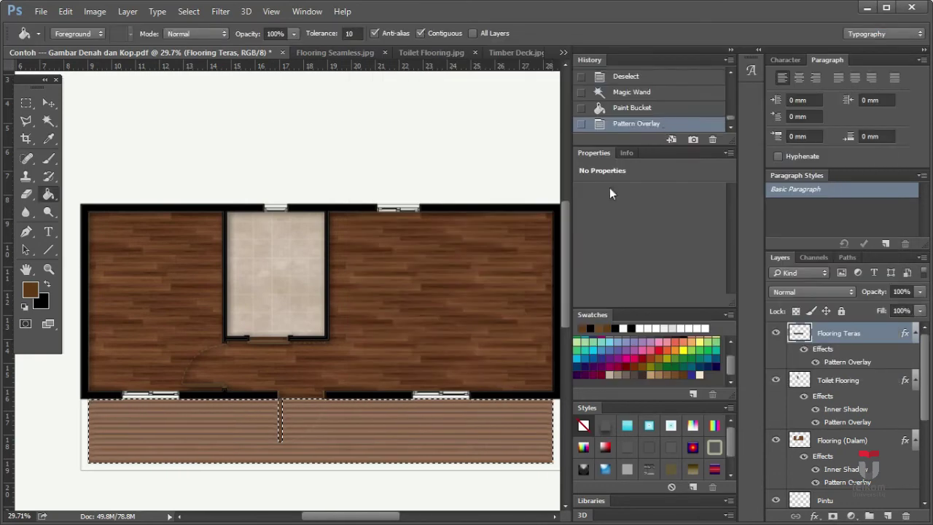
scroll(260, 446, up, 2)
scroll(260, 446, up, 2)
key(v)
scroll(444, 150, right, 1)
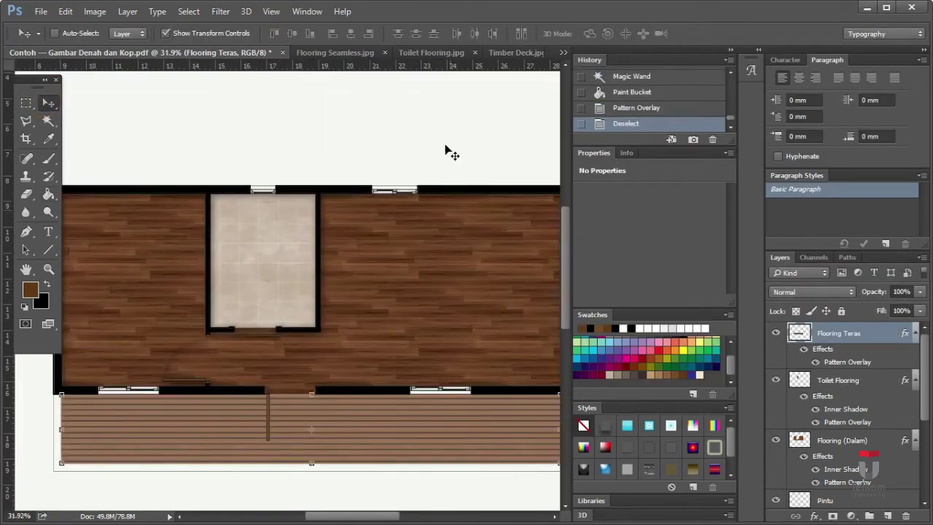
Move the layers Contoh --- Text Note, Contoh --- Dimensi and Contoh --- Furniture above Flooring Teras in the layer order.
click(443, 150)
scroll(122, 410, down, 1)
scroll(845, 427, up, 3)
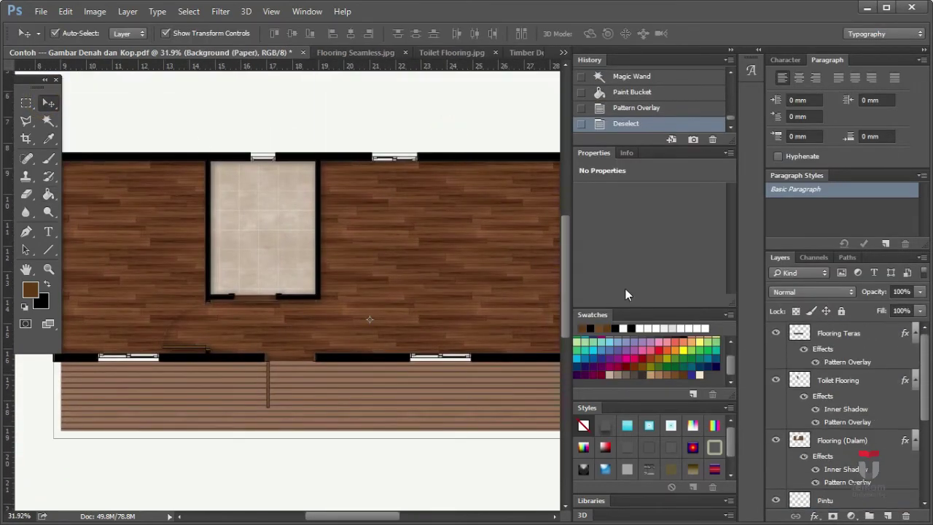
scroll(845, 427, down, 3)
scroll(845, 427, up, 3)
scroll(845, 427, down, 3)
click(845, 419)
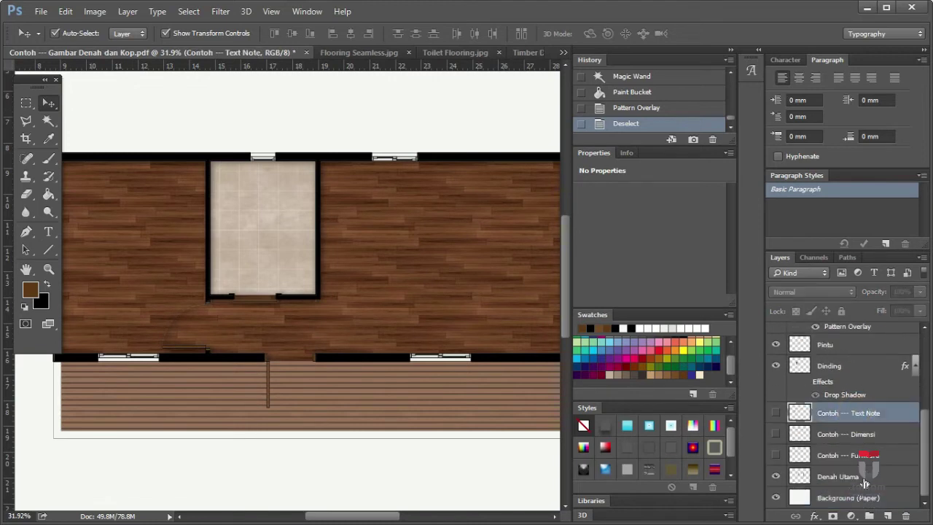
shift+click(878, 455)
drag(878, 454, 820, 351)
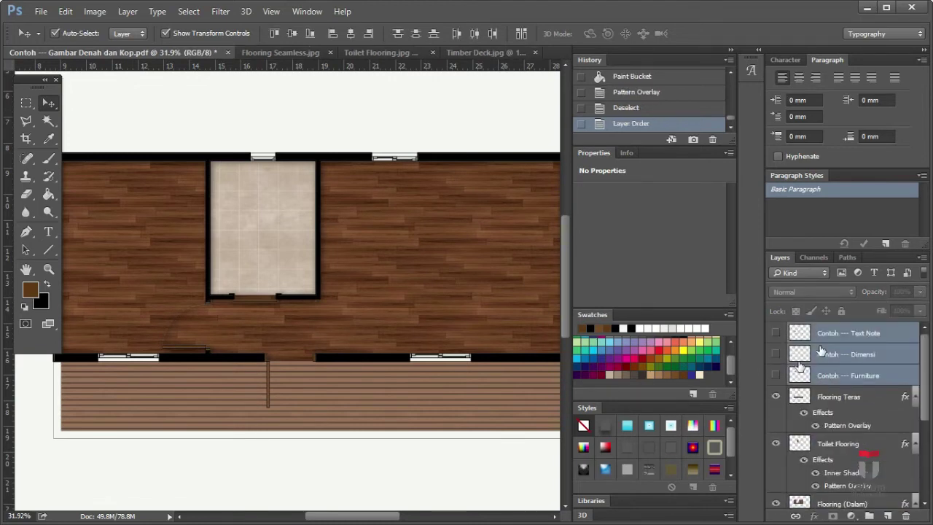
Collapse the effect lists of the flooring and Dinding layers, and make the Contoh --- Furniture layer visible.
click(915, 403)
click(915, 418)
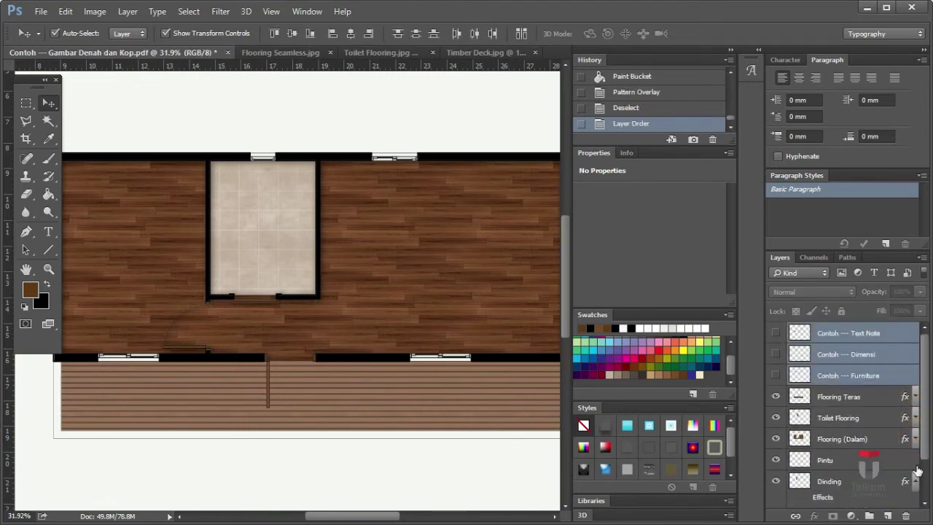
click(915, 439)
click(896, 441)
scroll(919, 413, up, 1)
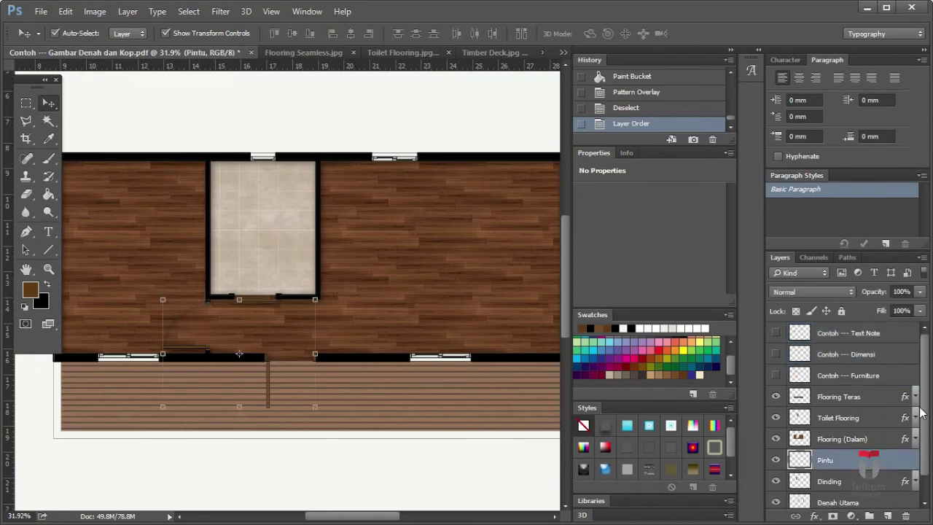
click(775, 375)
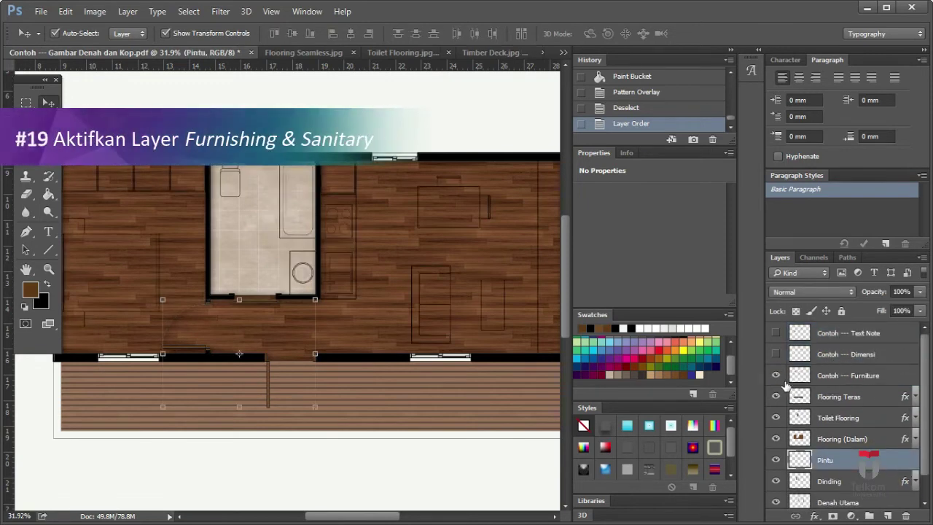
scroll(153, 193, up, 4)
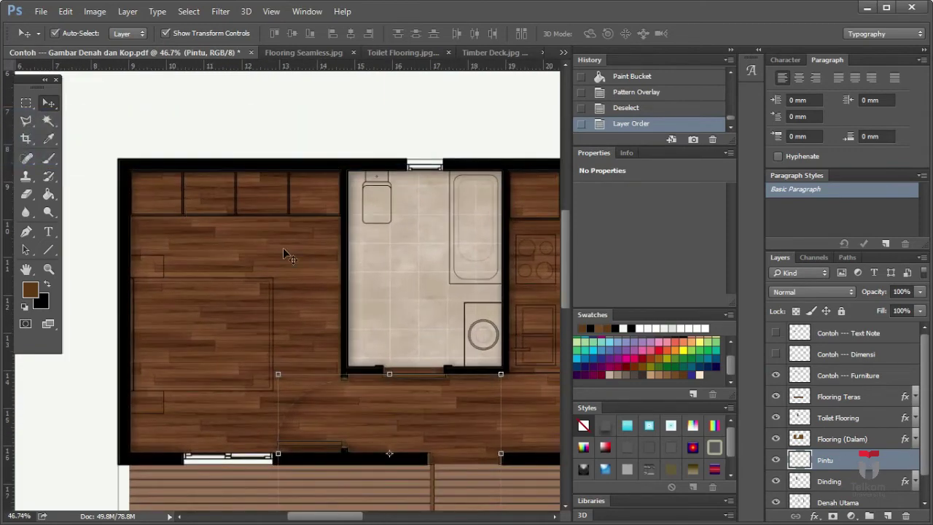
Select the bedroom's wardrobe row with the Rectangular Marquee and delete the parquet beneath it from Flooring (Dalam).
click(26, 103)
scroll(141, 182, up, 6)
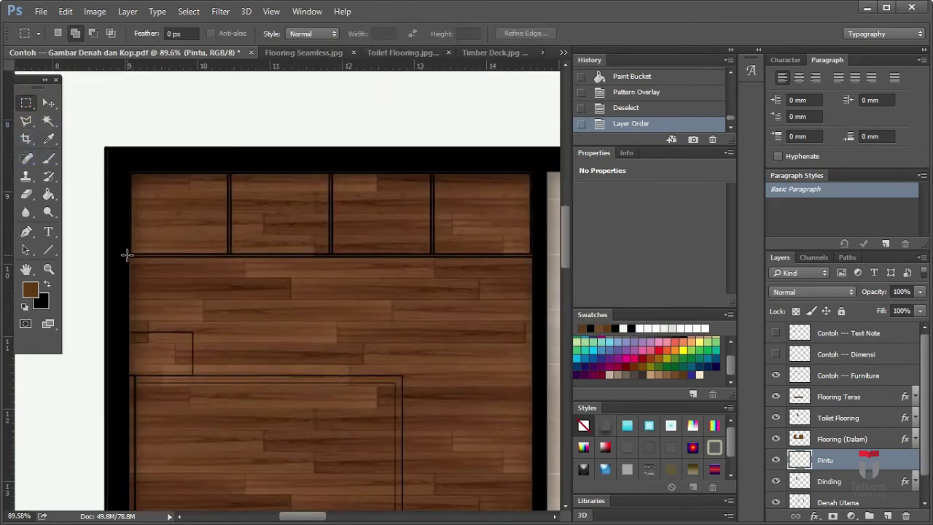
drag(127, 255, 457, 171)
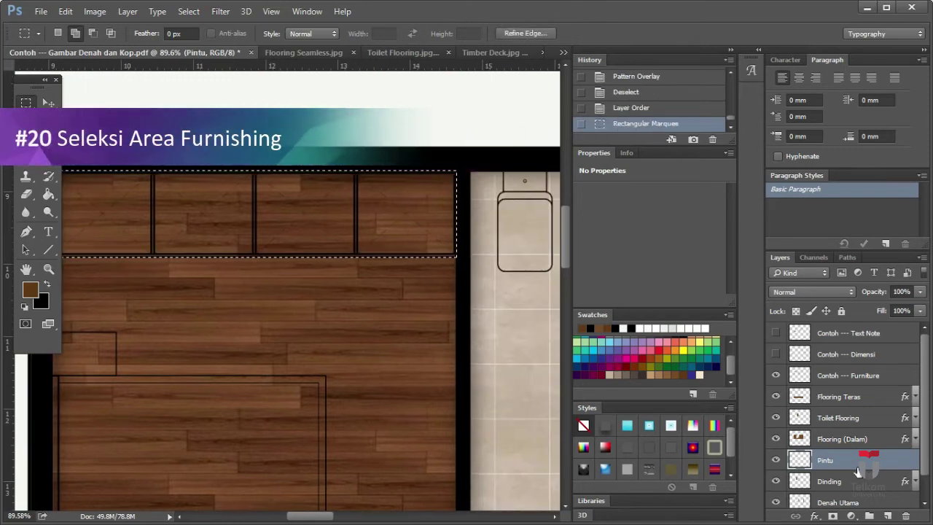
click(874, 417)
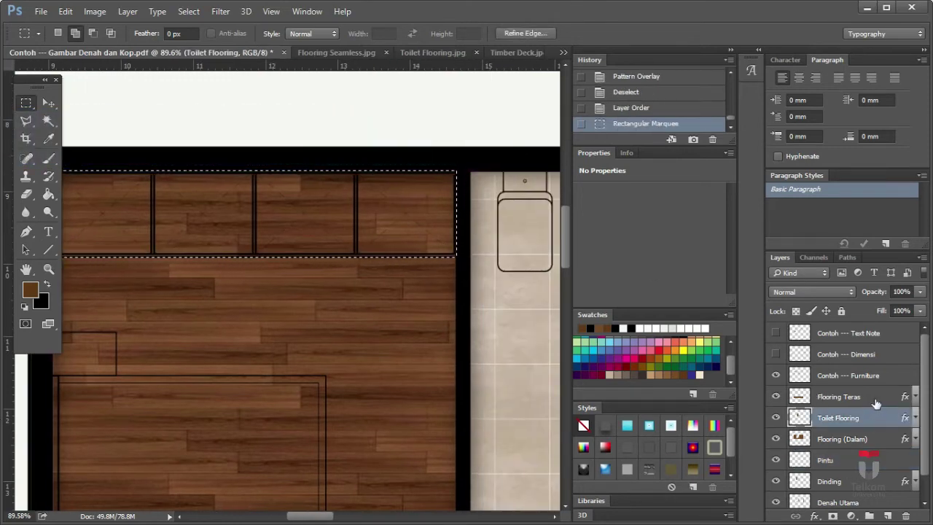
click(846, 438)
key(Delete)
key(ctrl+plus)
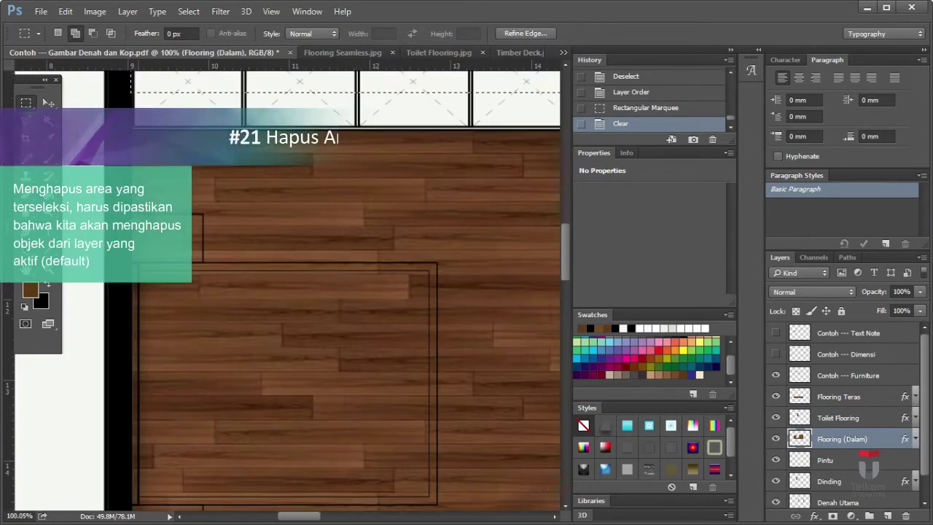
Select the bed and both bedside tables with the Rectangular Marquee, delete the parquet beneath them from Flooring (Dalam), and deselect.
drag(131, 210, 204, 444)
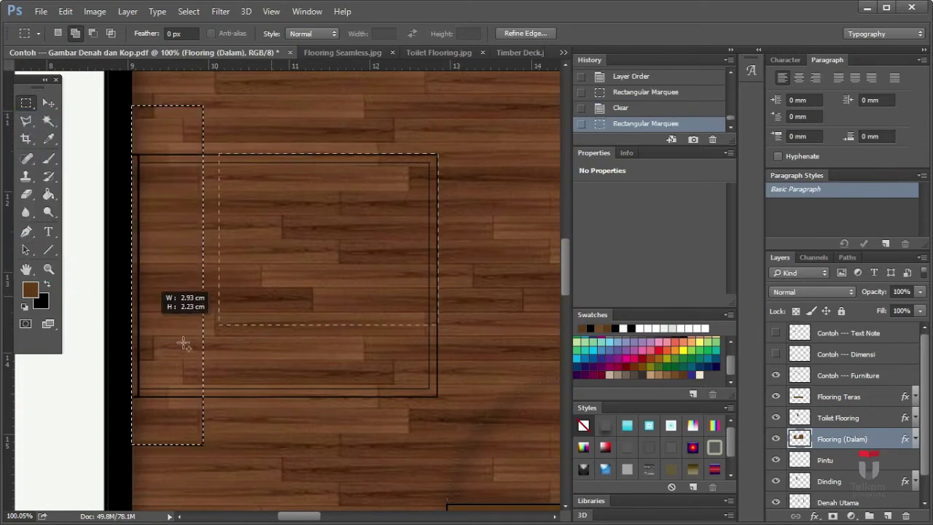
drag(183, 342, 145, 396)
key(Delete)
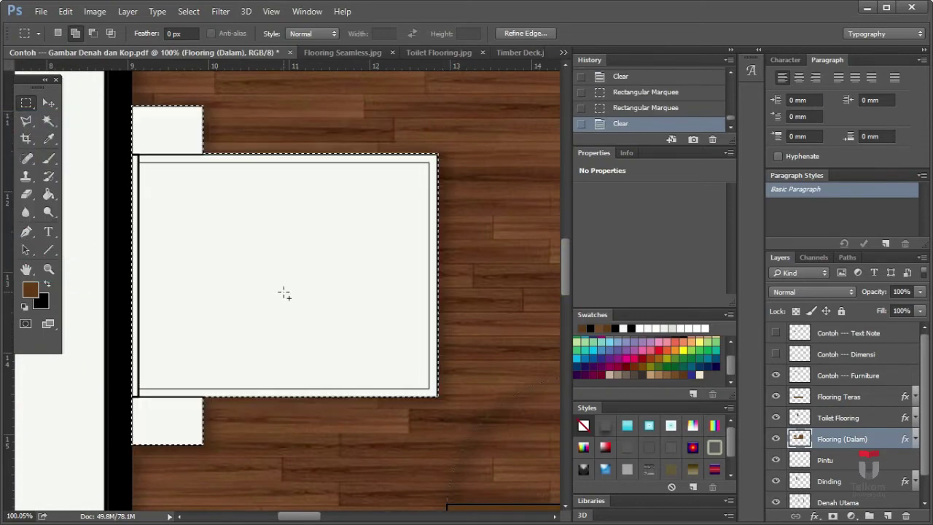
key(ctrl+d)
scroll(229, 291, down, 4)
scroll(485, 195, up, 4)
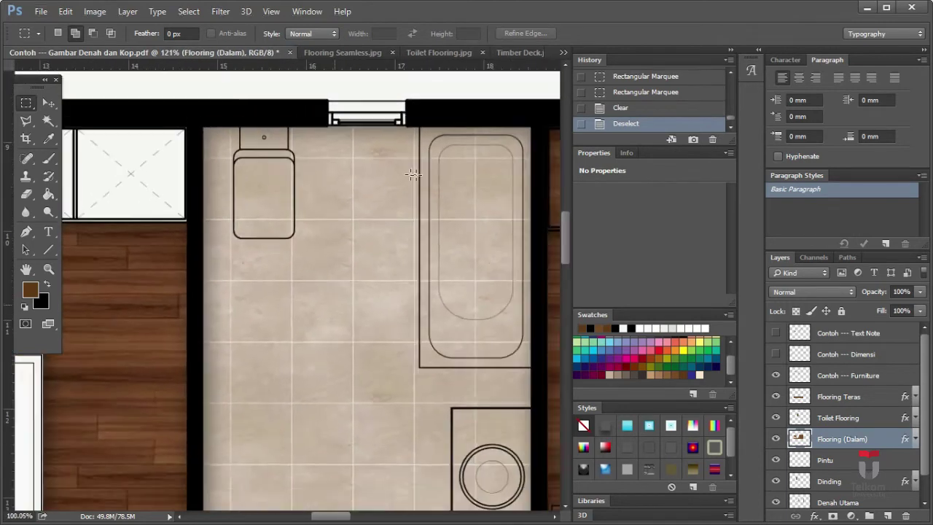
Select the toilet, bathtub and washbasin counter with the Magic Wand while Toilet Flooring is hidden, delete the tiles beneath them from Toilet Flooring, and deselect.
key(w)
scroll(862, 456, down, 1)
click(457, 133)
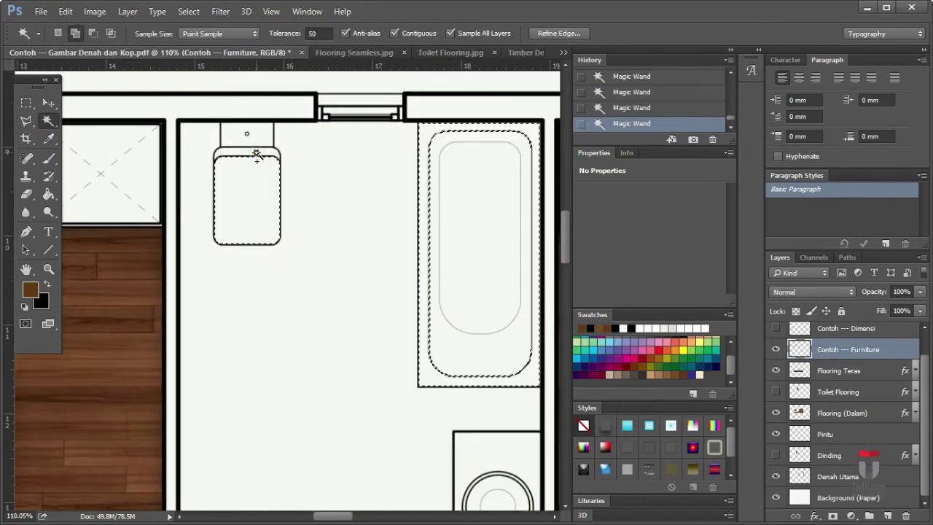
scroll(366, 206, down, 3)
shift+click(470, 379)
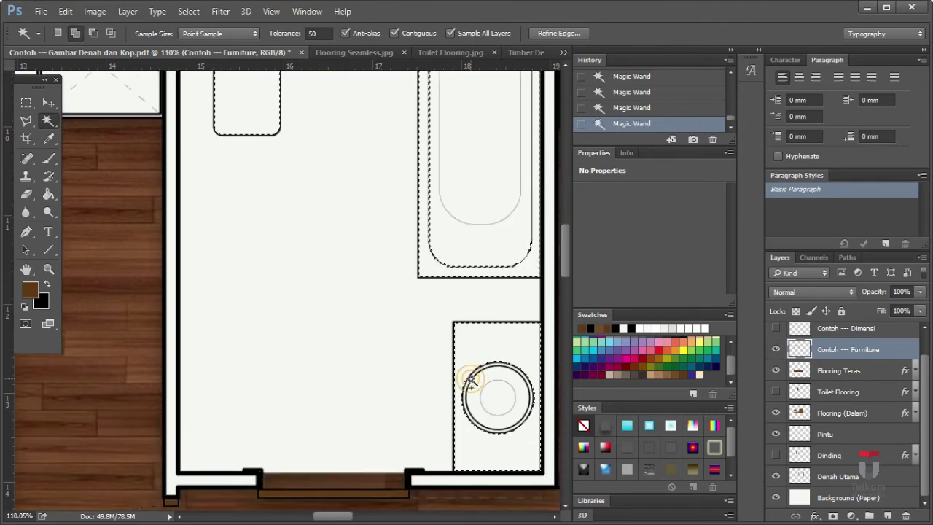
scroll(488, 378, up, 3)
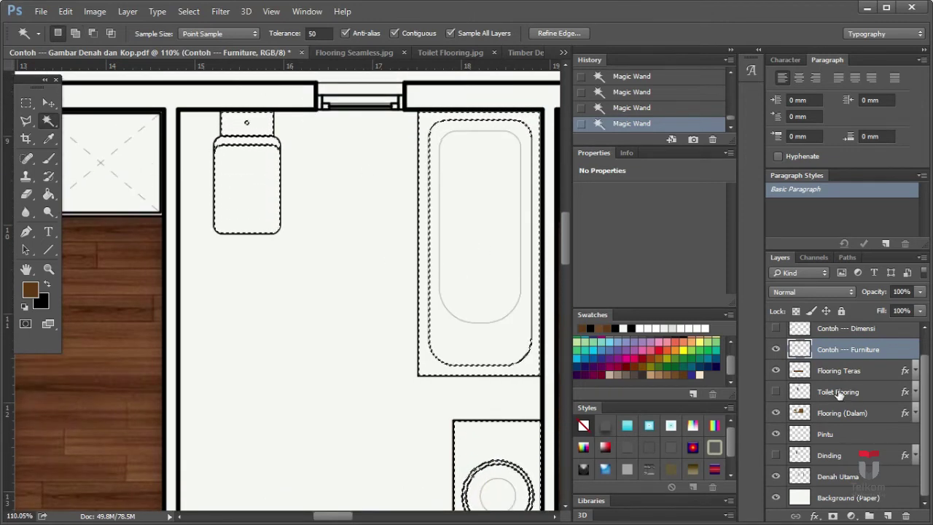
click(775, 392)
key(Delete)
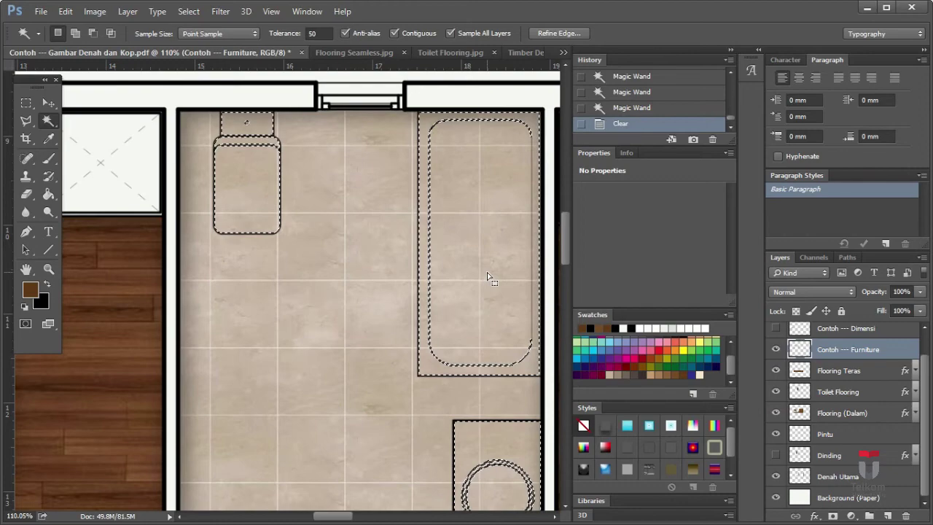
click(845, 391)
key(ctrl+z)
key(Delete)
scroll(328, 215, down, 2)
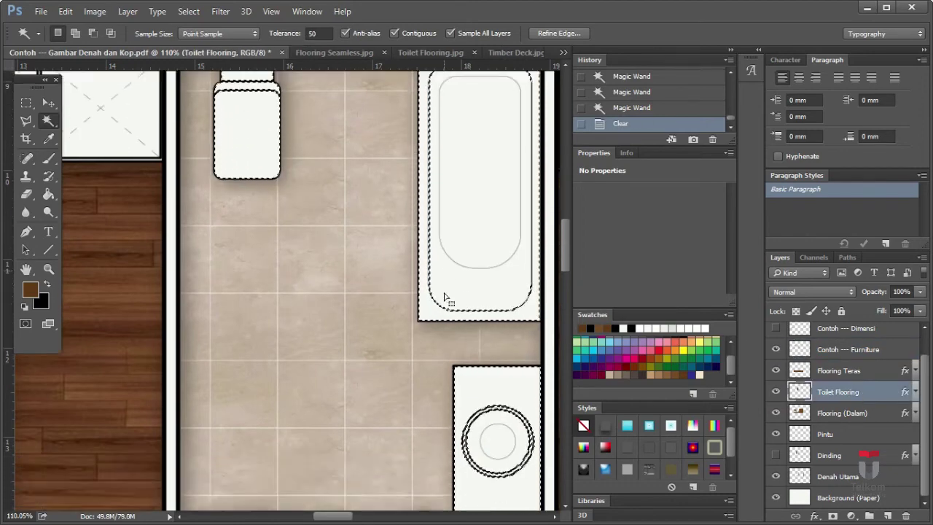
key(ctrl+d)
Select the whole kitchen counter with the Rectangular Marquee, delete the parquet beneath it from Flooring (Dalam), and deselect.
scroll(296, 201, down, 3)
scroll(51, 107, up, 2)
key(v)
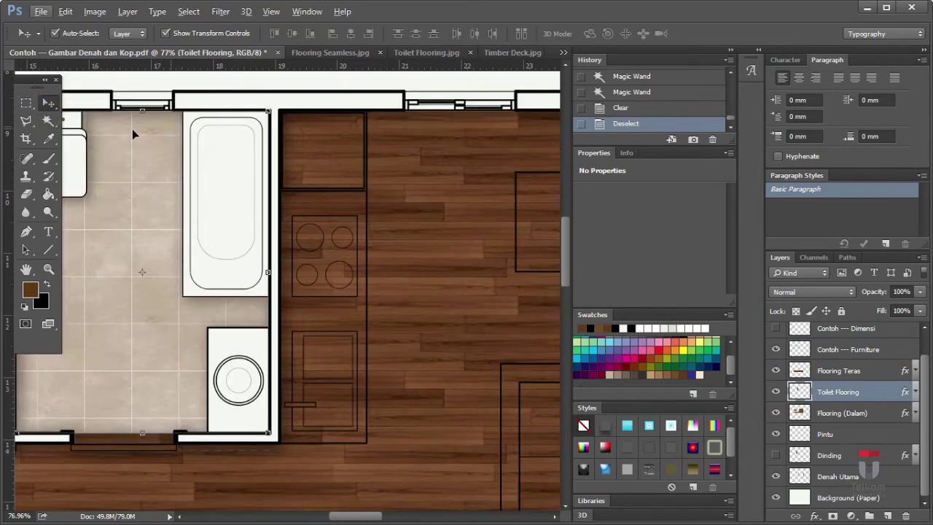
click(26, 103)
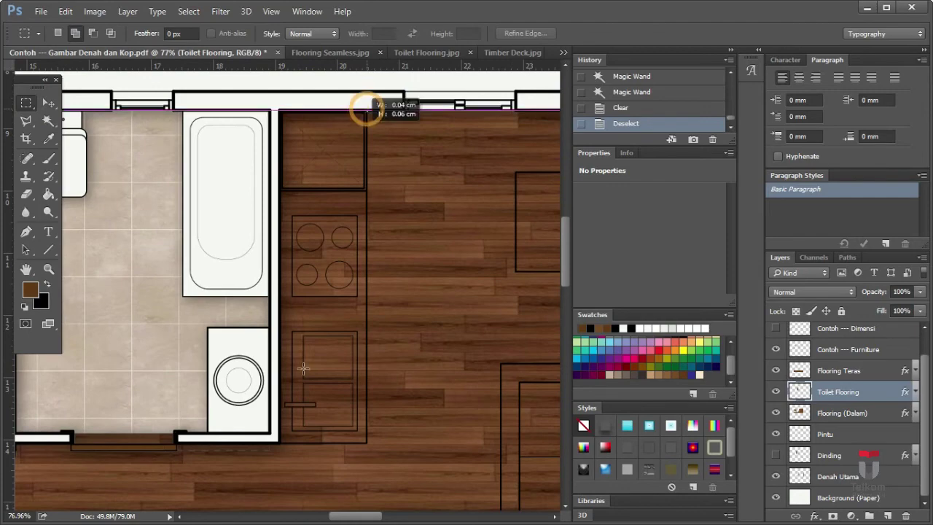
drag(281, 444, 282, 445)
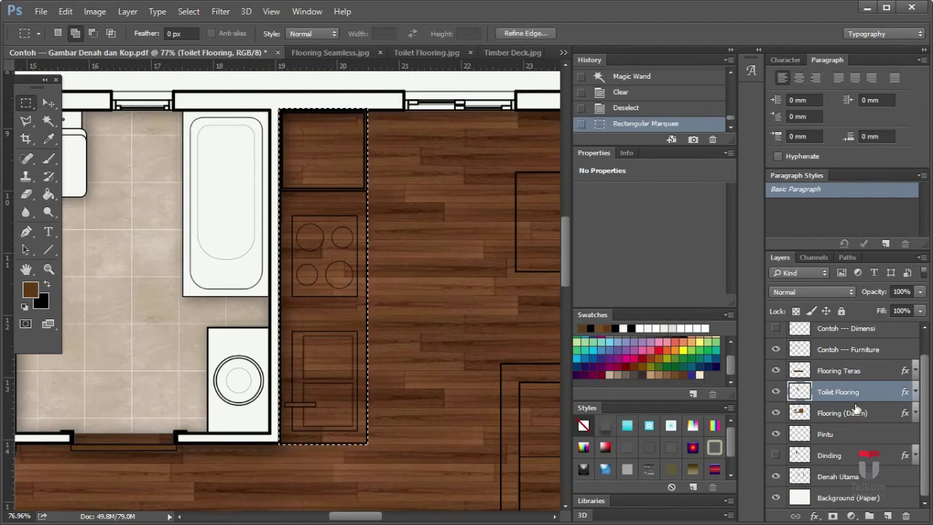
click(877, 413)
key(Delete)
scroll(453, 269, down, 2)
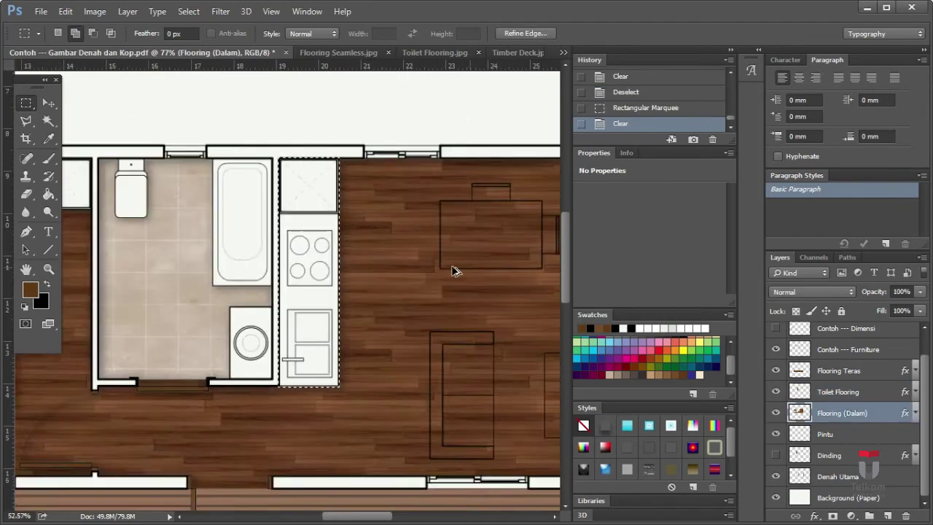
scroll(414, 229, up, 2)
Select the dining set, sofa, coffee table and long wall cabinet on Contoh --- Furniture with the Magic Wand and delete the parquet beneath from Flooring (Dalam).
click(48, 121)
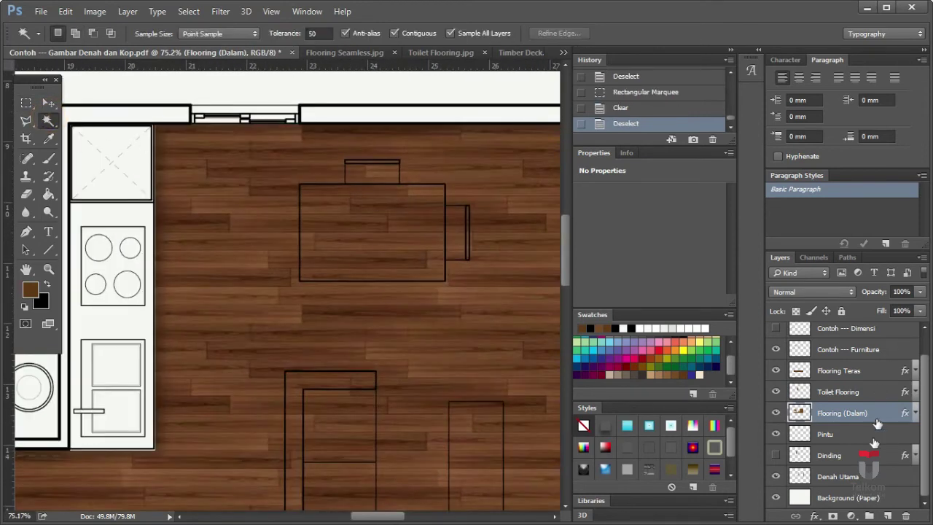
click(878, 351)
shift+click(378, 166)
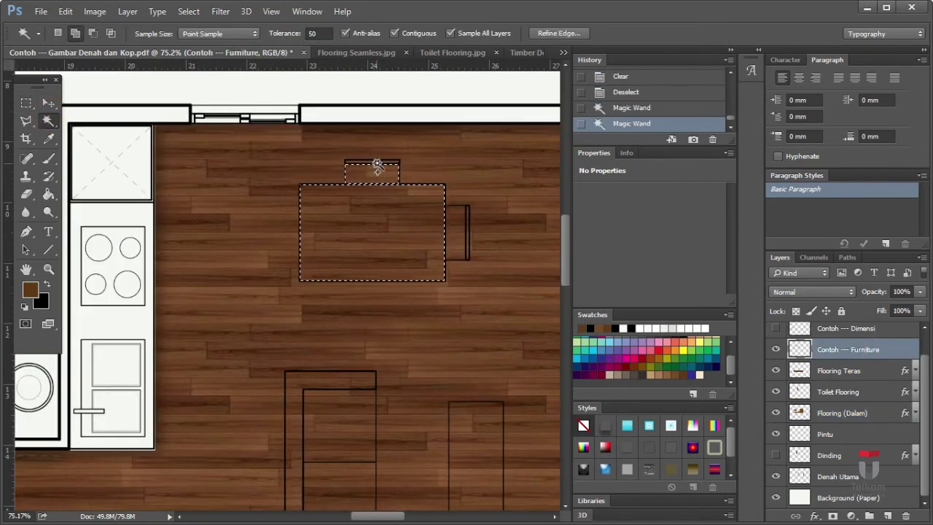
scroll(333, 381, up, 10)
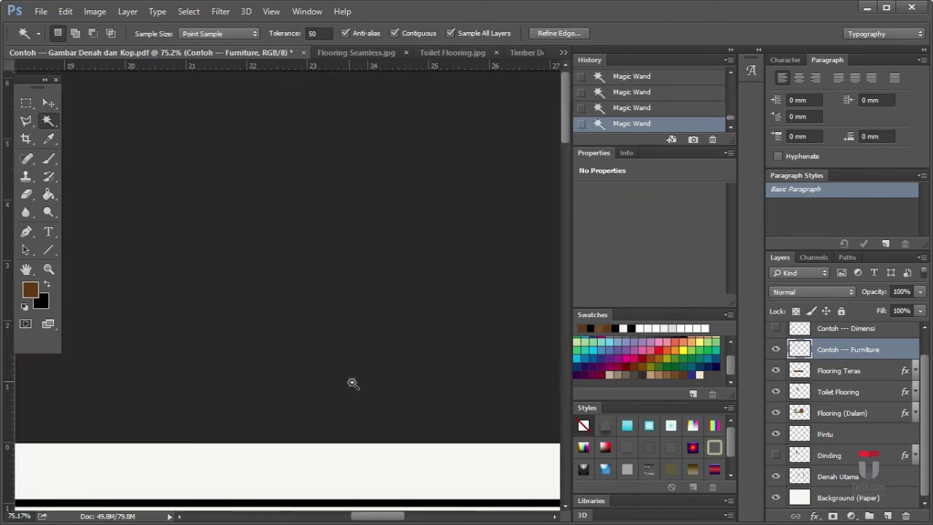
drag(565, 106, 570, 261)
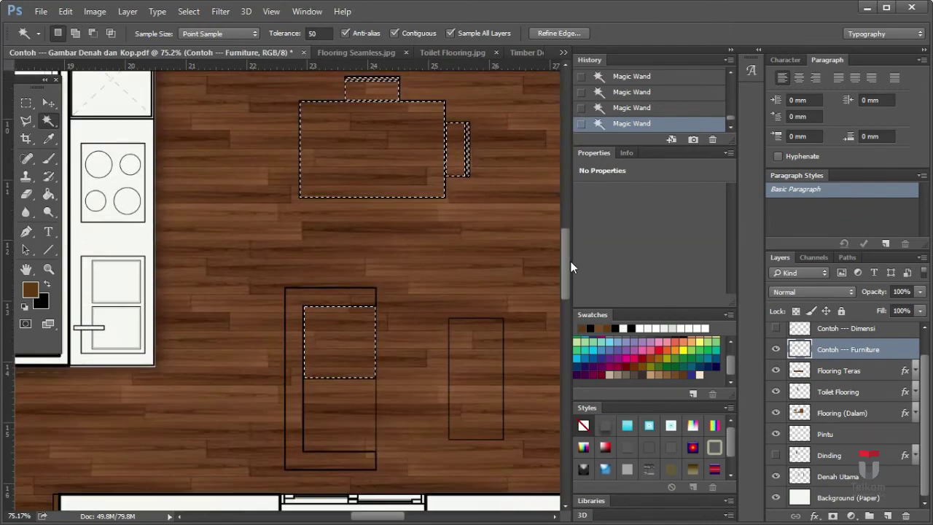
shift+click(485, 374)
mouse_move(377, 516)
mouse_down()
mouse_move(403, 515)
mouse_move(342, 516)
mouse_move(393, 515)
mouse_up()
shift+click(367, 283)
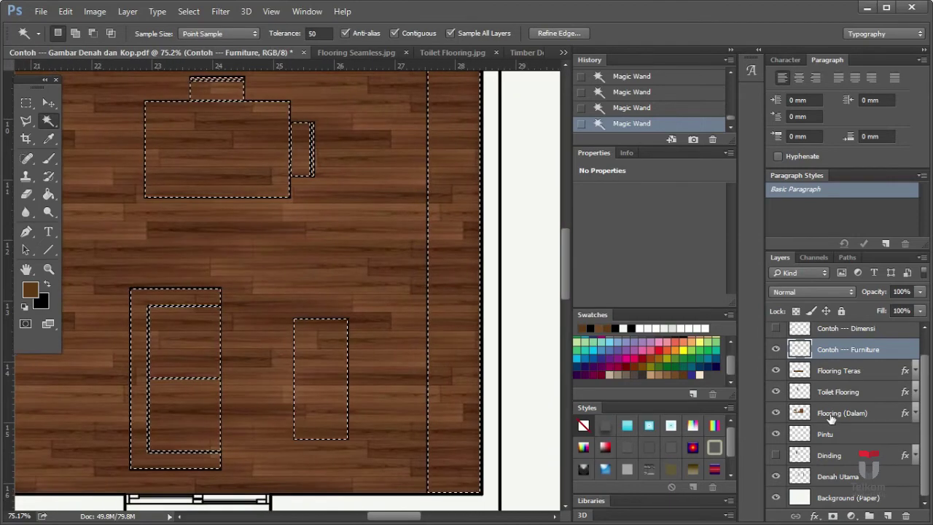
click(841, 412)
key(Delete)
Clear the selection and make the layers Dinding, Contoh --- Dimensi and Contoh --- Text Note visible.
scroll(396, 216, down, 3)
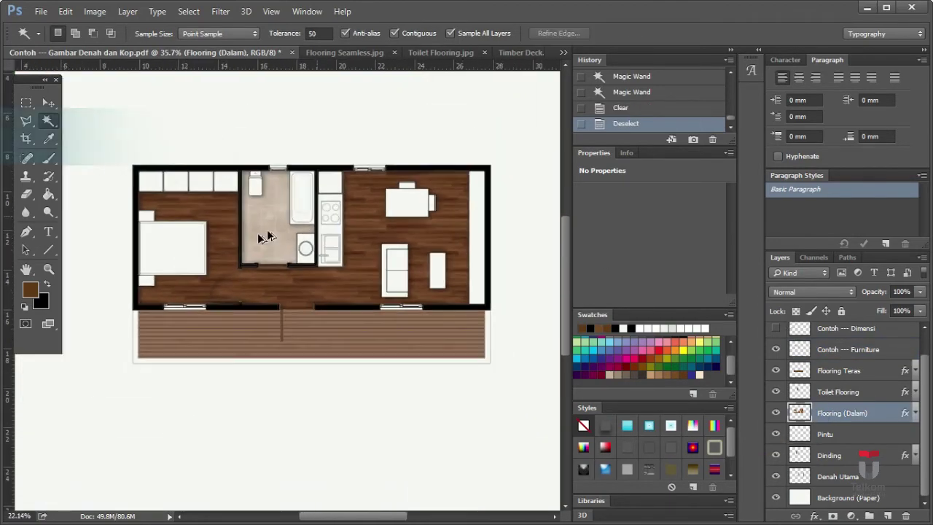
scroll(847, 384, up, 1)
click(775, 354)
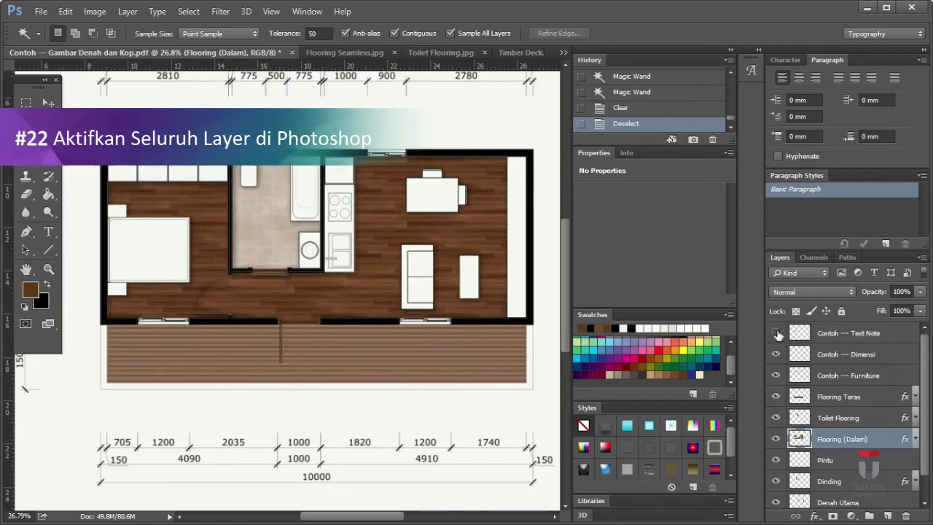
click(776, 333)
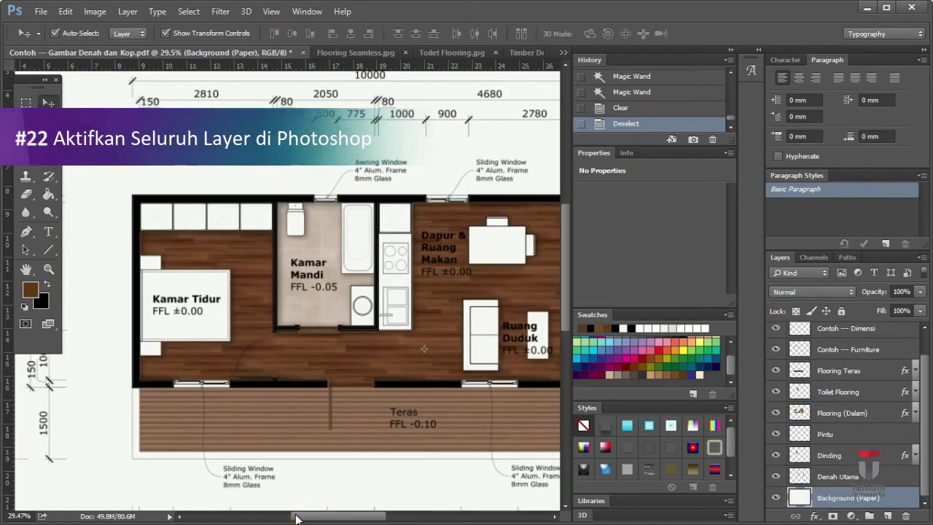
mouse_move(306, 516)
mouse_down()
mouse_move(288, 516)
mouse_move(403, 519)
mouse_move(308, 518)
mouse_up()
scroll(298, 356, down, 3)
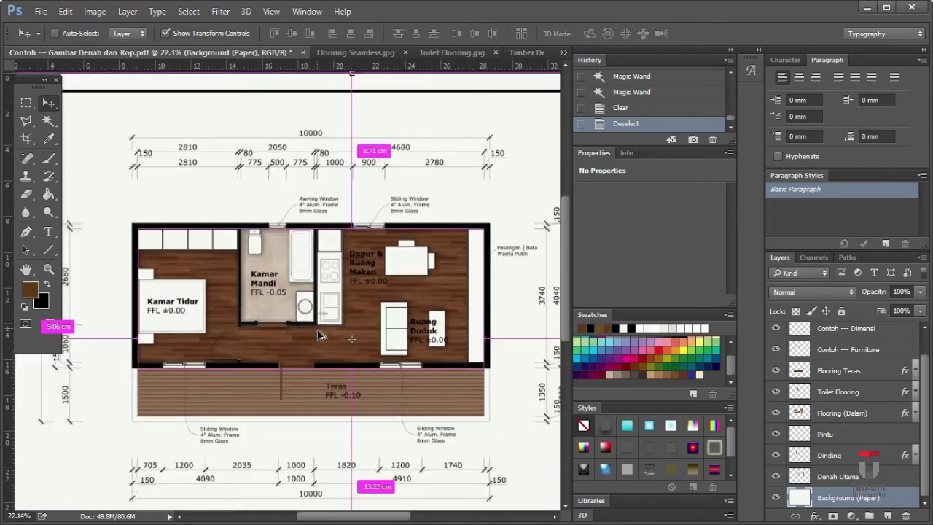
scroll(318, 335, down, 3)
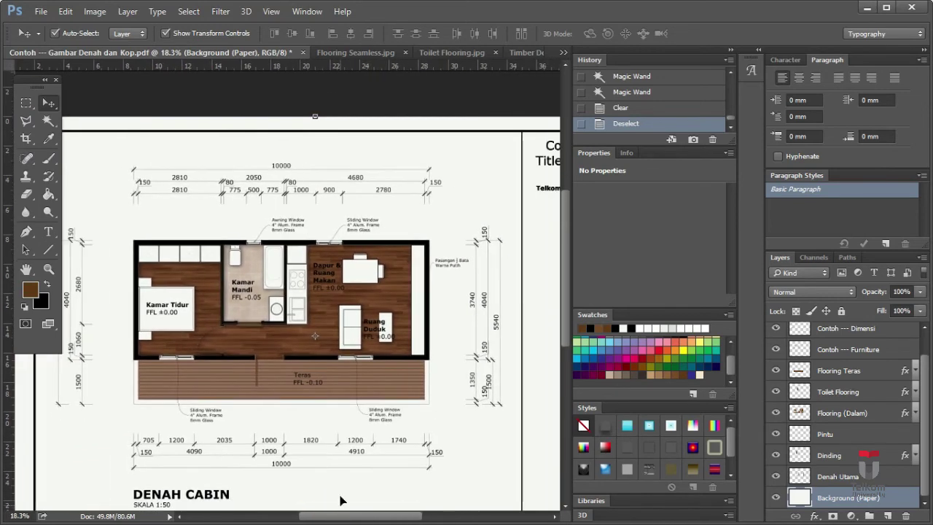
scroll(919, 426, up, 1)
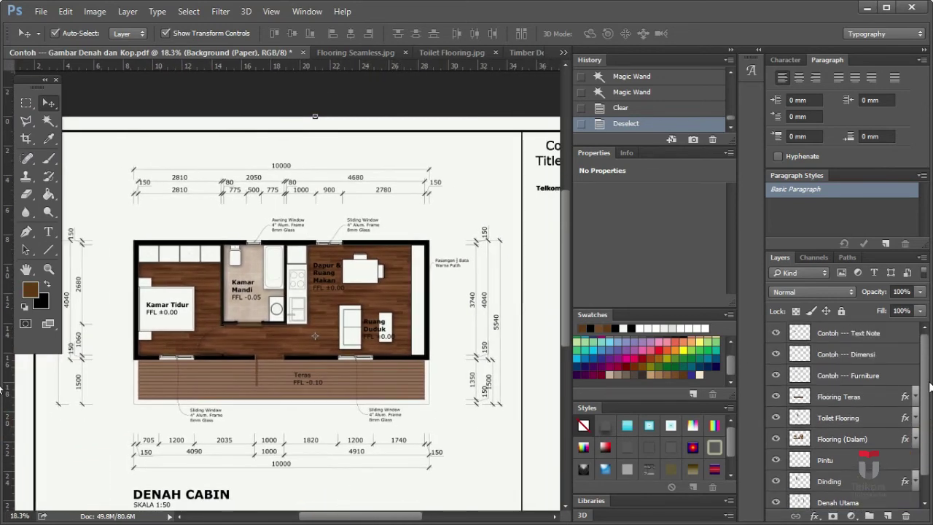